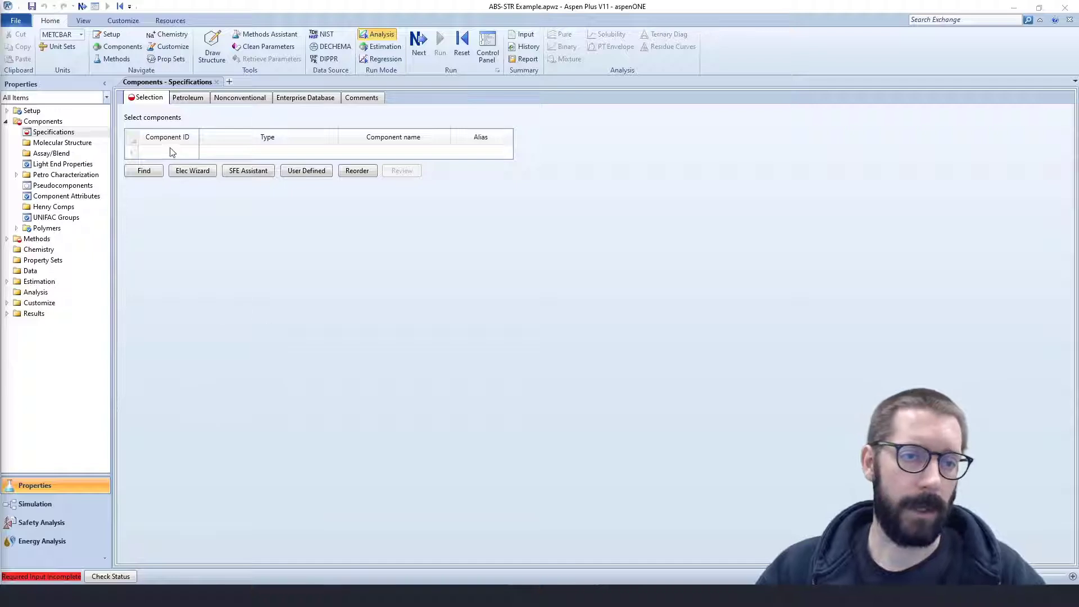
# Step: Search for methane with an exact Equals match and add METHANE as a component
pyautogui.click(145, 171)
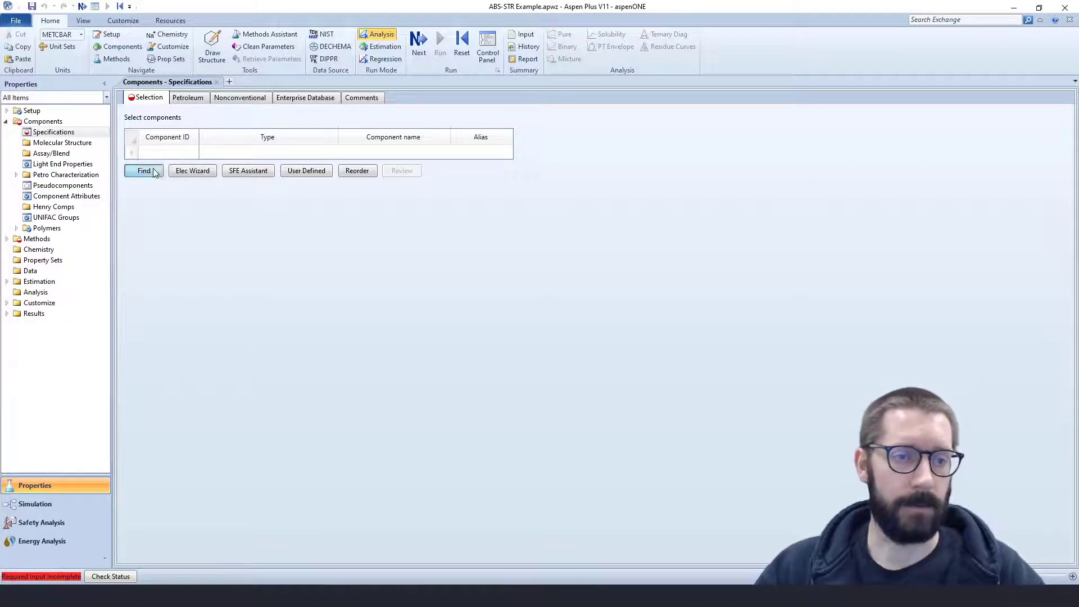
pyautogui.write('m')
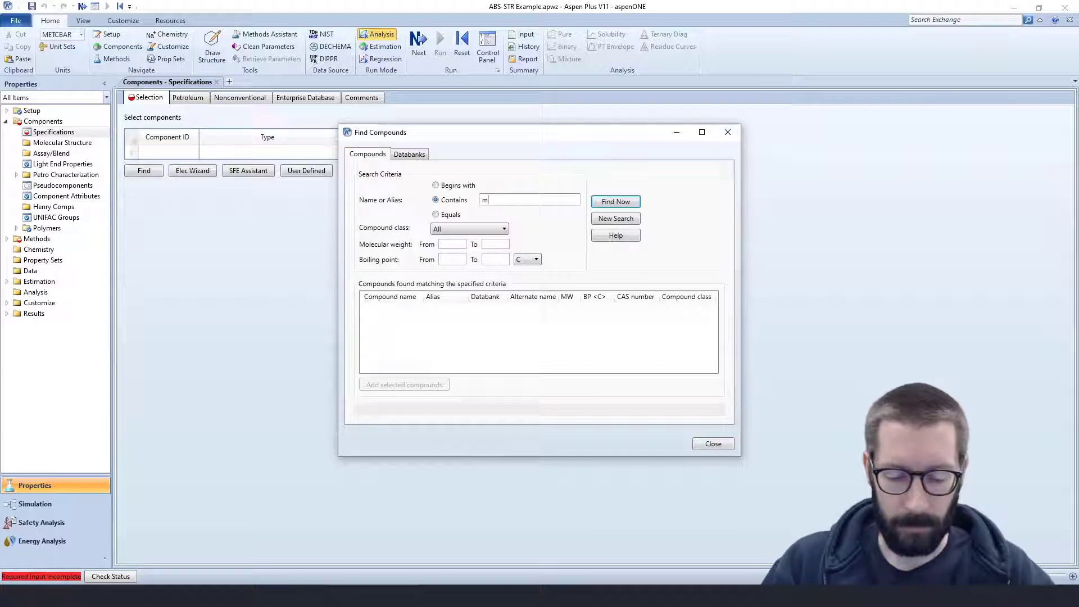
pyautogui.write('ethane')
pyautogui.click(450, 215)
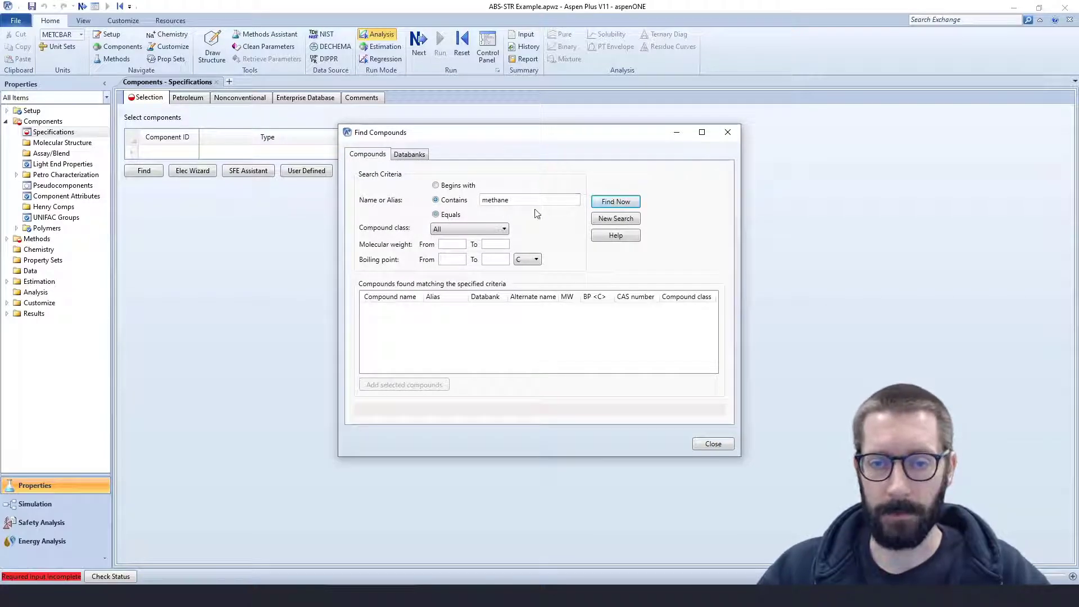
pyautogui.click(615, 201)
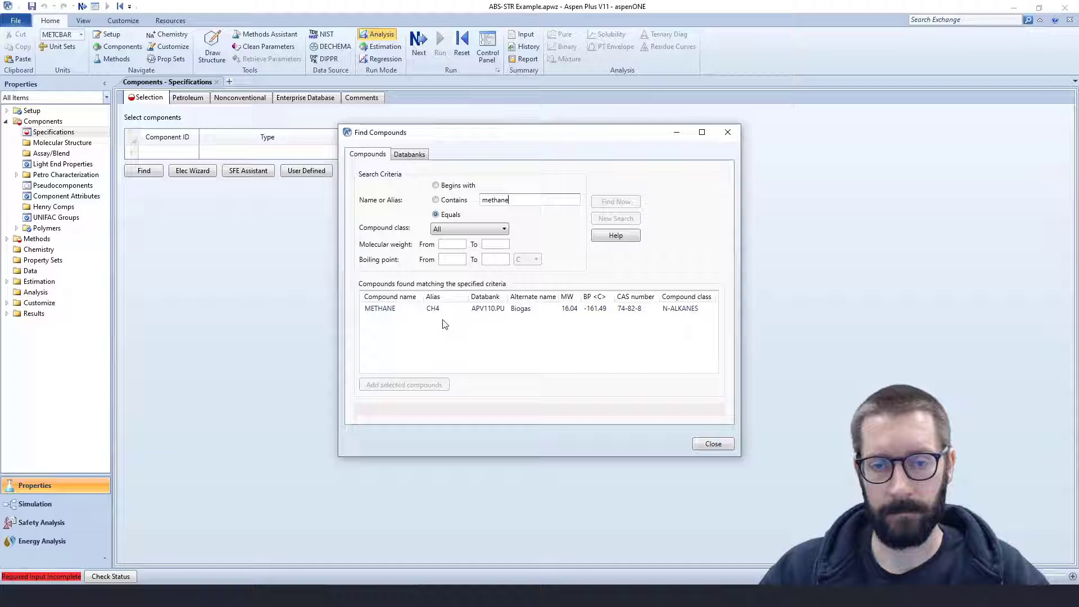
pyautogui.doubleClick(387, 313)
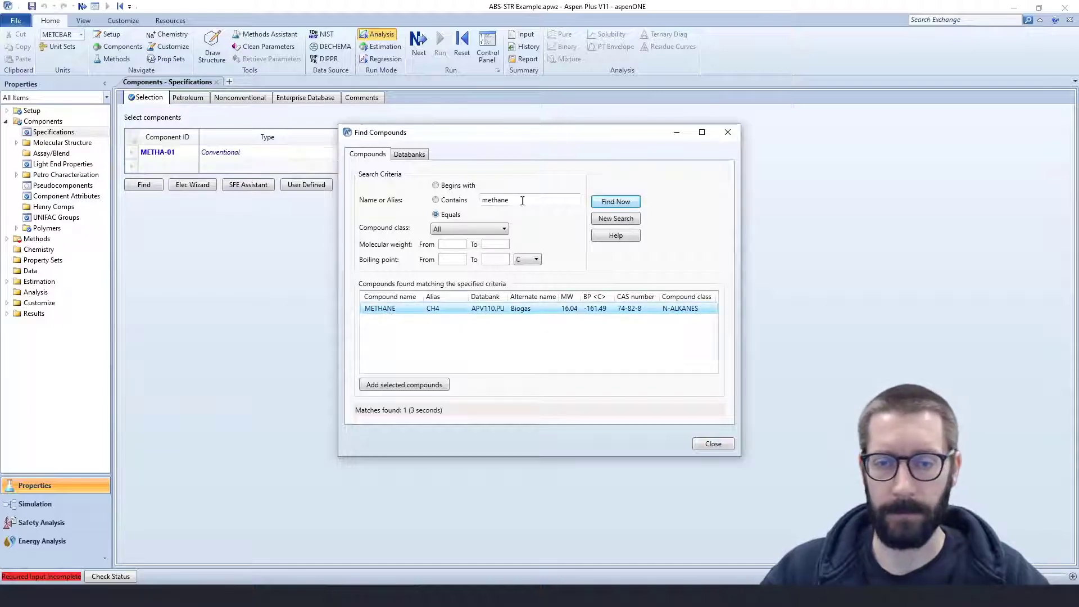
# Step: Add ETHANE and PROPANE to the component list alongside METHANE
pyautogui.click(488, 201)
pyautogui.press('BackSpace')
pyautogui.press('Return')
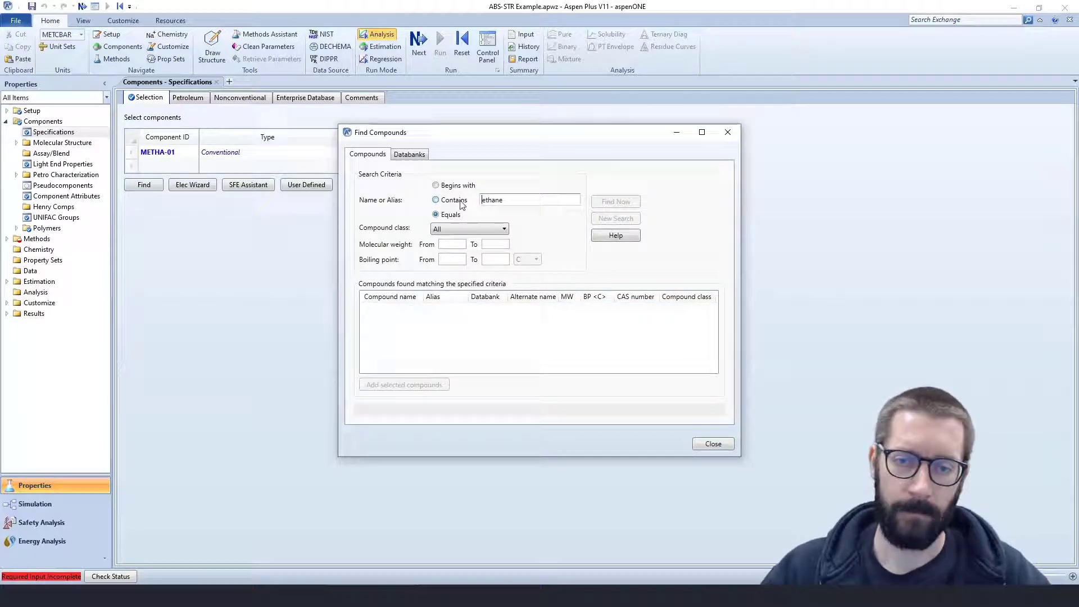
pyautogui.doubleClick(393, 310)
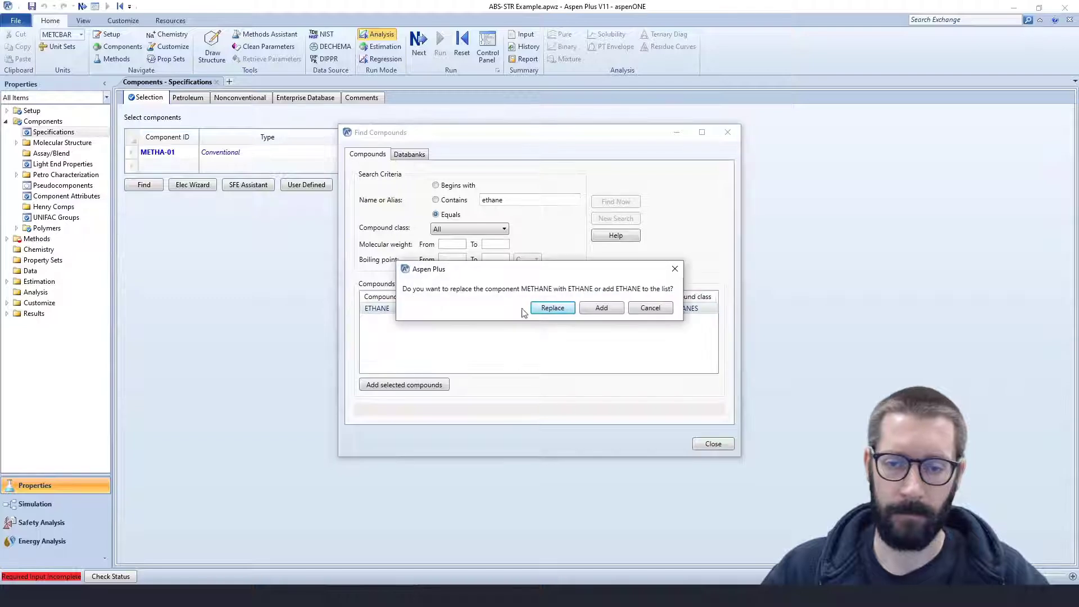
pyautogui.click(599, 309)
pyautogui.doubleClick(493, 200)
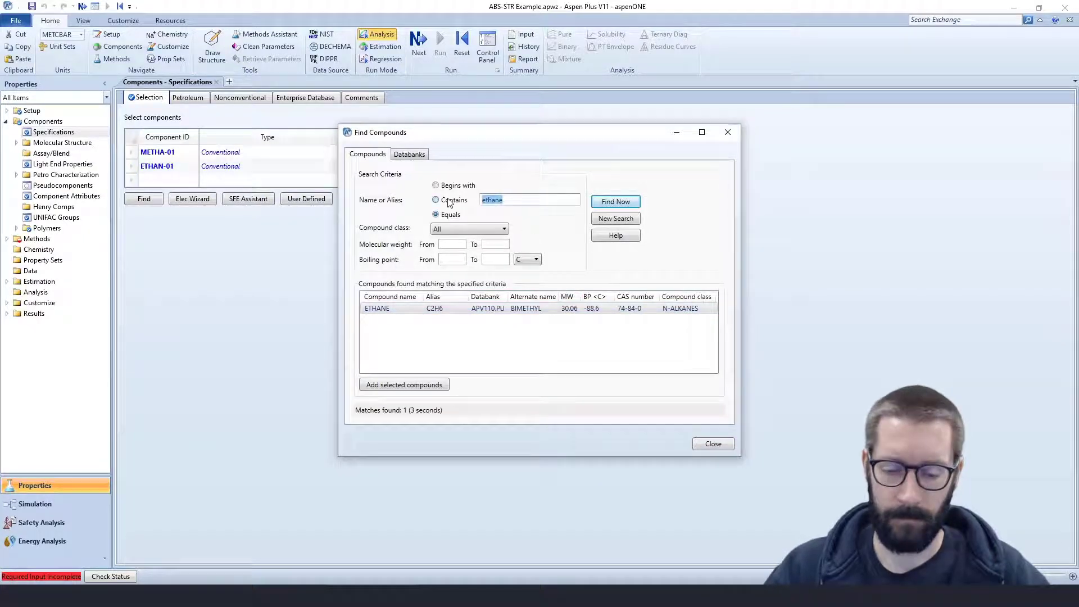
pyautogui.write('prpo')
pyautogui.press('BackSpace')
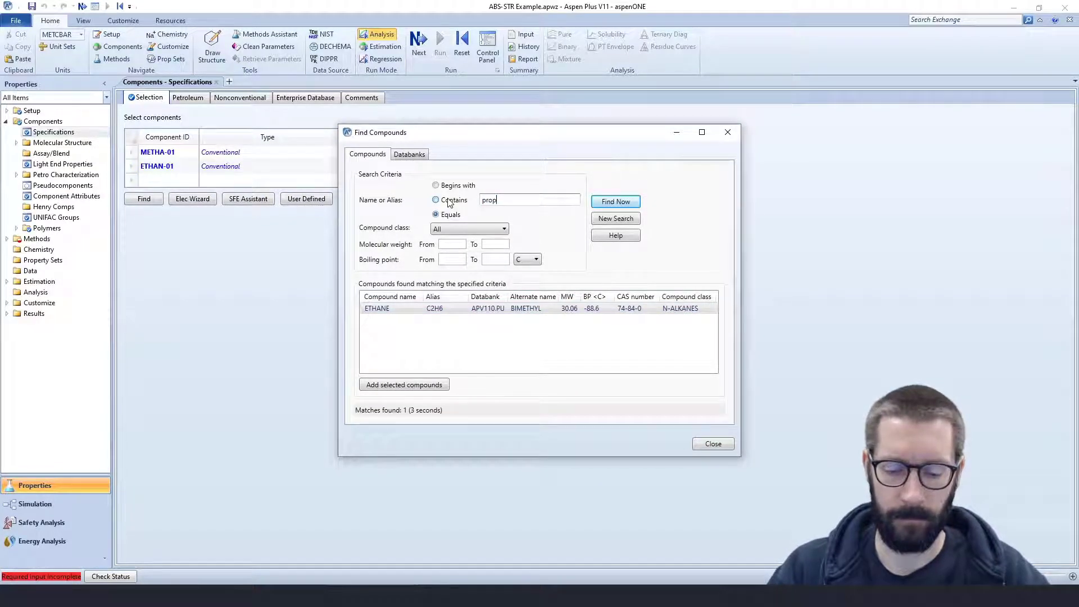
pyautogui.write('ane')
pyautogui.press('Return')
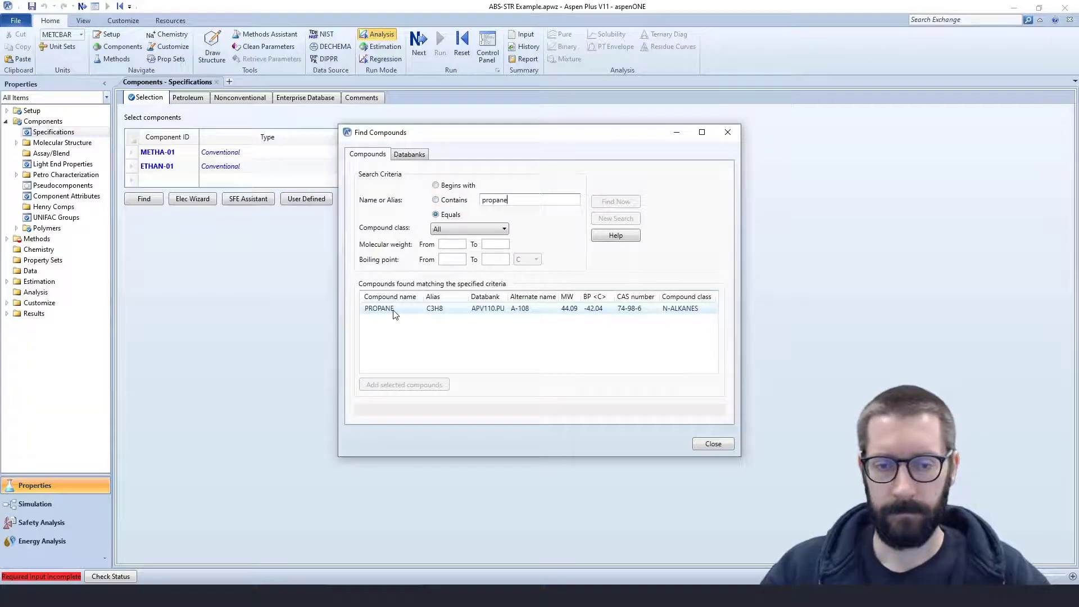
pyautogui.doubleClick(394, 309)
pyautogui.click(616, 307)
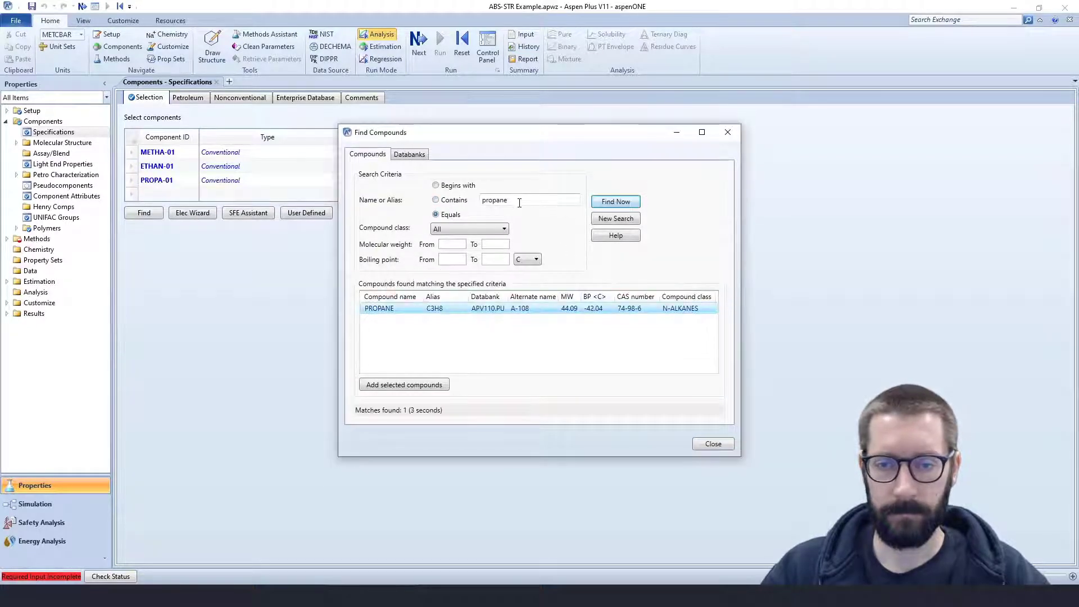
# Step: Add ISOBUTANE and N-BUTANE as further components
pyautogui.write('i-')
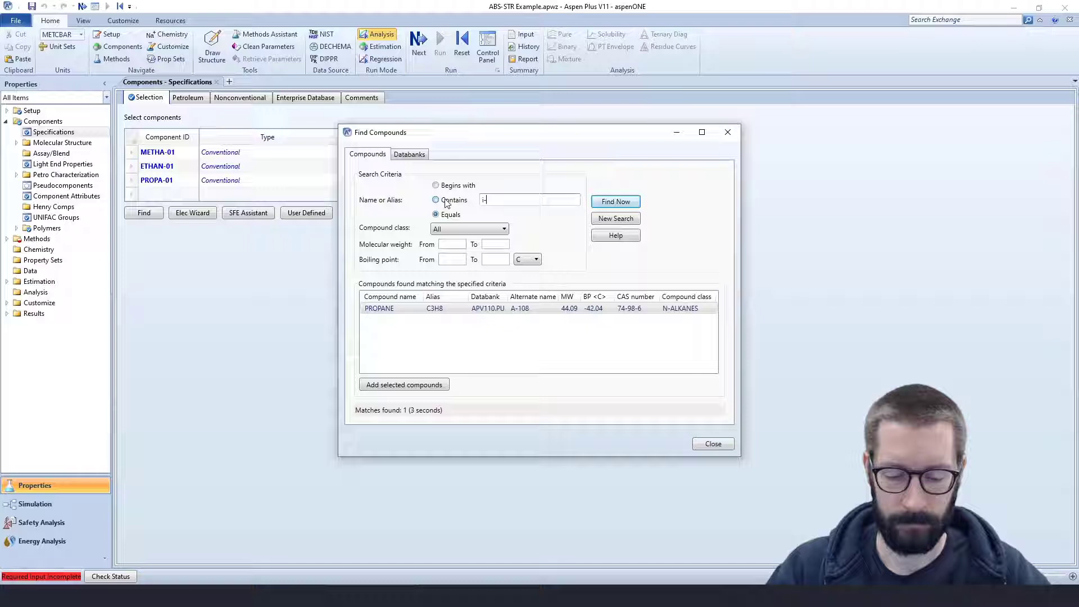
pyautogui.write('butane')
pyautogui.press('Return')
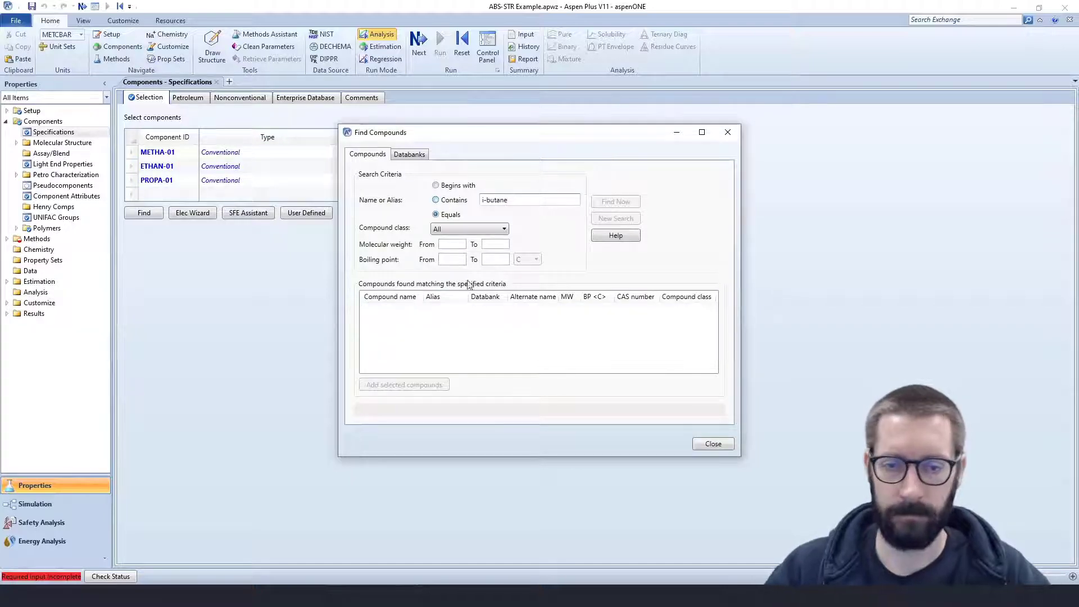
pyautogui.doubleClick(393, 309)
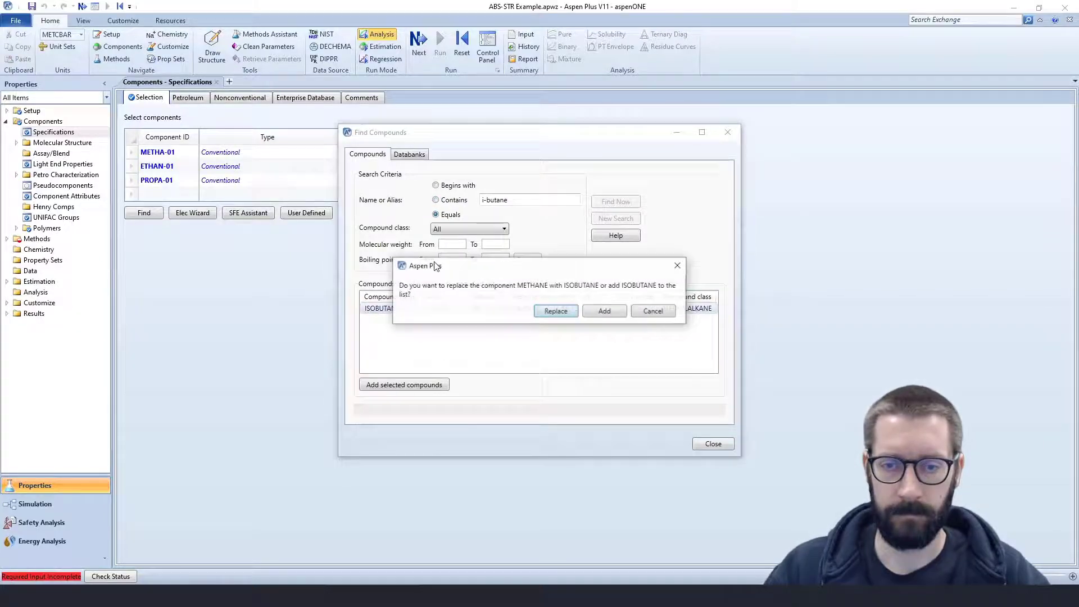
pyautogui.click(601, 308)
pyautogui.click(482, 201)
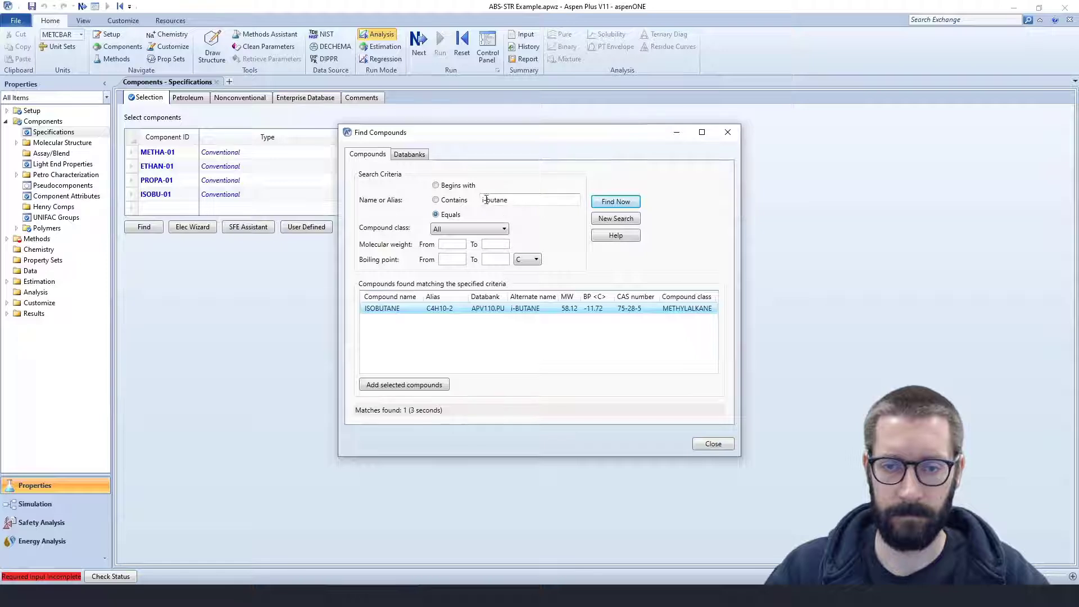
pyautogui.press('BackSpace')
pyautogui.write('n')
pyautogui.press('Return')
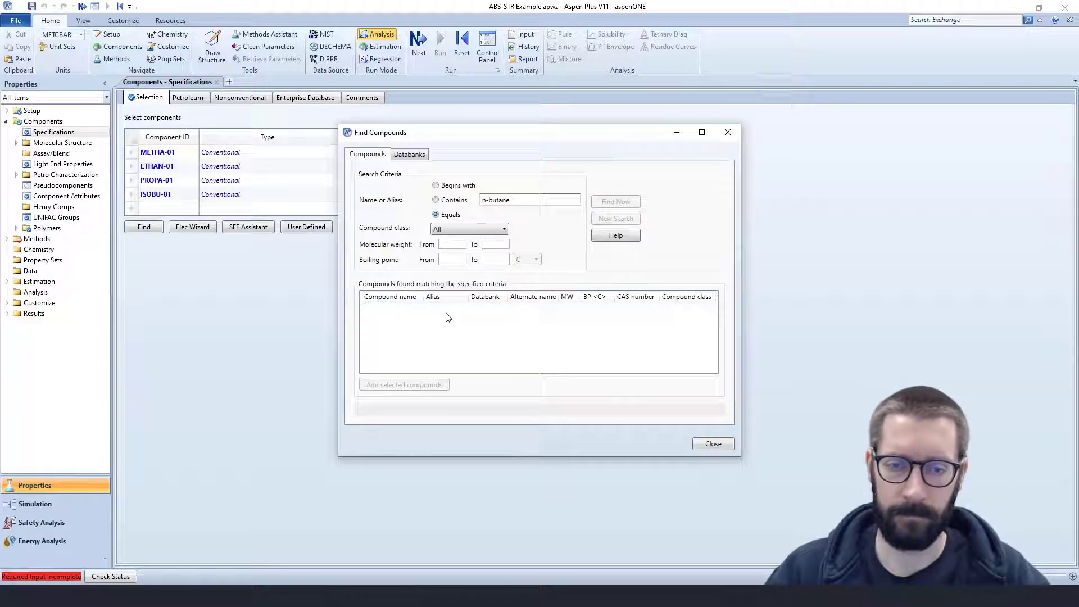
pyautogui.doubleClick(397, 310)
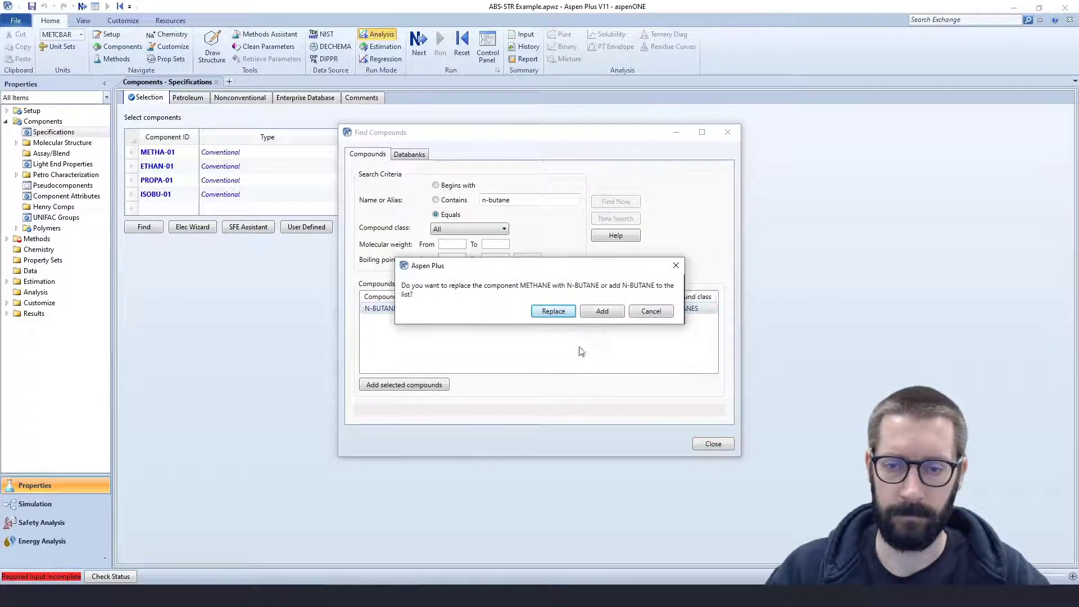
pyautogui.click(602, 310)
# Step: Add N-PENTANE and 2-METHYL-BUTANE, completing the seven light hydrocarbons
pyautogui.doubleClick(500, 200)
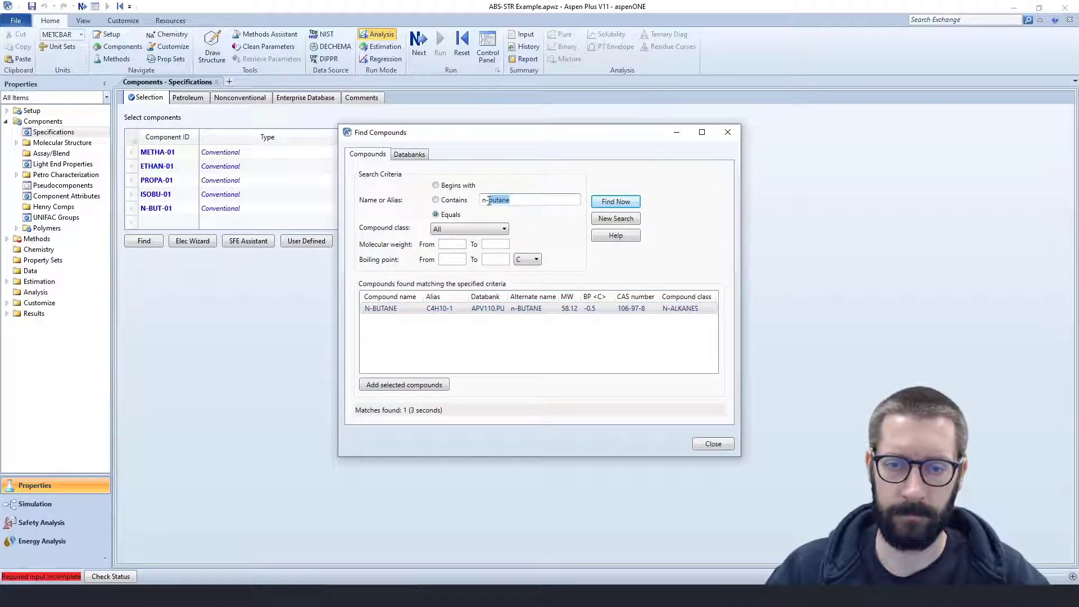
pyautogui.write('pentane')
pyautogui.press('Return')
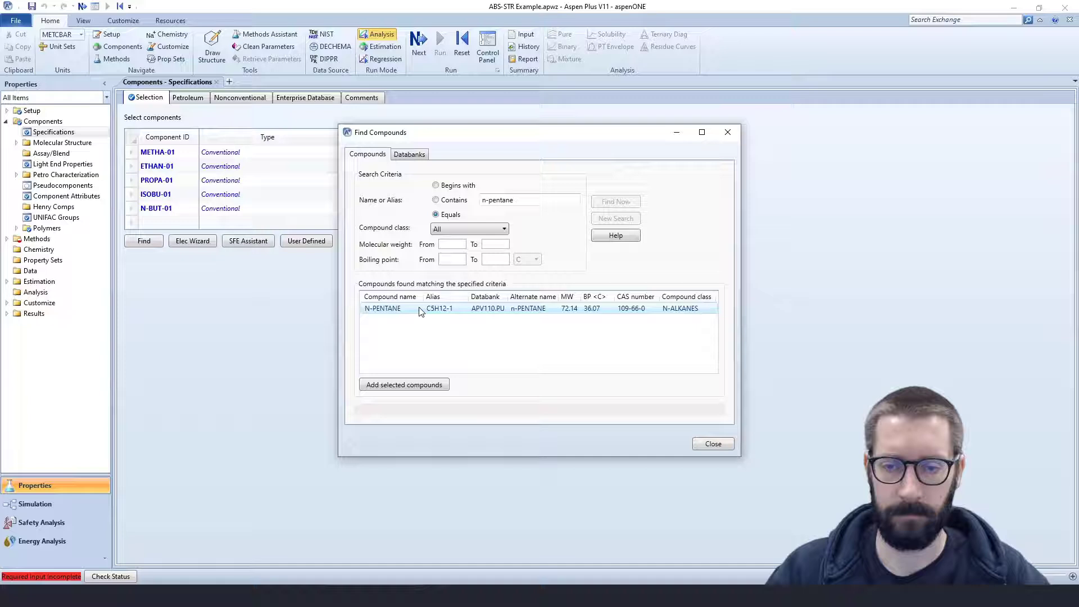
pyautogui.doubleClick(422, 310)
pyautogui.click(596, 309)
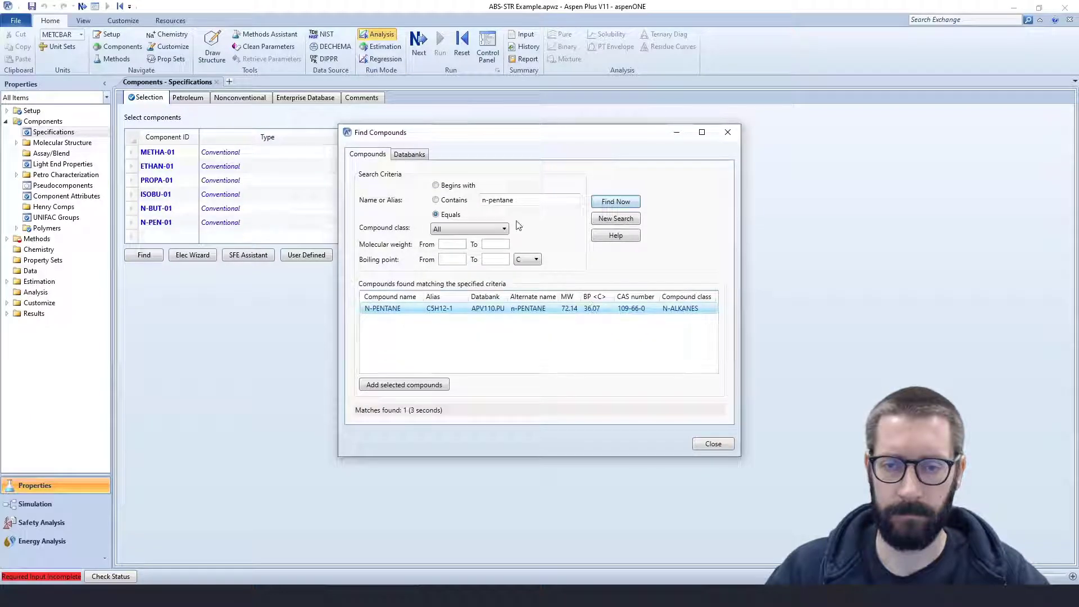
pyautogui.click(482, 201)
pyautogui.press('Delete')
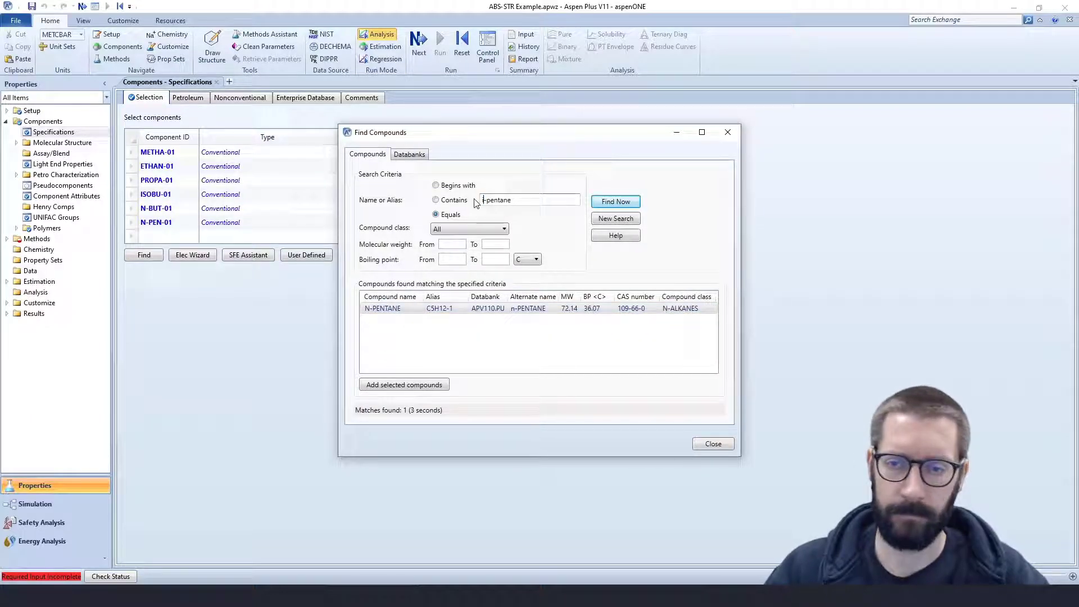
pyautogui.click(604, 207)
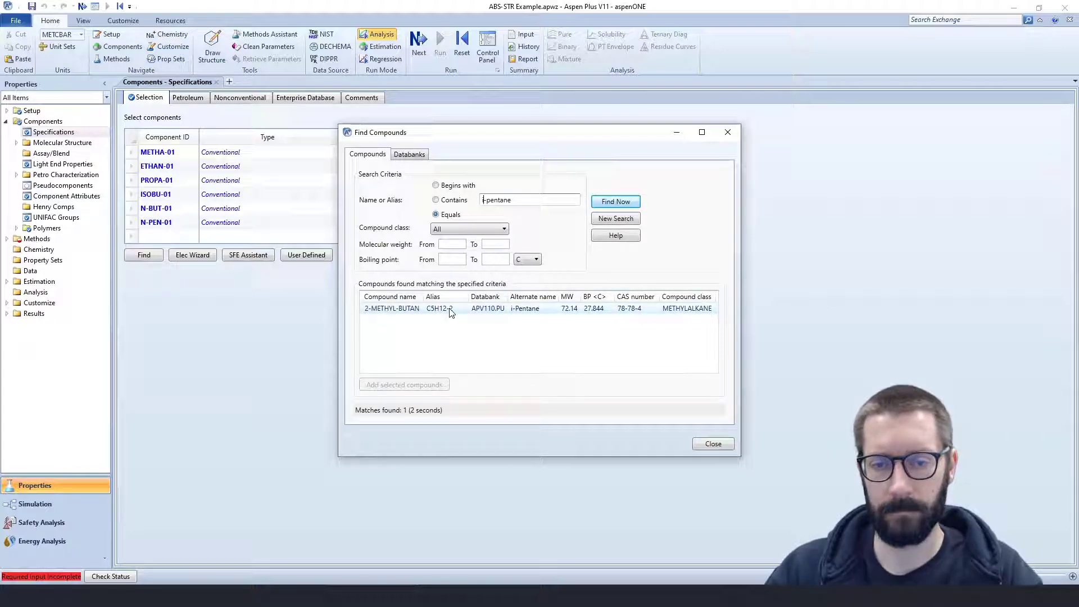
pyautogui.doubleClick(449, 310)
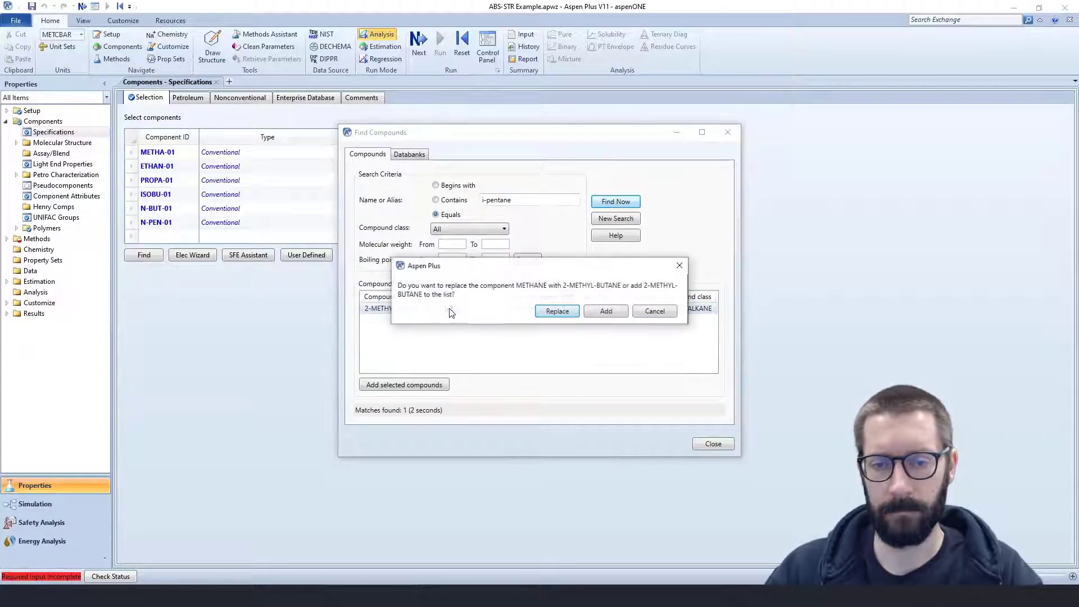
pyautogui.click(604, 312)
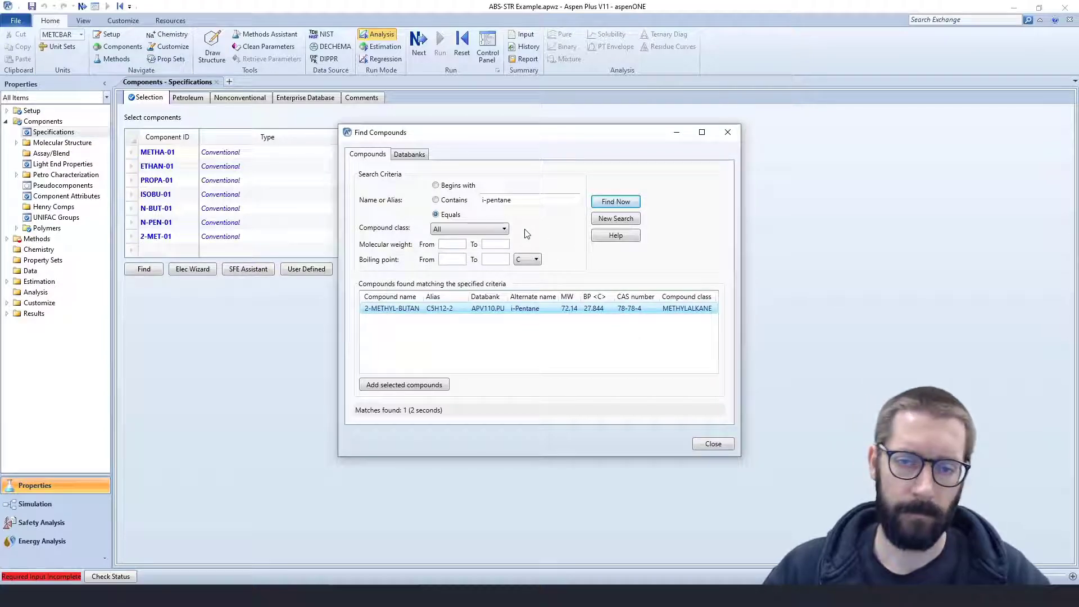
# Step: After a failed 'parrafin' search, add N-DODECANE and close Find Compounds
pyautogui.moveTo(516, 200); pyautogui.dragTo(448, 203)
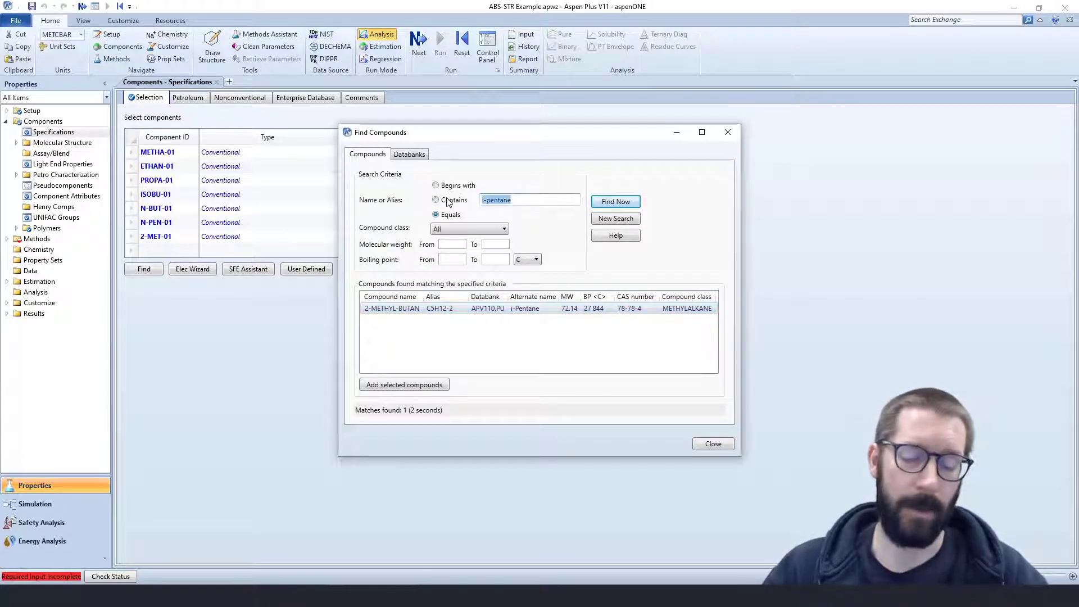
pyautogui.write('parrafin')
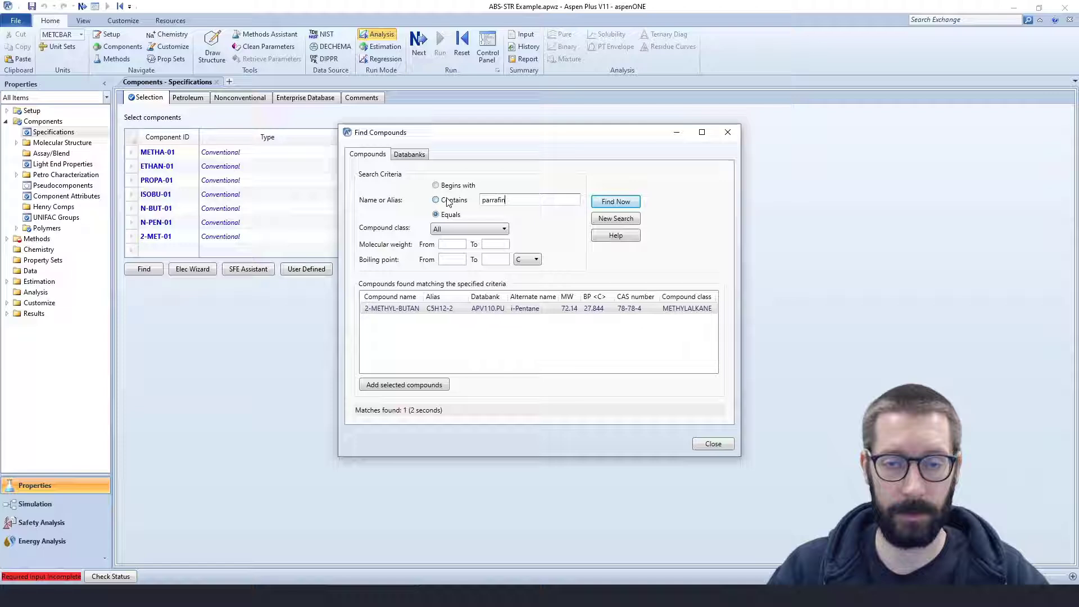
pyautogui.press('Return')
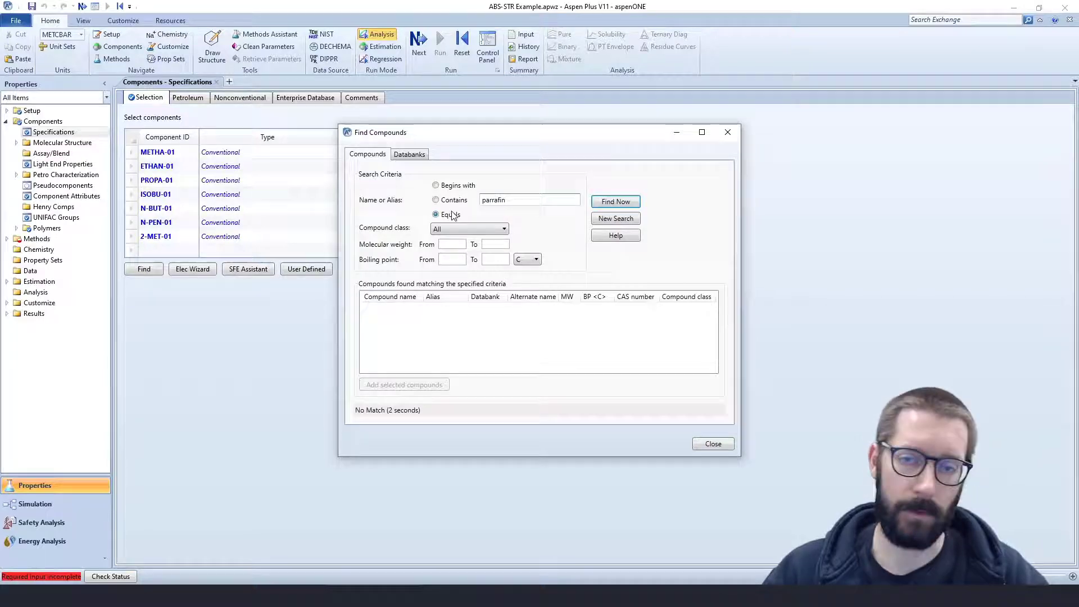
pyautogui.moveTo(521, 202); pyautogui.dragTo(414, 206)
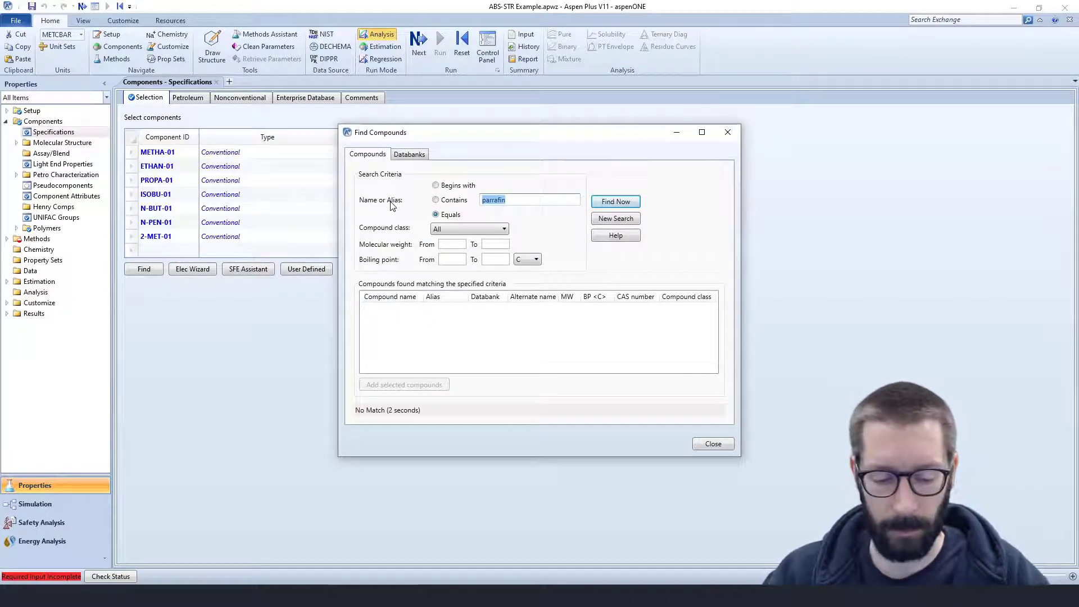
pyautogui.write('n-dod')
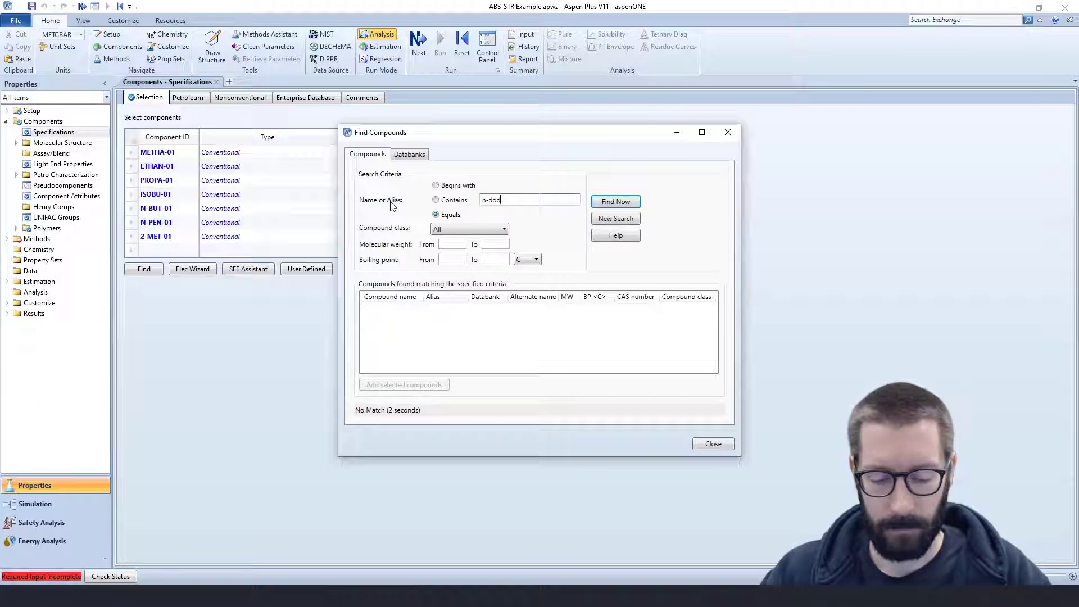
pyautogui.write('ecane')
pyautogui.press('Return')
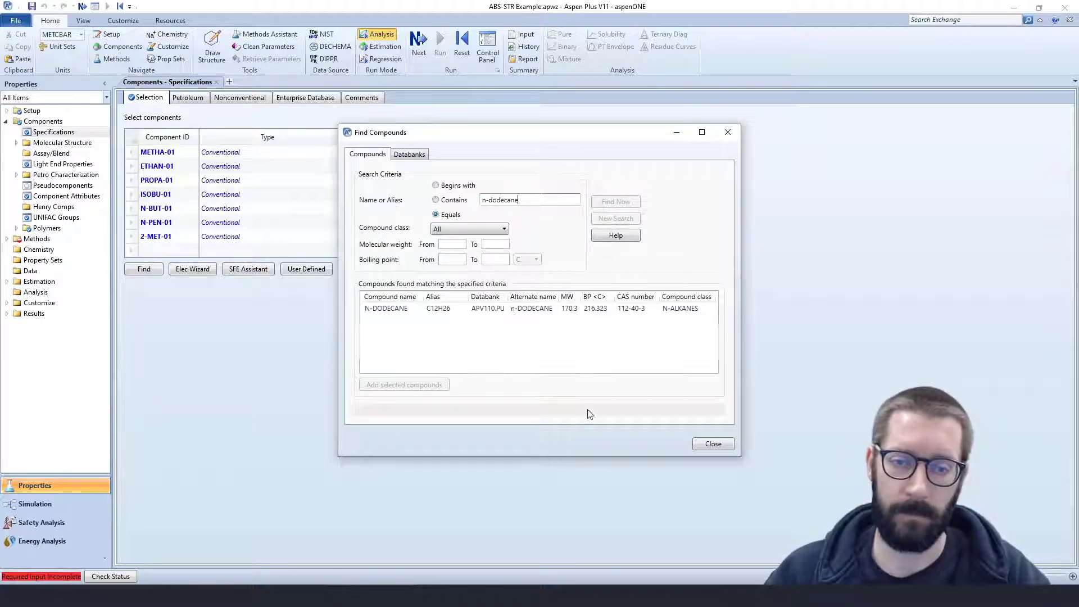
pyautogui.doubleClick(441, 318)
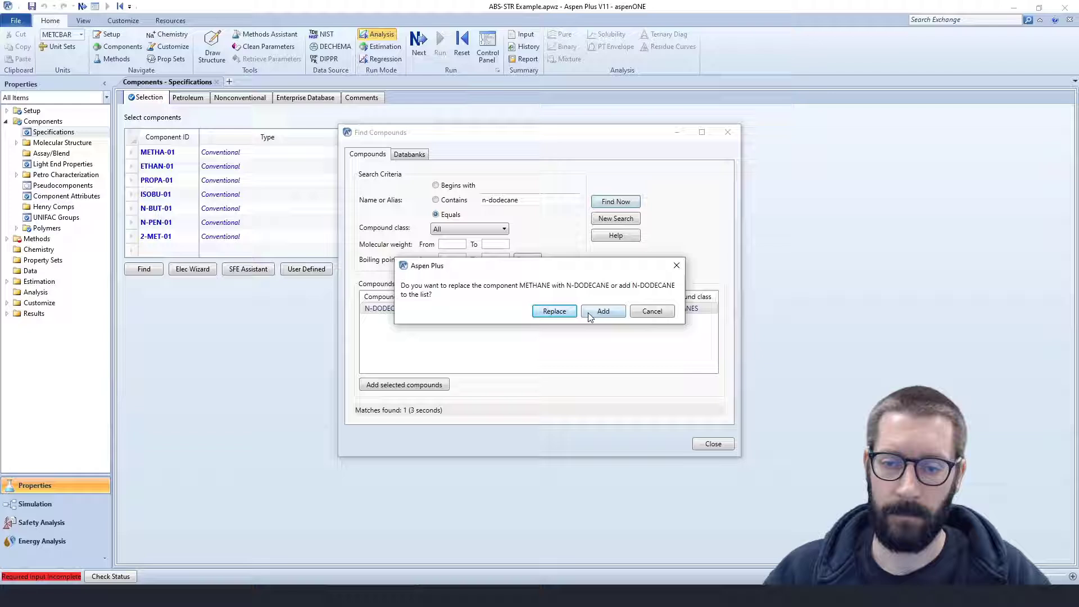
pyautogui.click(601, 312)
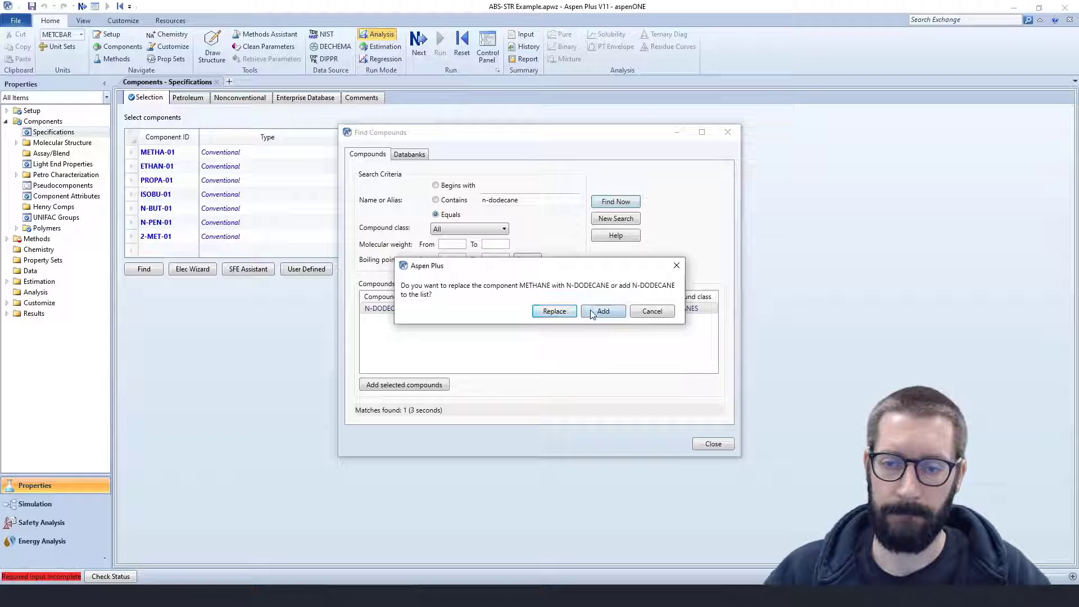
pyautogui.click(714, 445)
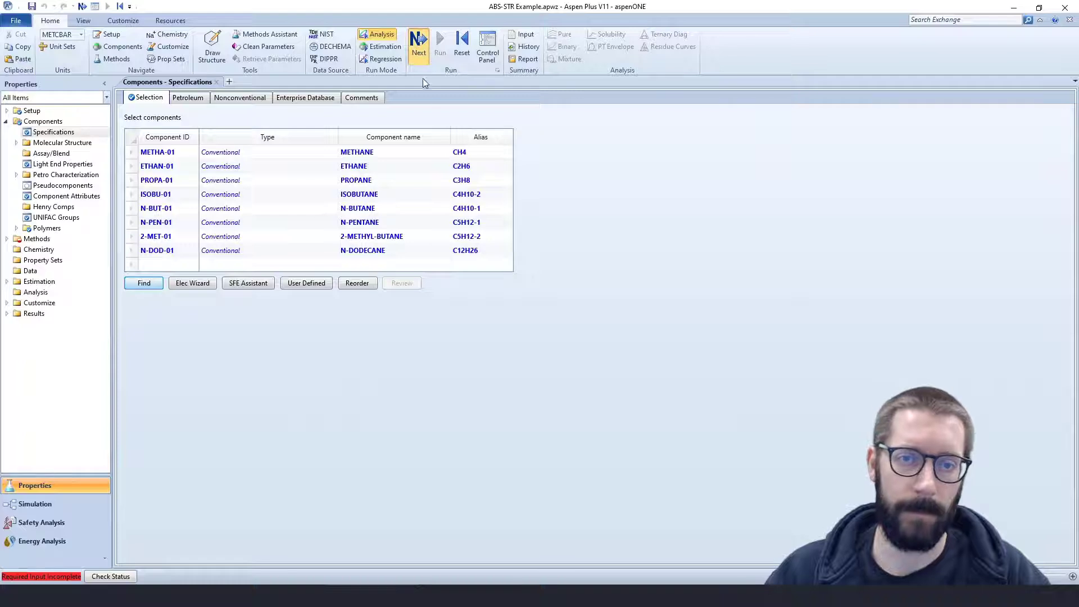
# Step: Check the Methods Assistant for a non-petroleum hydrocarbon system, then select PENG-ROB
pyautogui.click(418, 44)
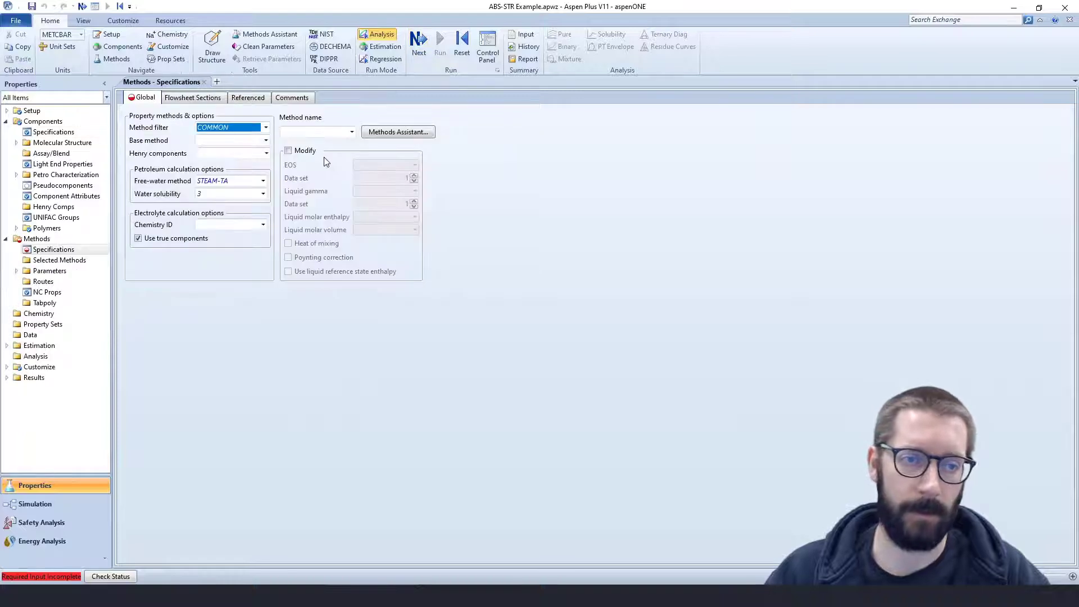
pyautogui.click(392, 135)
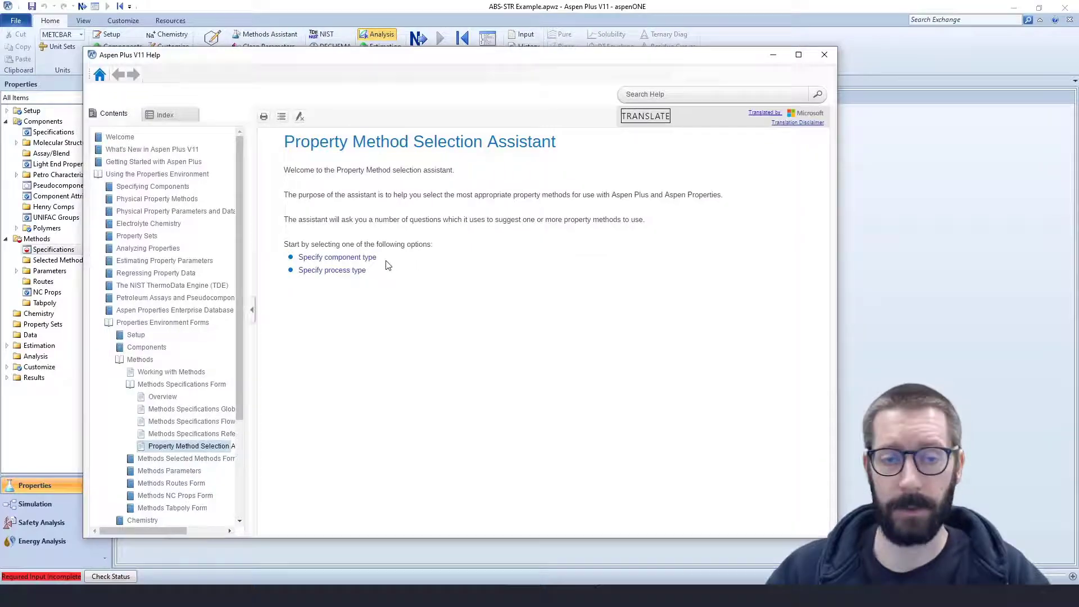
pyautogui.click(360, 258)
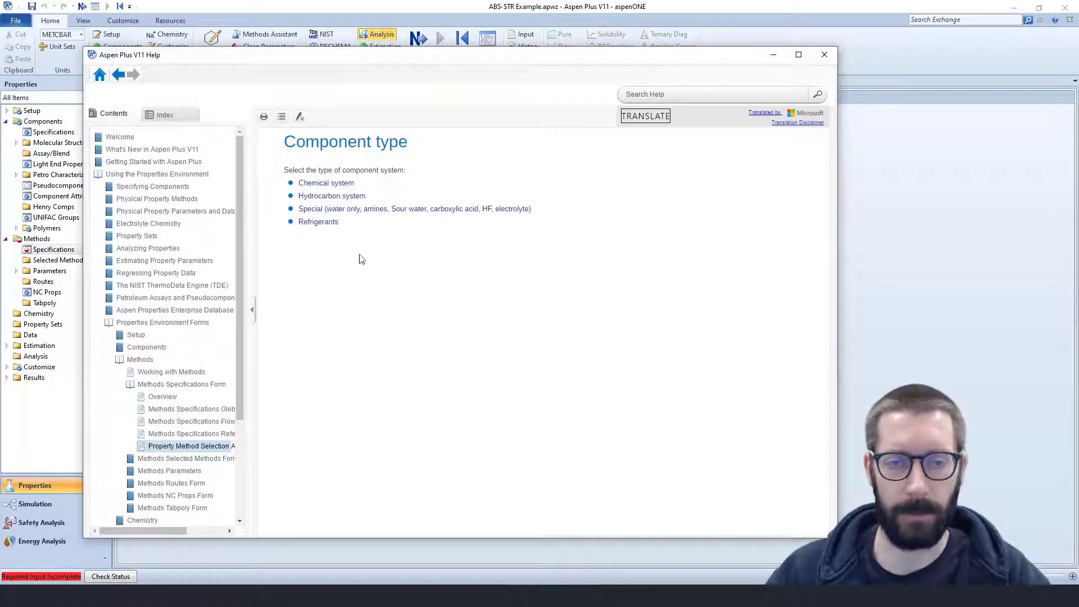
pyautogui.click(357, 196)
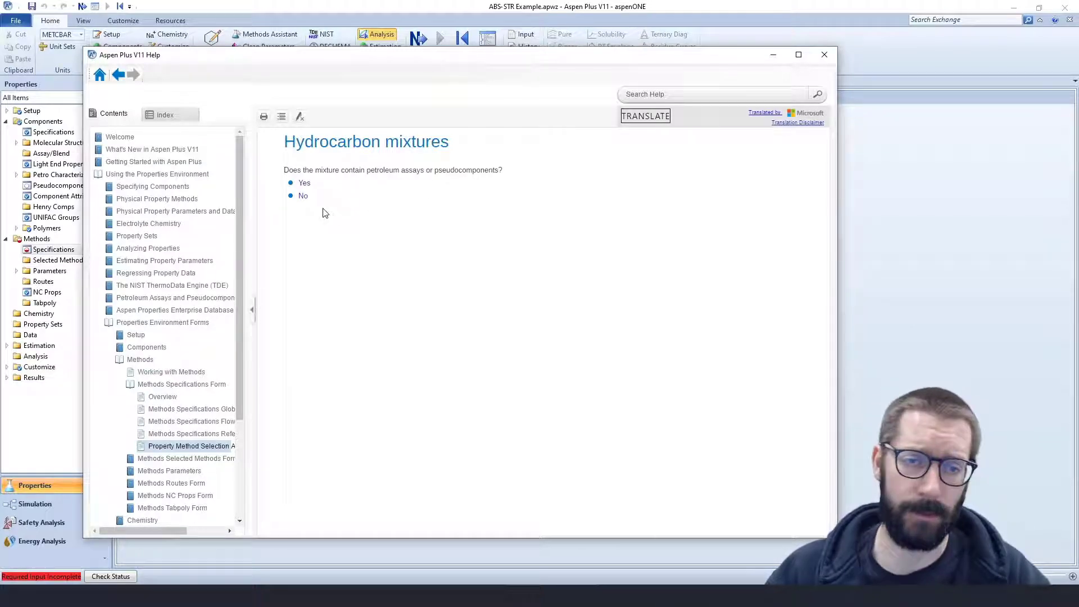
pyautogui.click(304, 197)
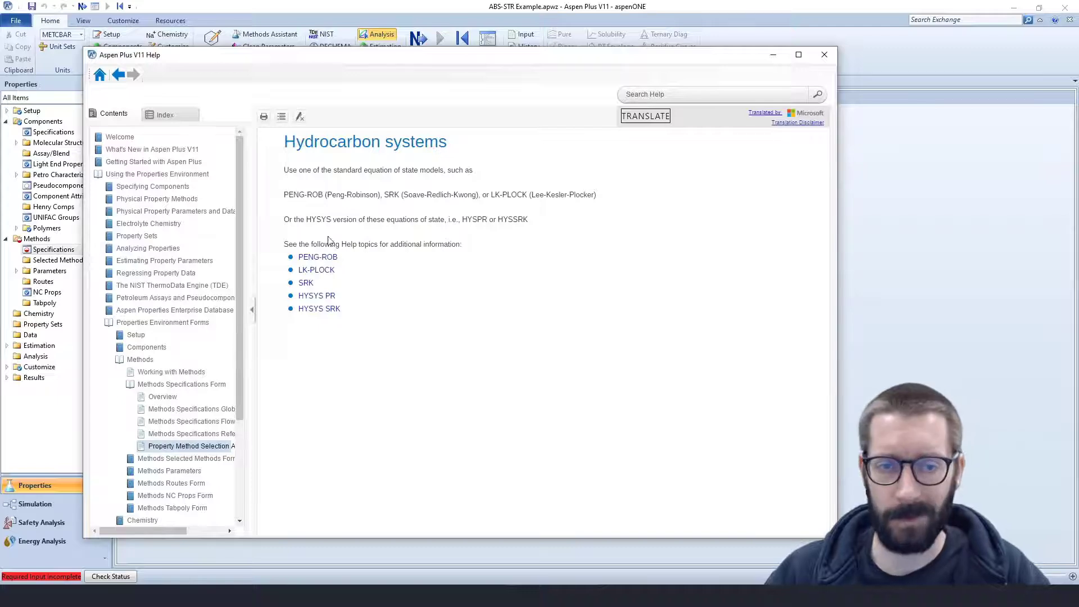
pyautogui.click(823, 54)
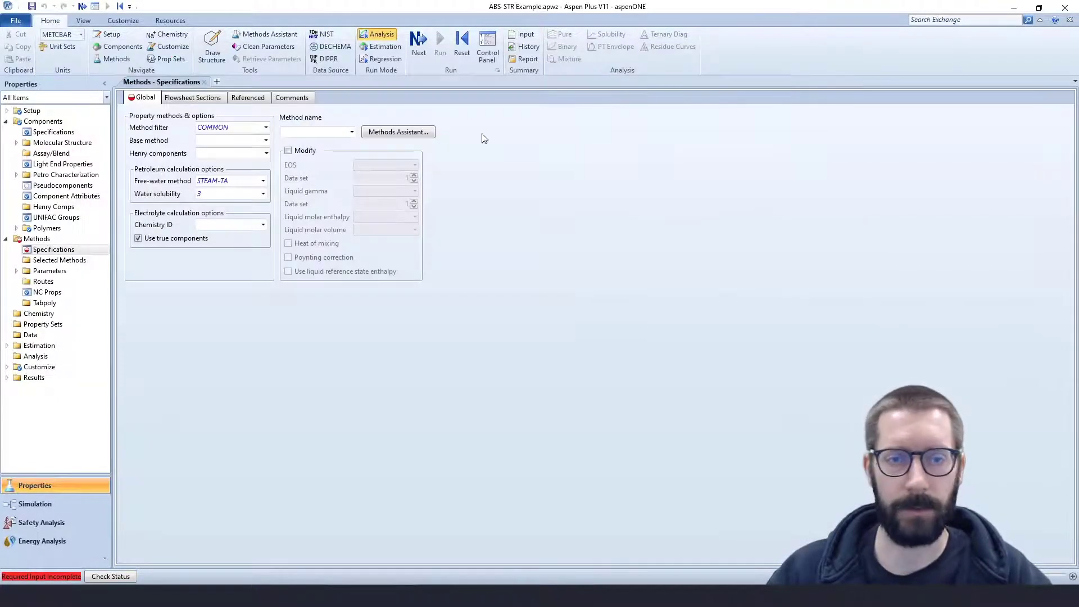
pyautogui.click(352, 132)
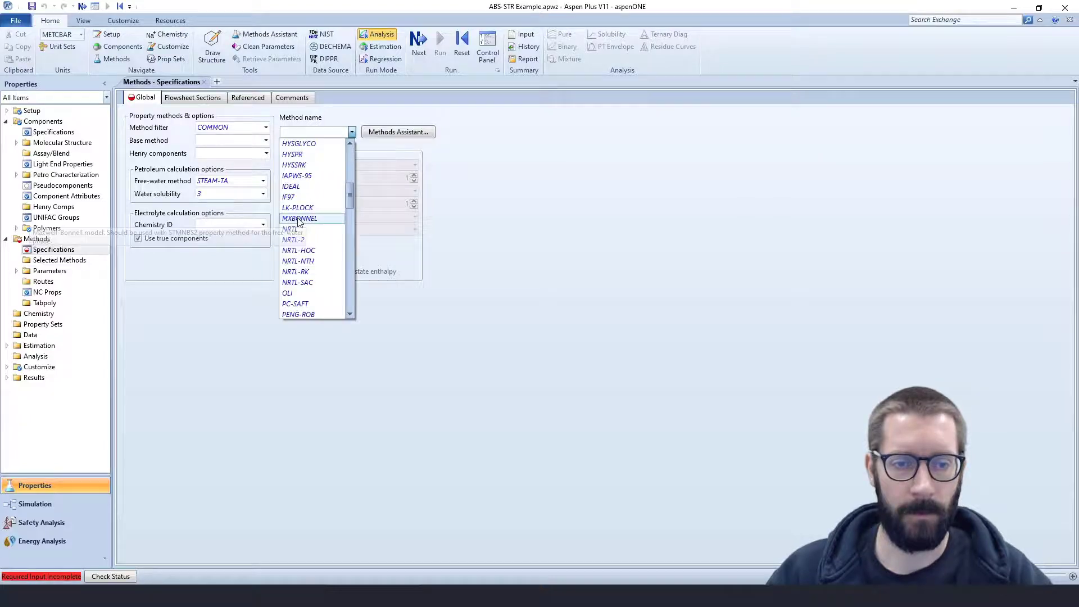
pyautogui.scroll(-5, 306, 236)
pyautogui.click(313, 254)
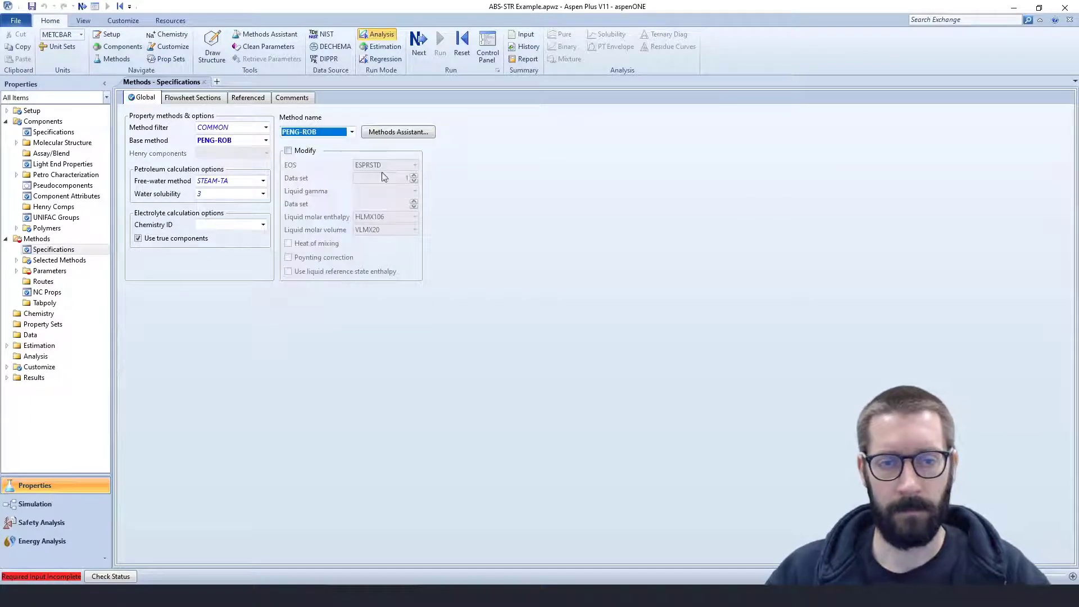
# Step: Advance to the PRKBV-1 parameters and run the property analysis, confirming the prompt
pyautogui.press('F4')
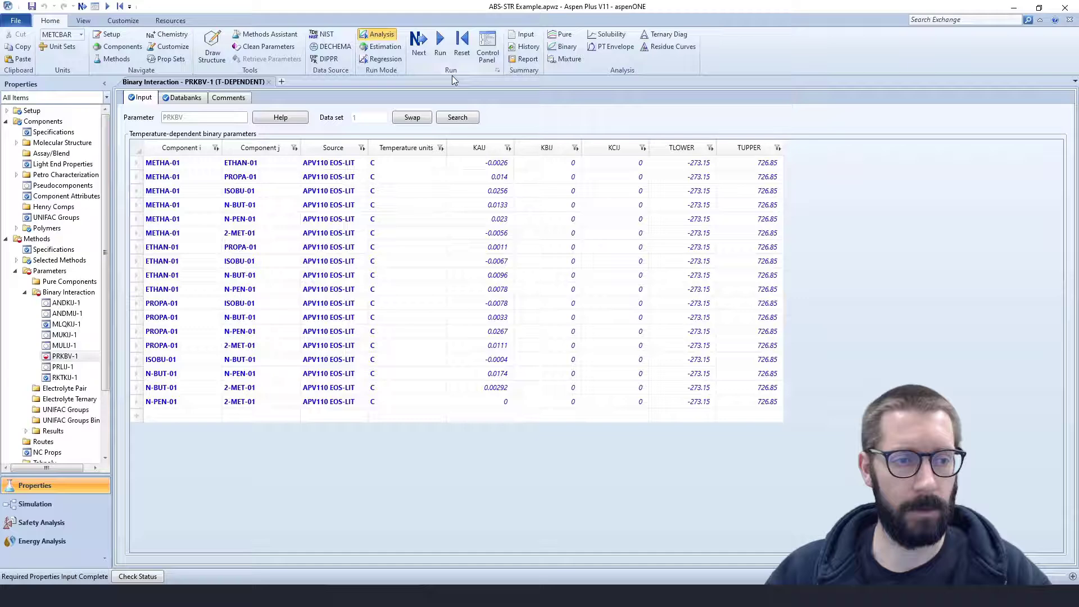
pyautogui.click(443, 48)
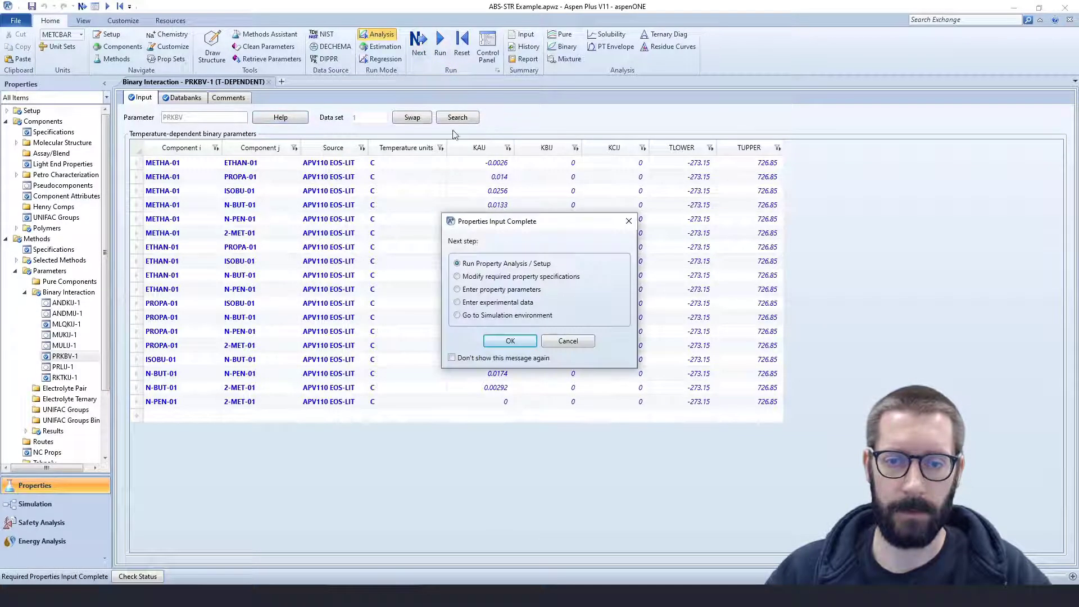
pyautogui.click(514, 343)
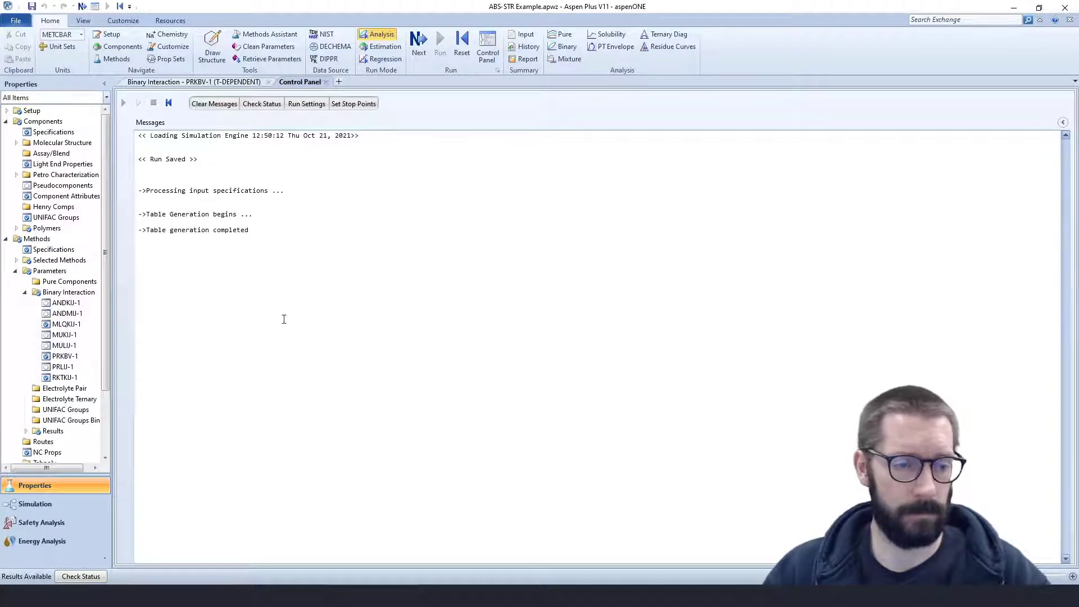
# Step: Switch to the Simulation environment and show the RadFrac styles on the Columns palette
pyautogui.click(35, 508)
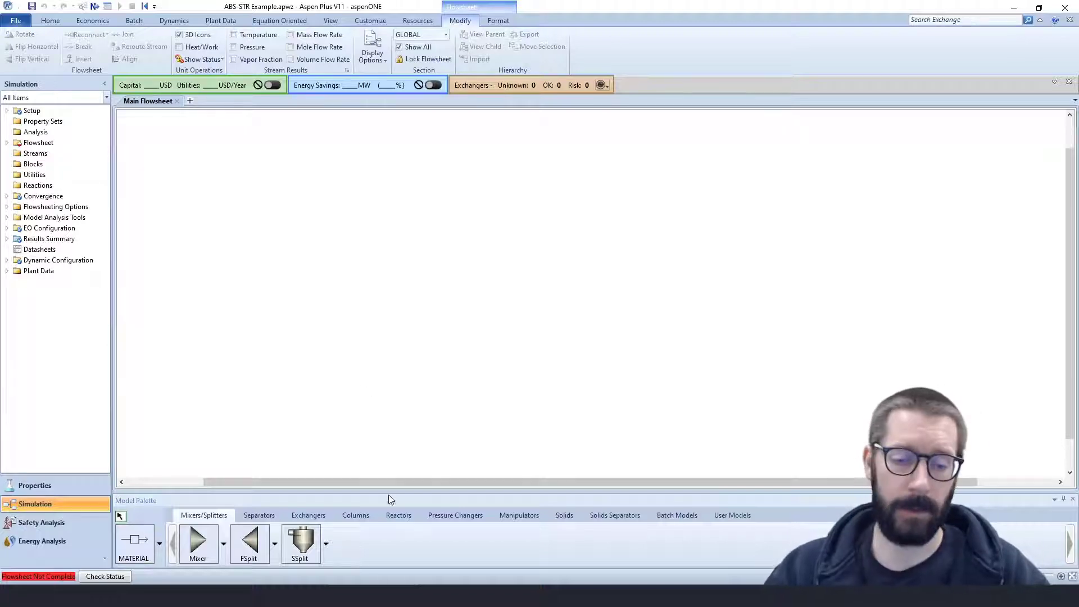
pyautogui.click(394, 516)
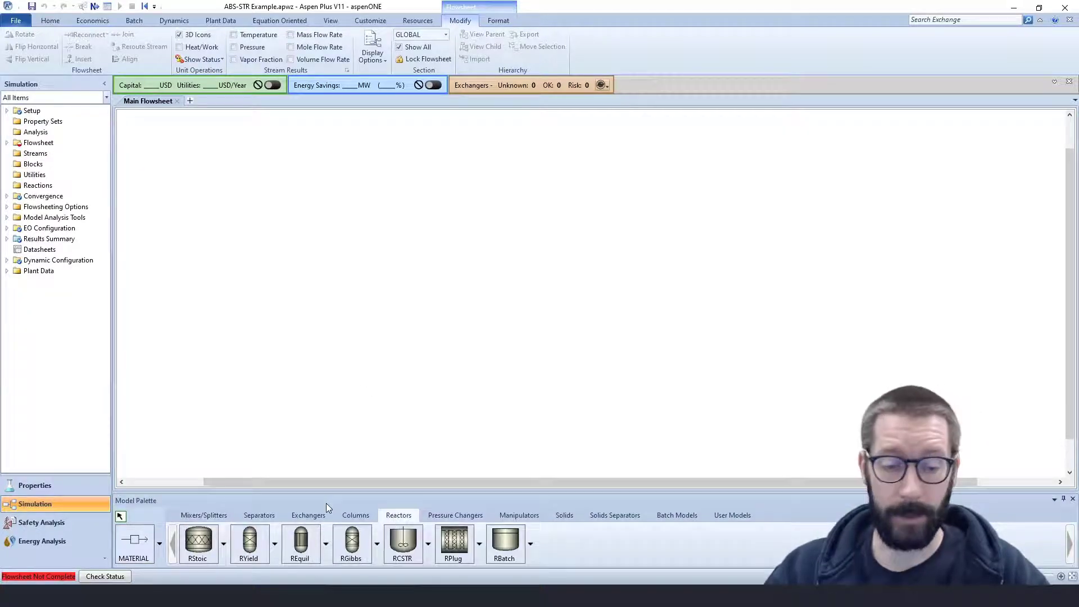
pyautogui.click(352, 517)
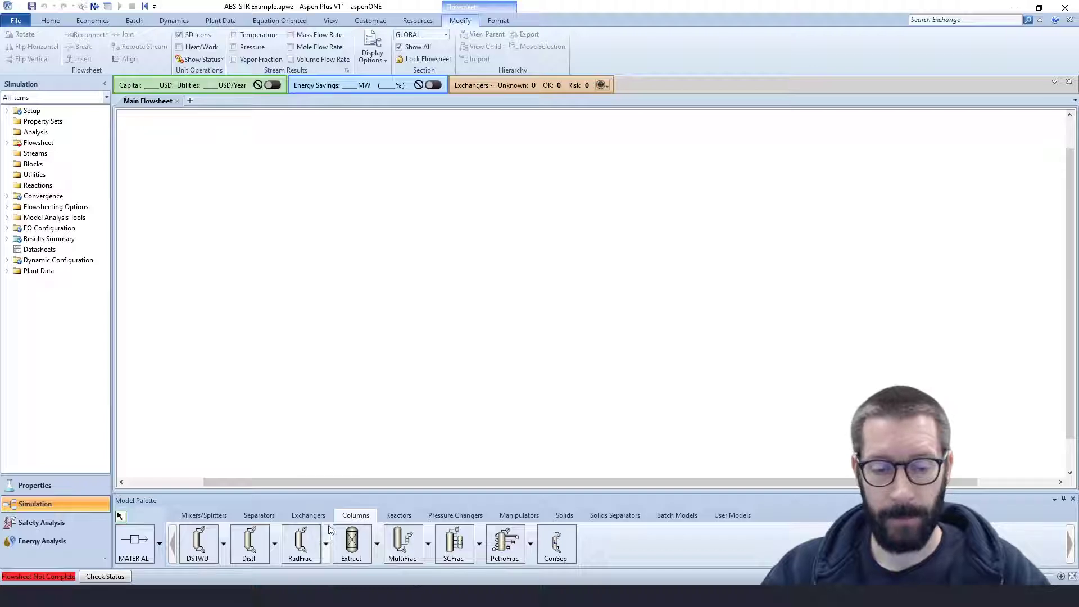
pyautogui.click(327, 545)
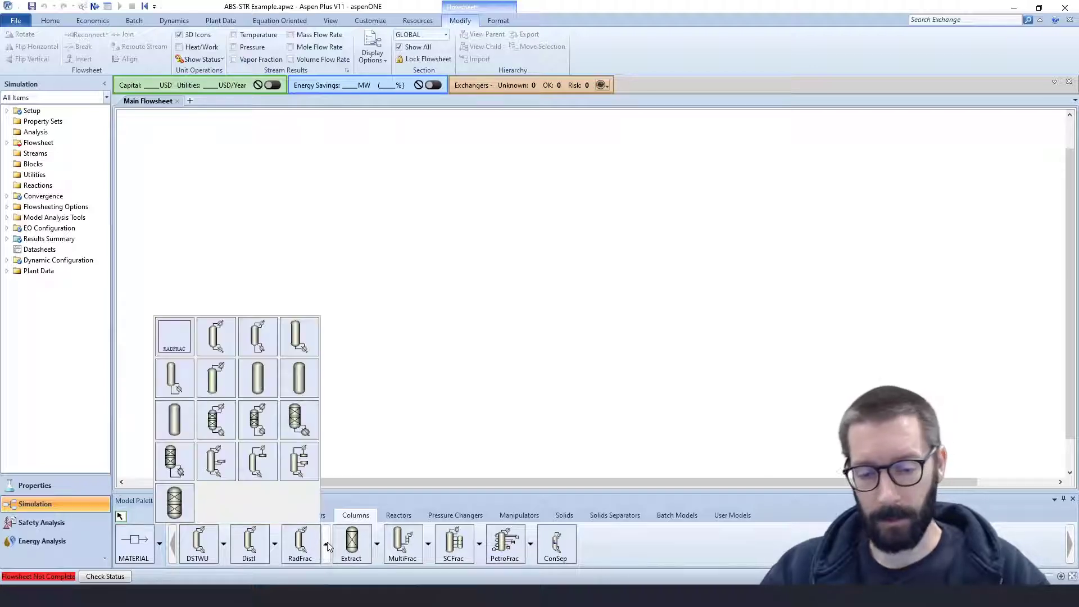
# Step: Place an ABSBR1 absorber and a STRIP2 reboiled stripper column side by side
pyautogui.click(259, 375)
pyautogui.click(419, 245)
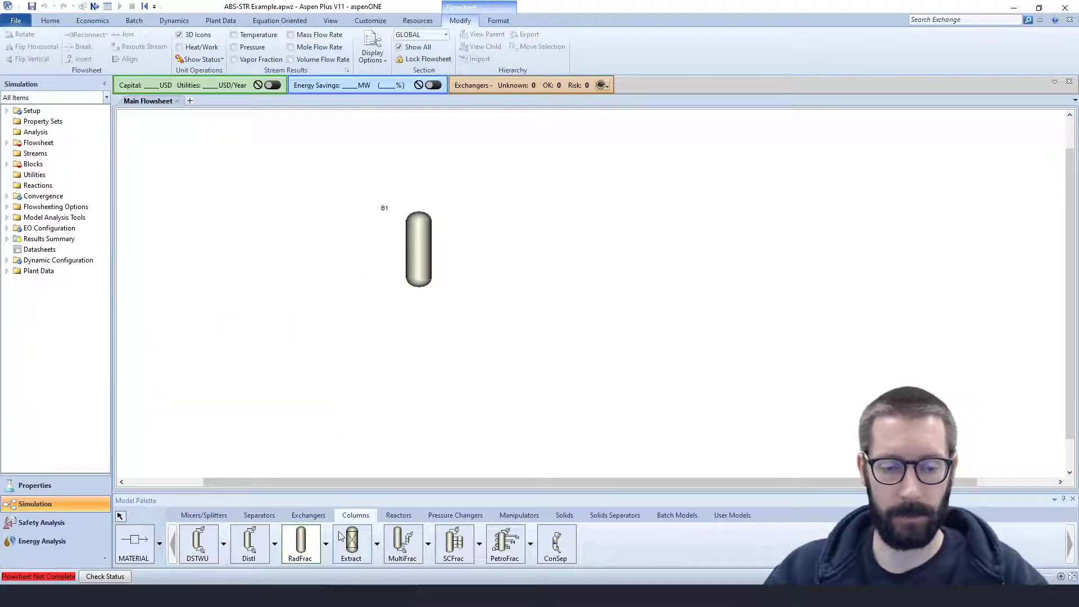
pyautogui.click(326, 544)
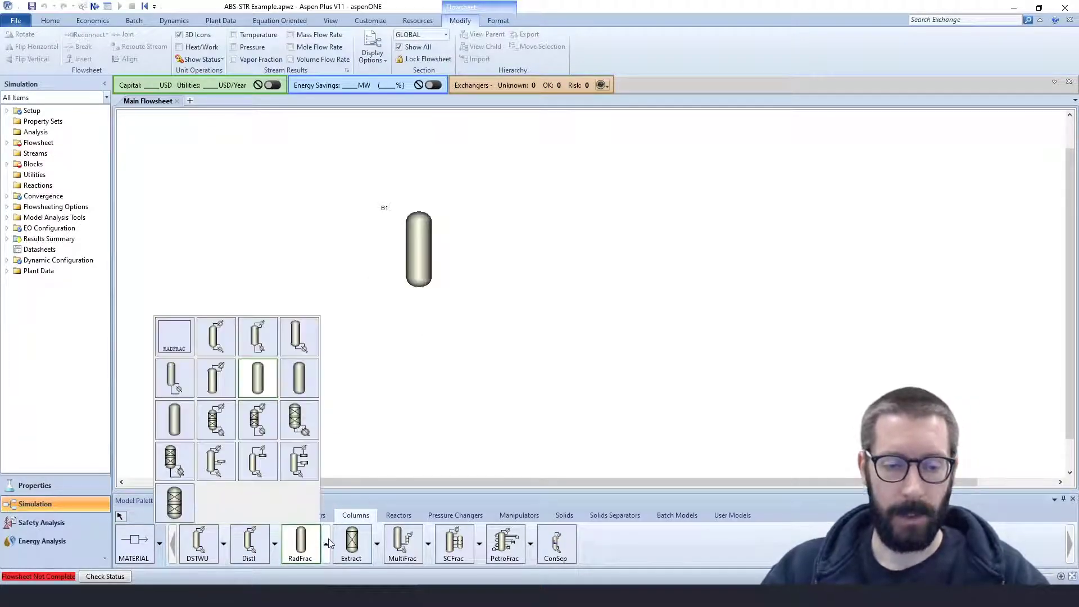
pyautogui.click(181, 382)
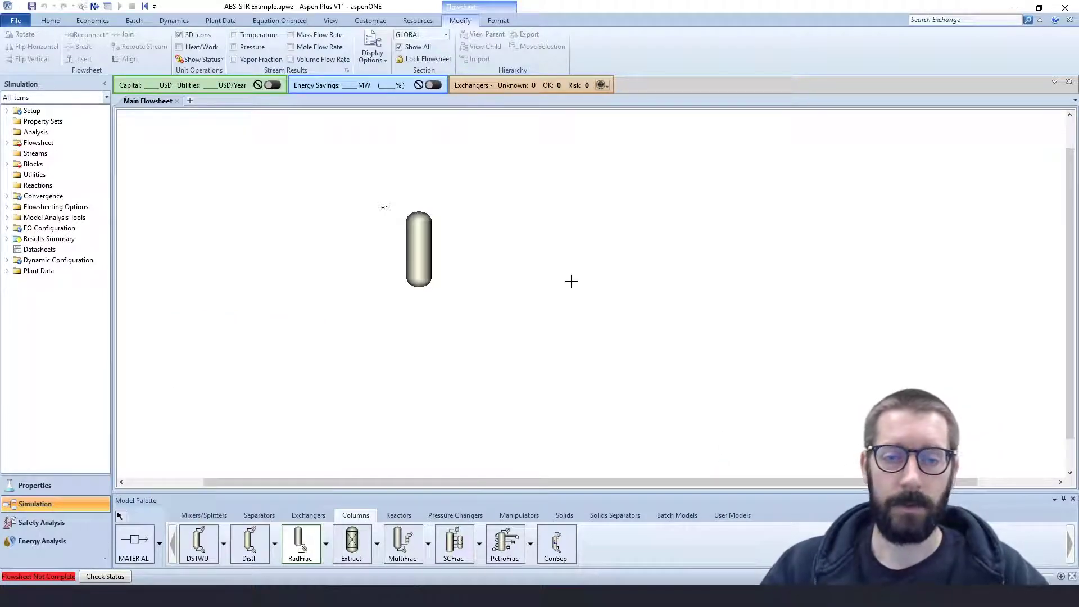
pyautogui.click(571, 247)
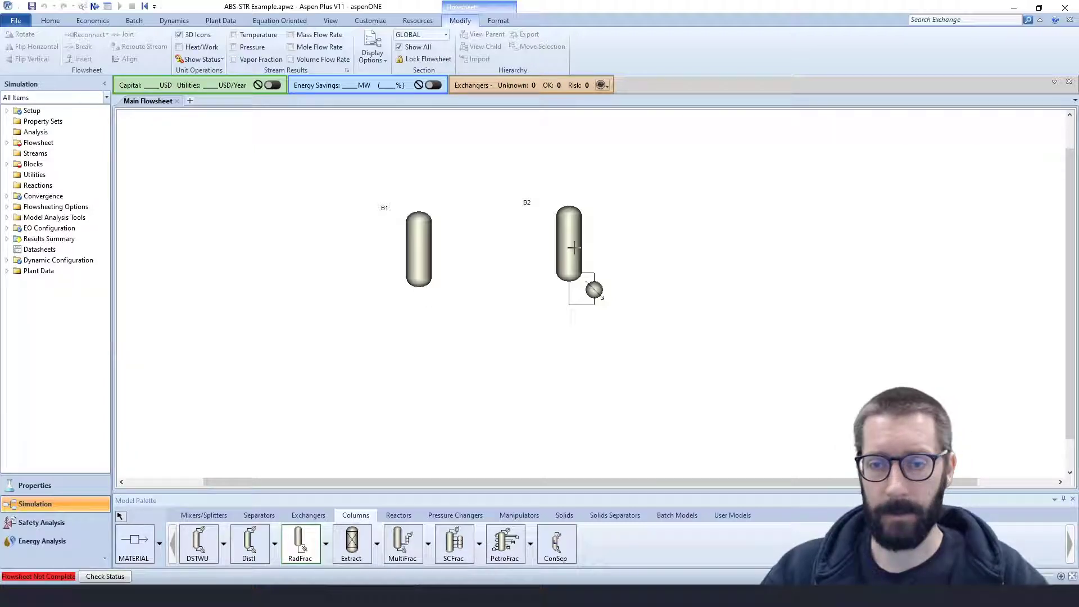
pyautogui.press('Escape')
# Step: Rename column B1 to ABS and column B2 to STR
pyautogui.click(384, 210)
pyautogui.click(385, 209)
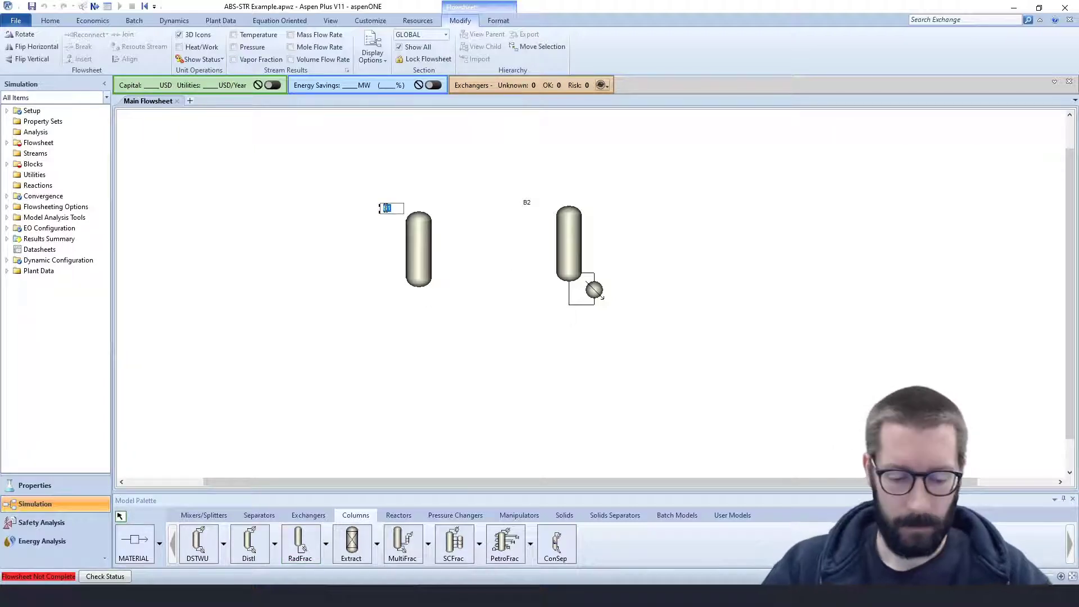
pyautogui.write('ABS')
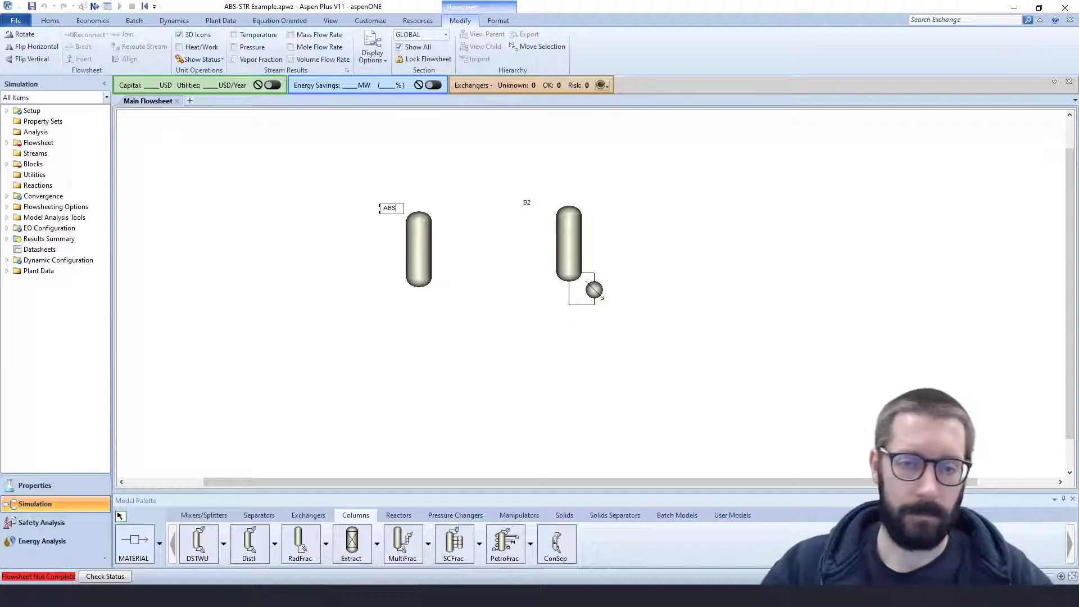
pyautogui.click(527, 202)
pyautogui.click(527, 203)
pyautogui.write('STR')
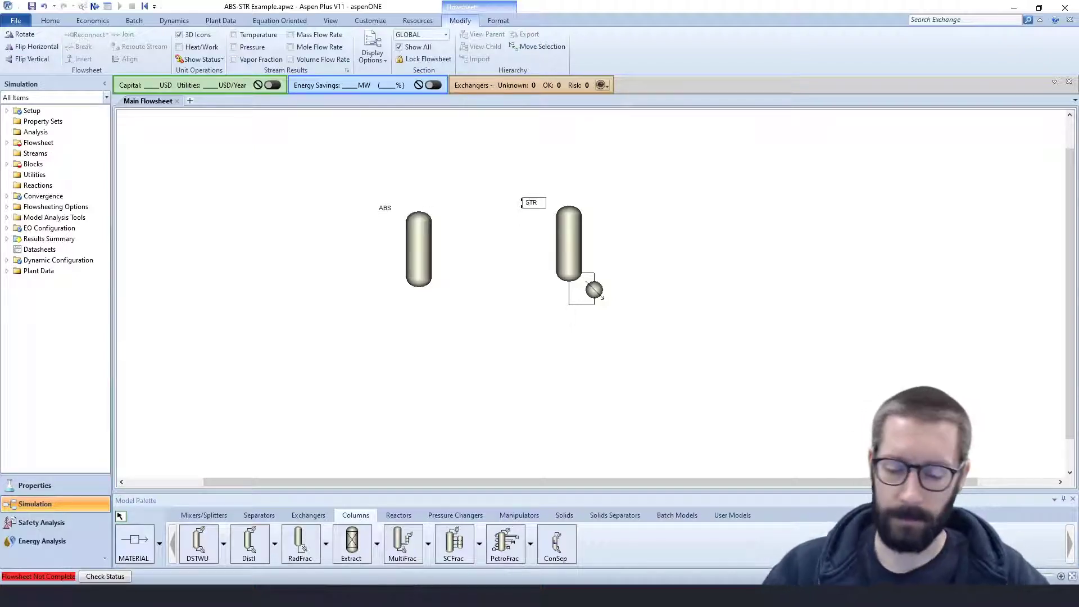
pyautogui.press('Return')
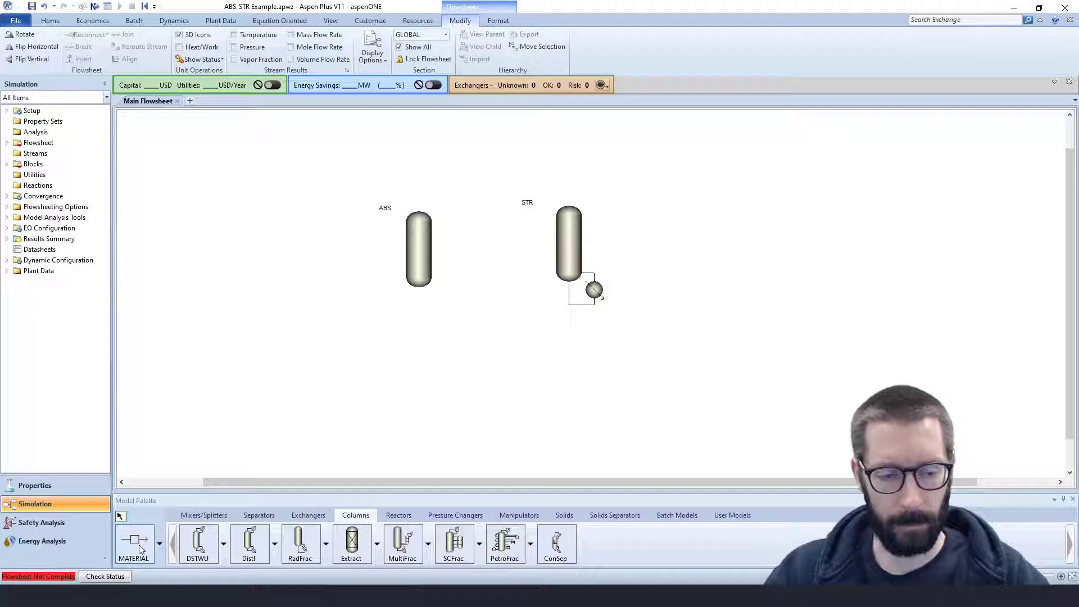
# Step: Draw feed stream S1 into ABS and its overhead vapour outlet S2
pyautogui.click(146, 543)
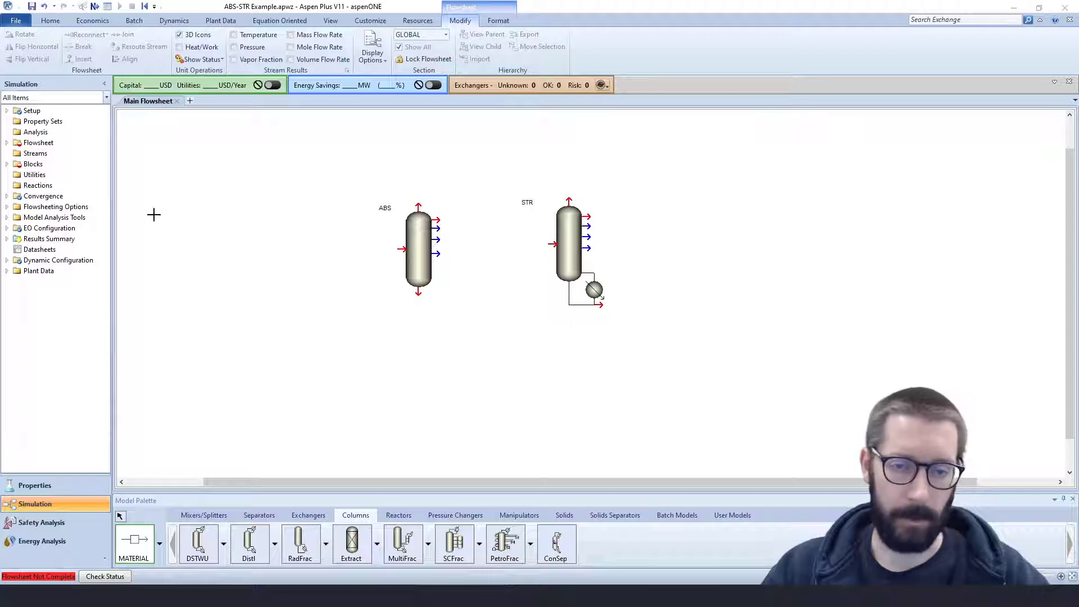
pyautogui.click(402, 249)
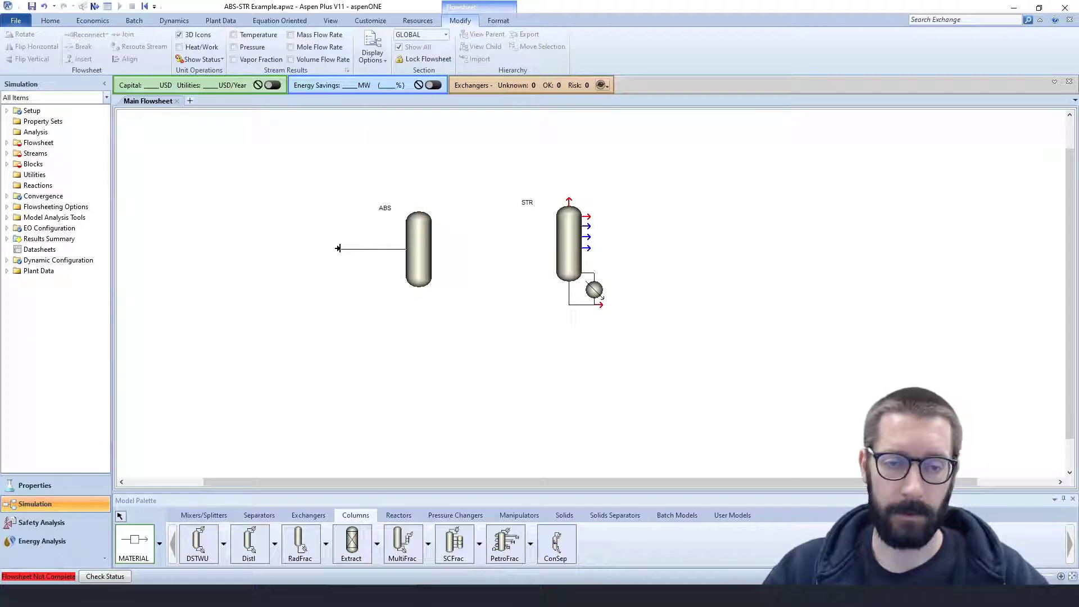
pyautogui.click(337, 248)
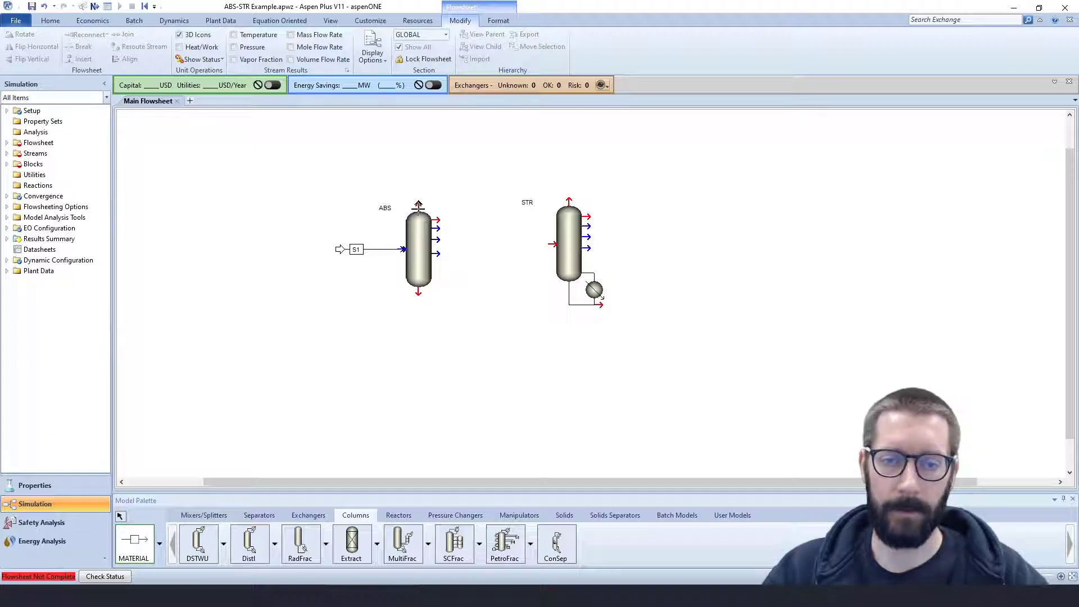
pyautogui.click(418, 205)
pyautogui.click(468, 160)
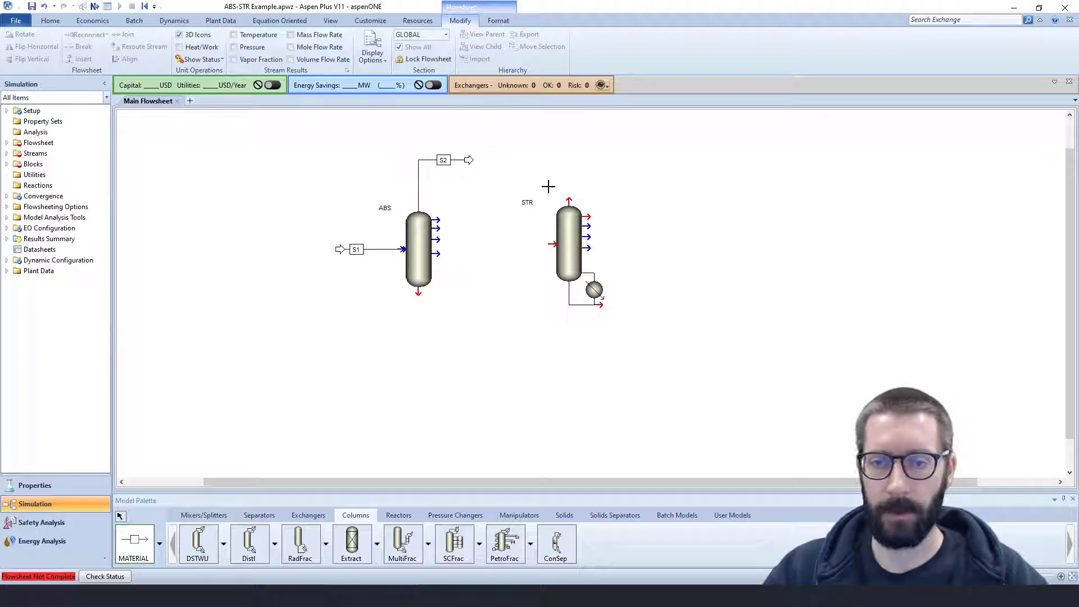
# Step: Add stripper outlets S3 and S4, route ABS bottoms to STR as S5, and add feed S6
pyautogui.click(569, 198)
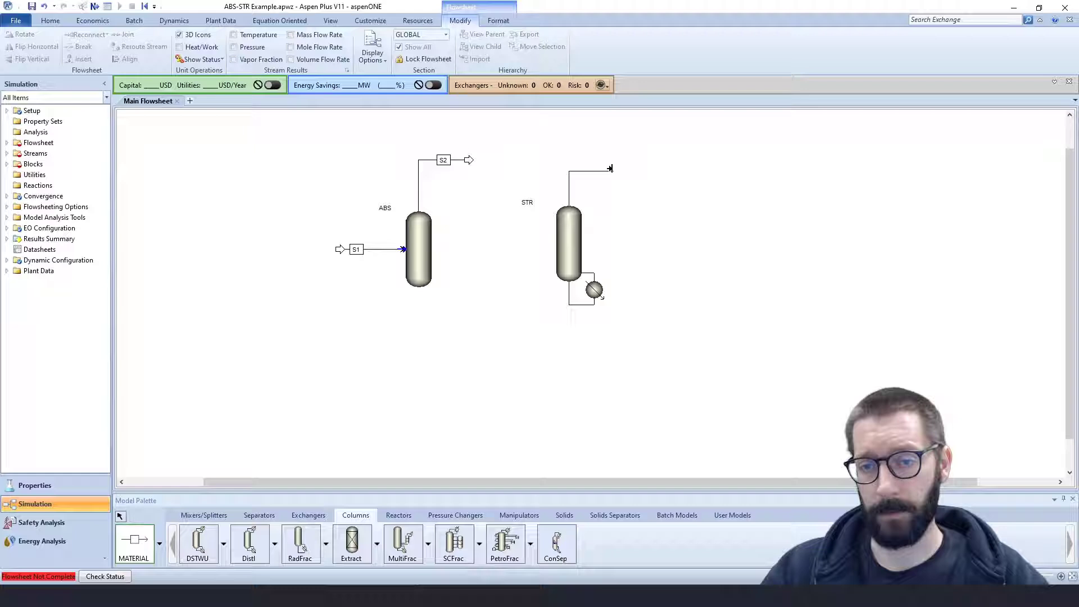
pyautogui.click(614, 166)
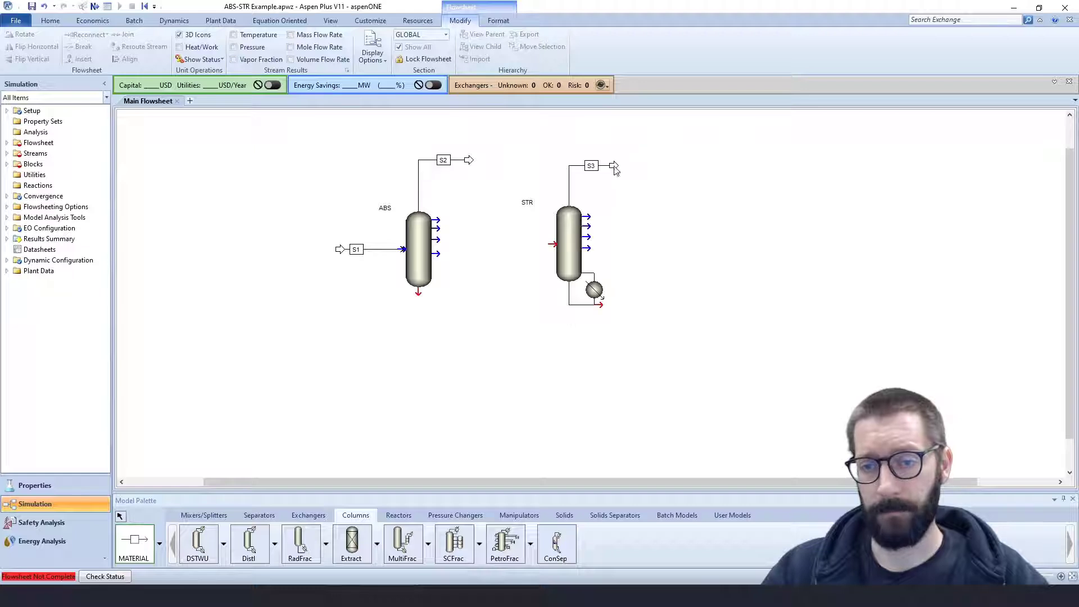
pyautogui.click(601, 304)
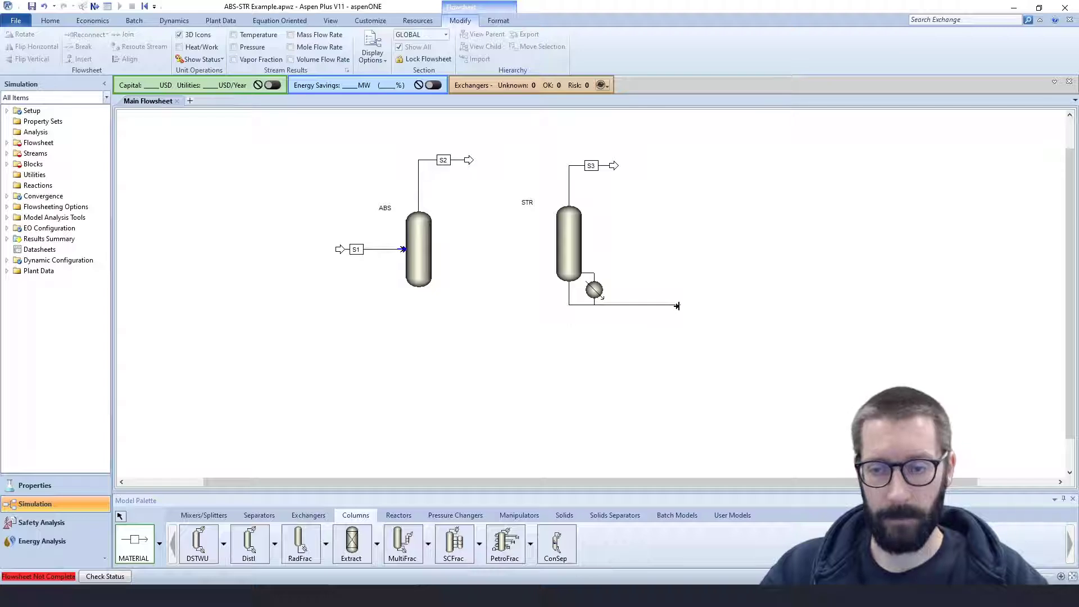
pyautogui.click(679, 305)
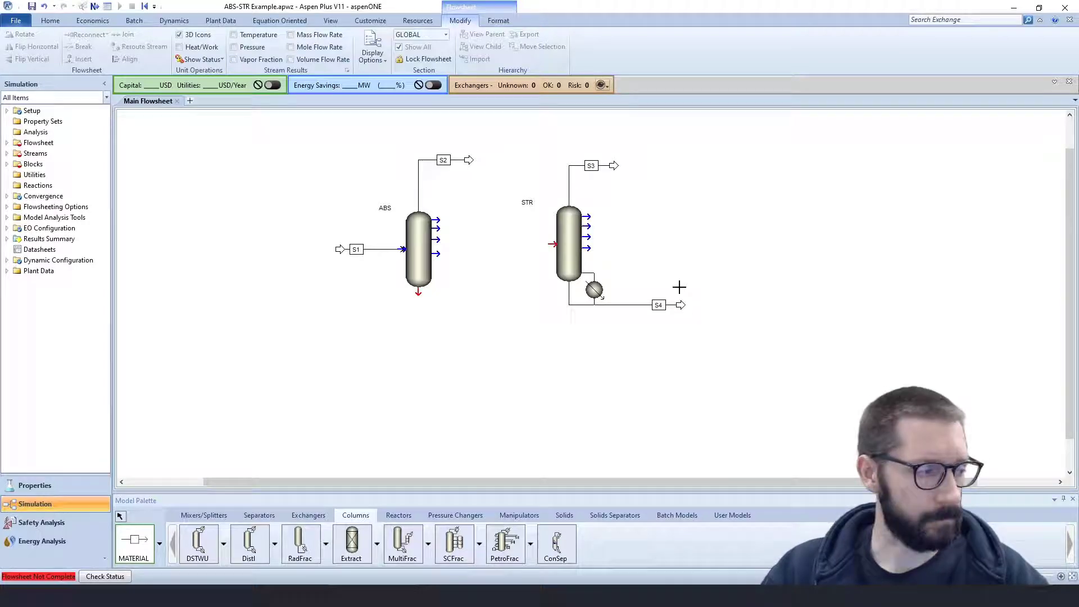
pyautogui.click(418, 293)
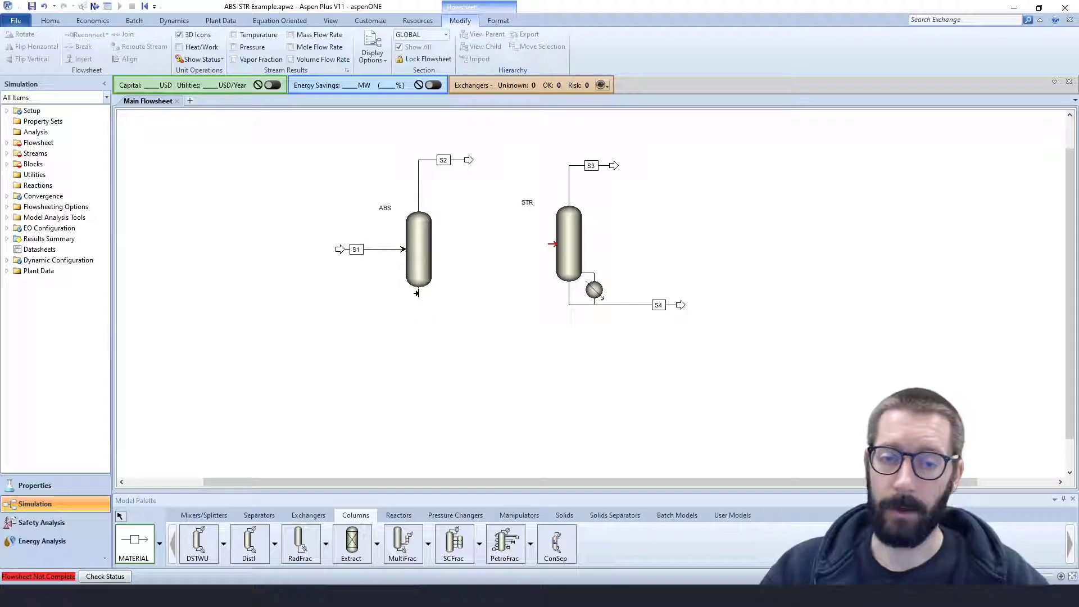
pyautogui.click(555, 245)
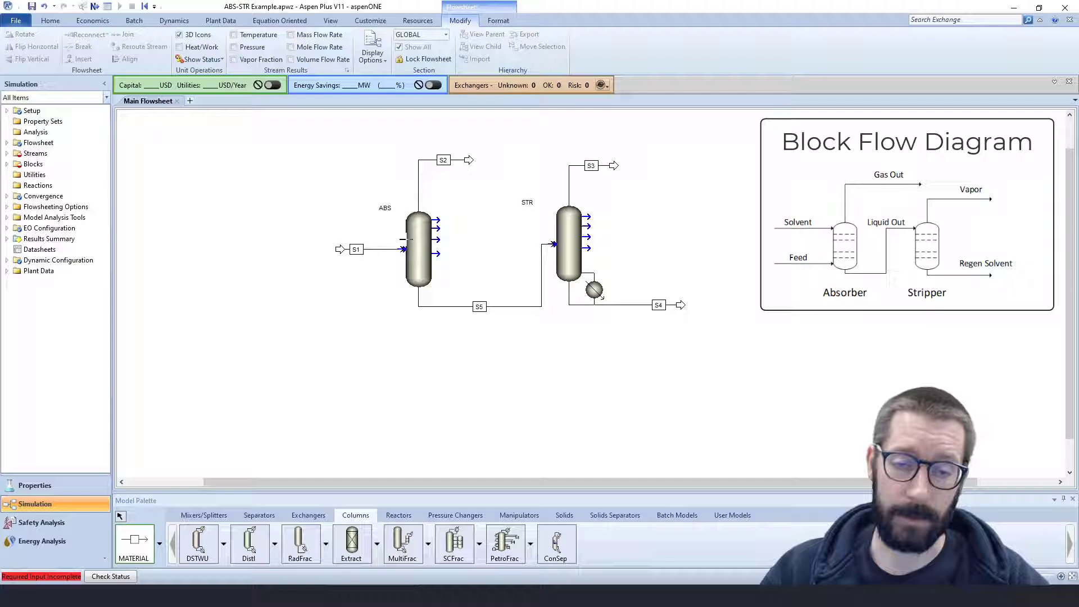
pyautogui.click(403, 250)
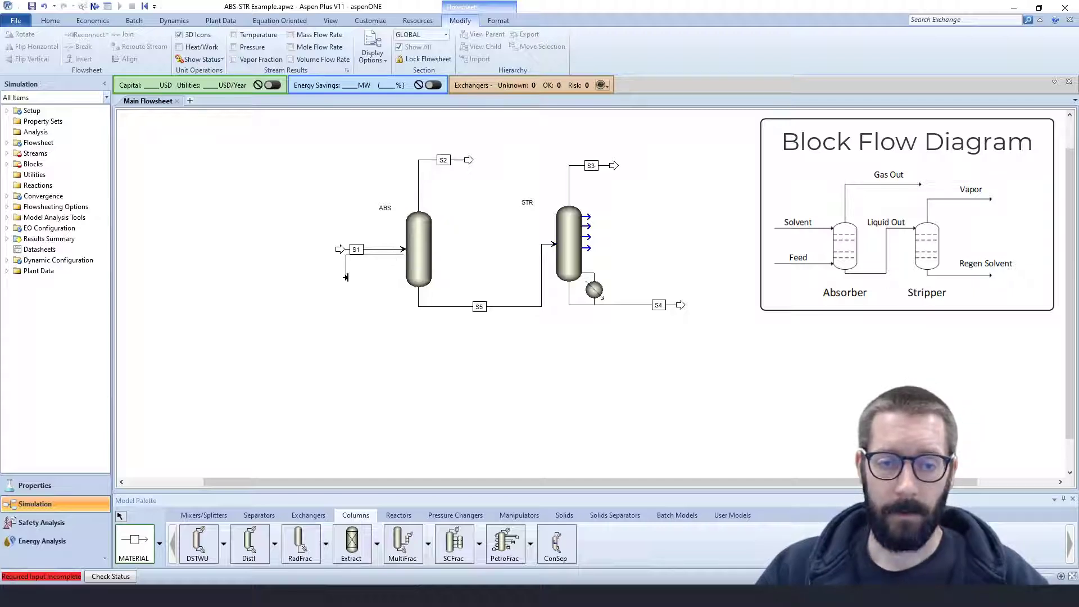
pyautogui.click(346, 277)
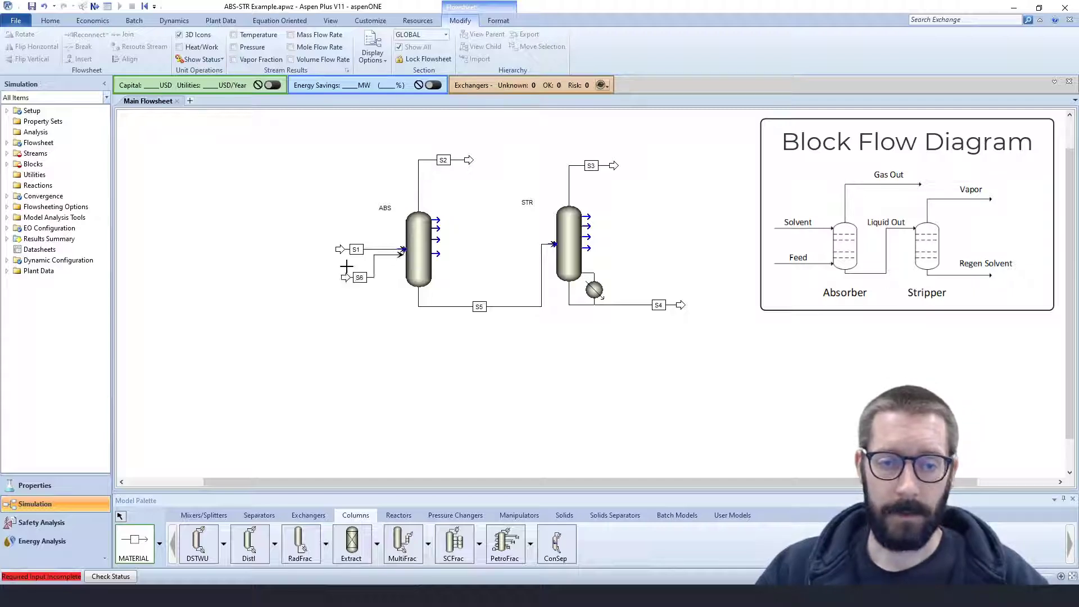
# Step: Rename streams S1 to FEED, S2 to ABS-OUT, S3 to STR-OUT and S5 to ABS-LIQ
pyautogui.rightClick(404, 253)
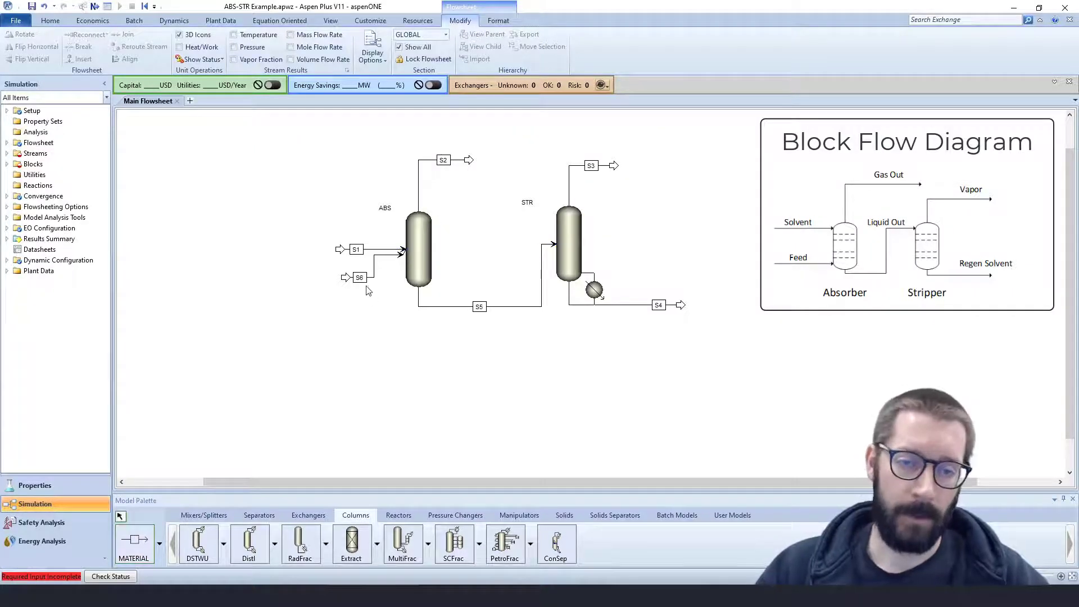
pyautogui.click(356, 251)
pyautogui.write('FEED')
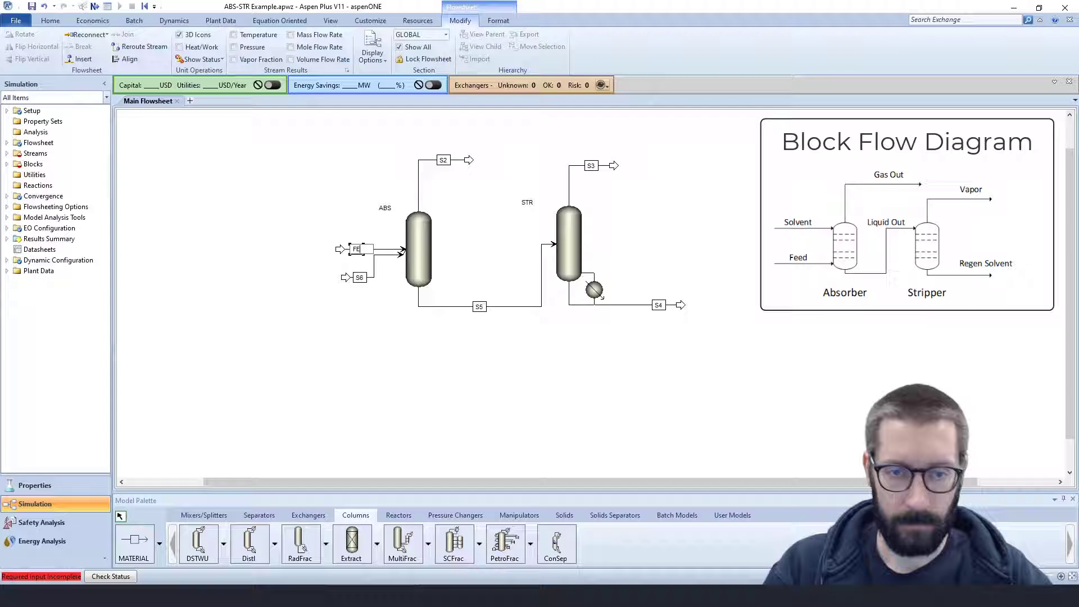
pyautogui.press('Return')
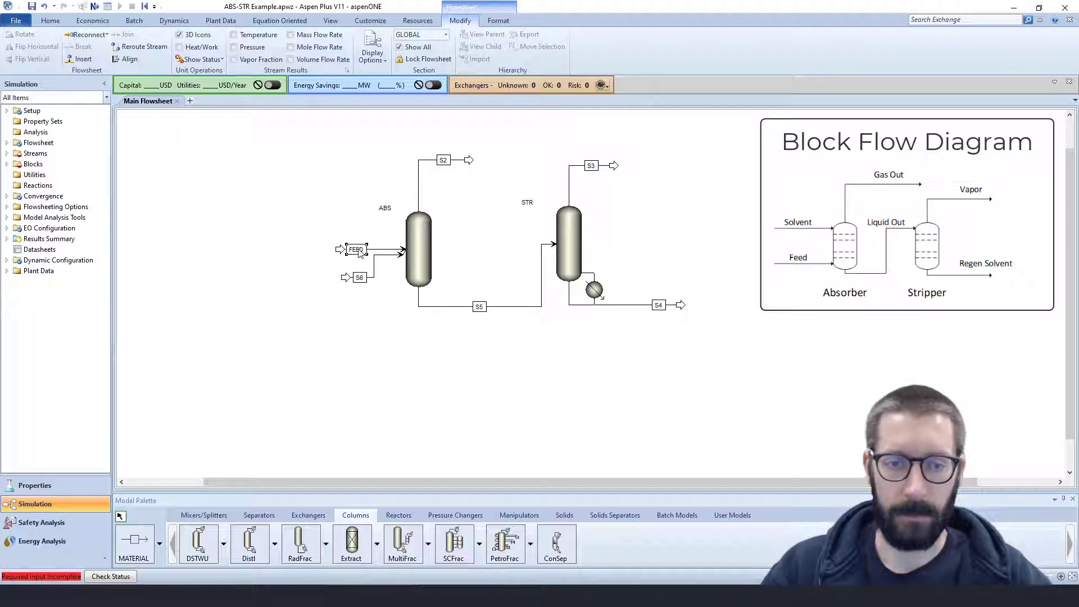
pyautogui.click(444, 161)
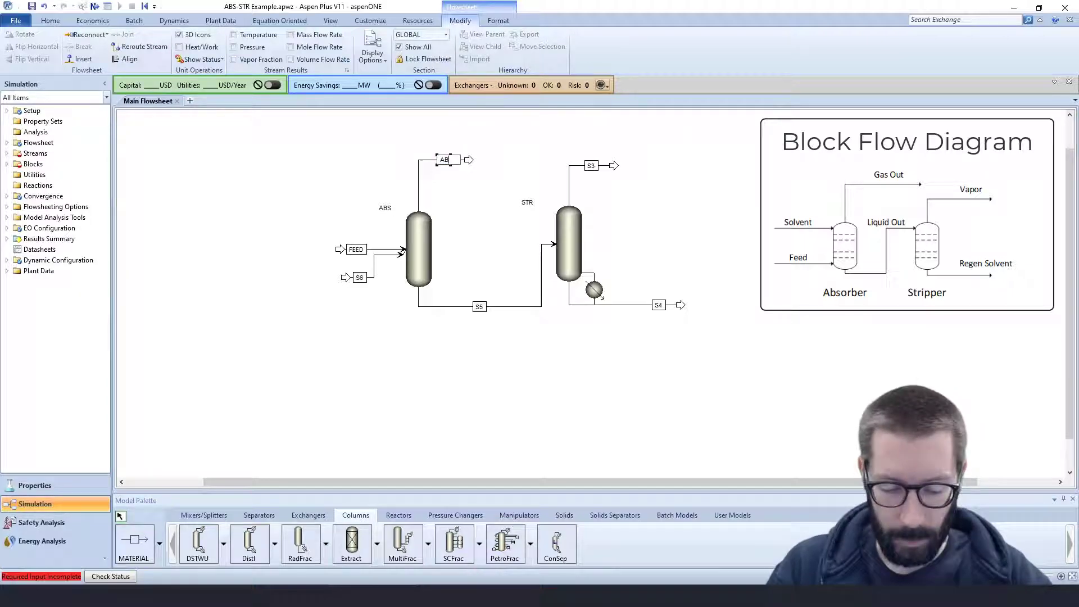
pyautogui.write('ABS-OUT')
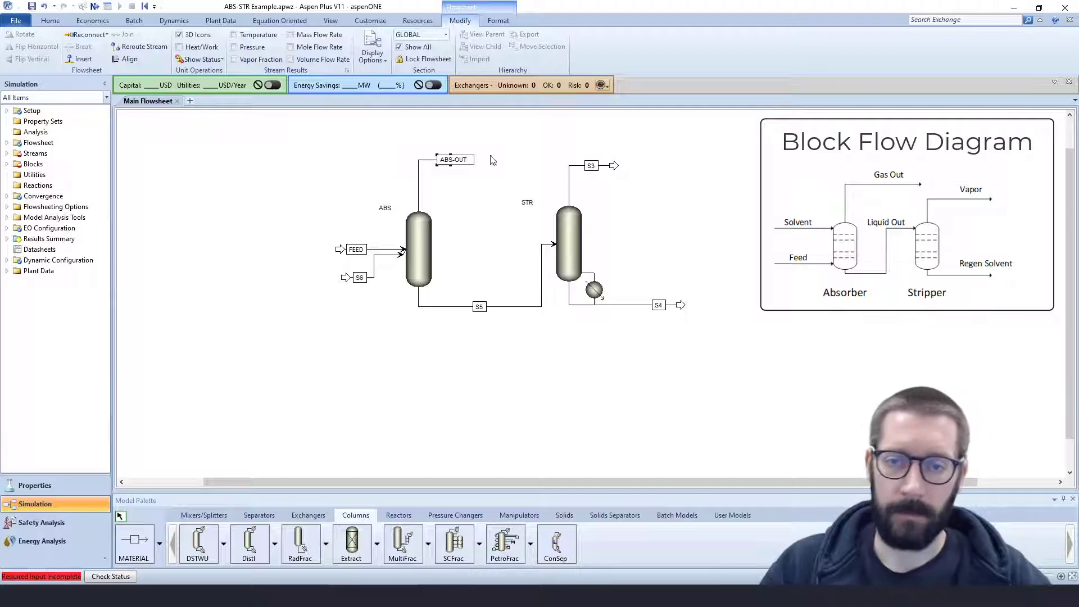
pyautogui.click(591, 165)
pyautogui.write('STR')
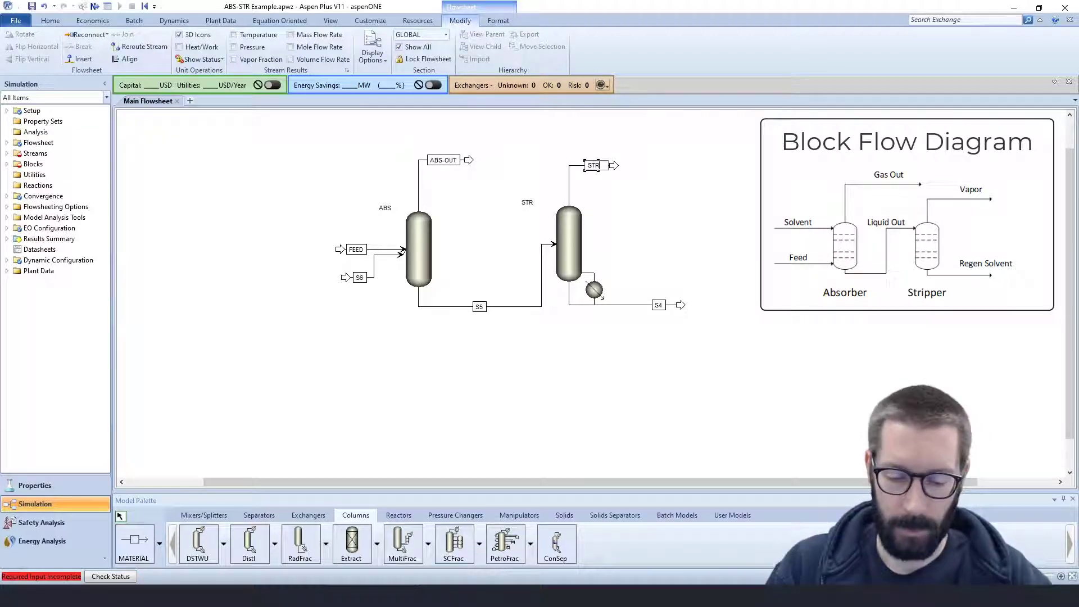
pyautogui.write('-OUT')
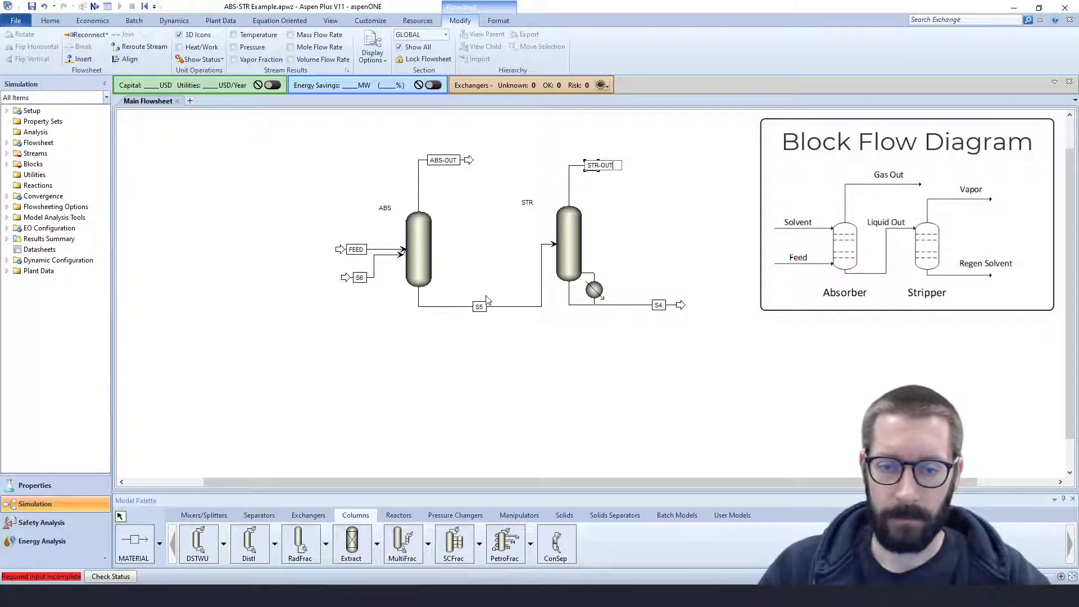
pyautogui.click(480, 306)
pyautogui.write('AB')
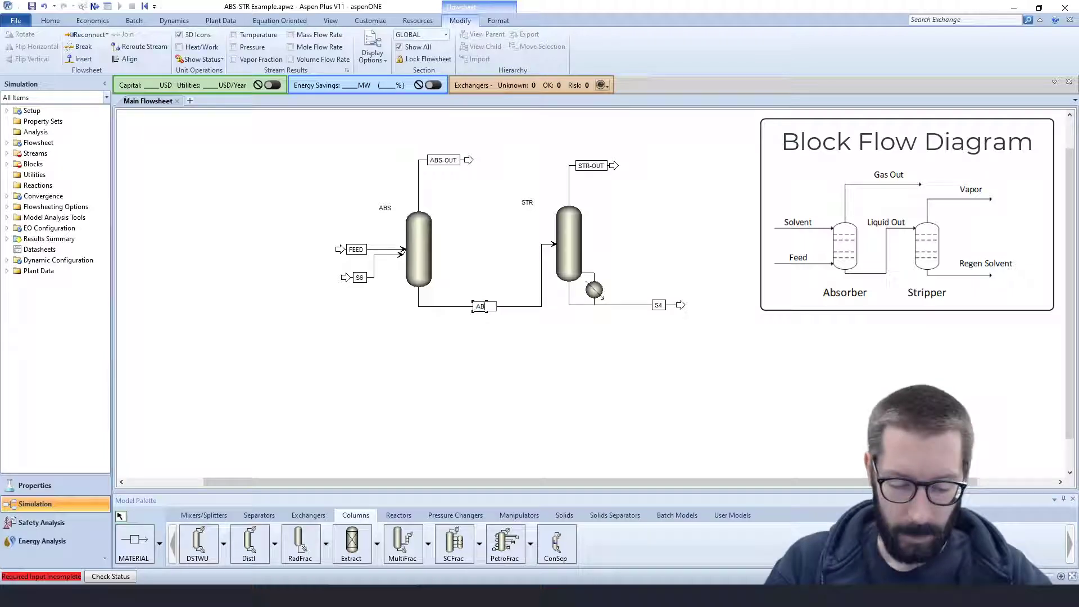
pyautogui.write('S-LIQ')
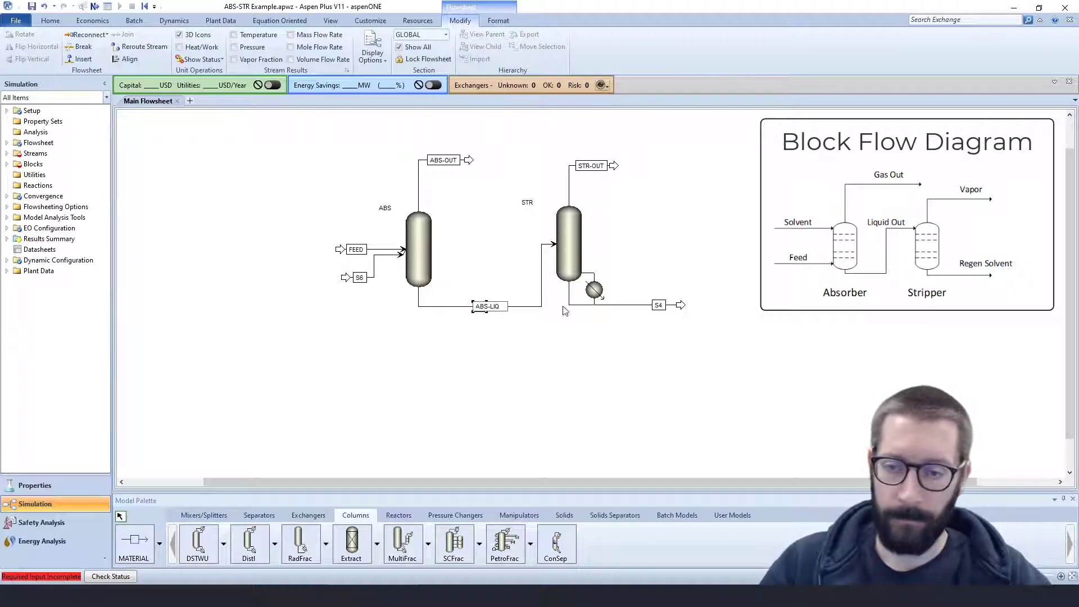
# Step: Rename S4 to ST-BOT and S6 to SOLVENT, and move the SOLVENT inlet left
pyautogui.click(658, 305)
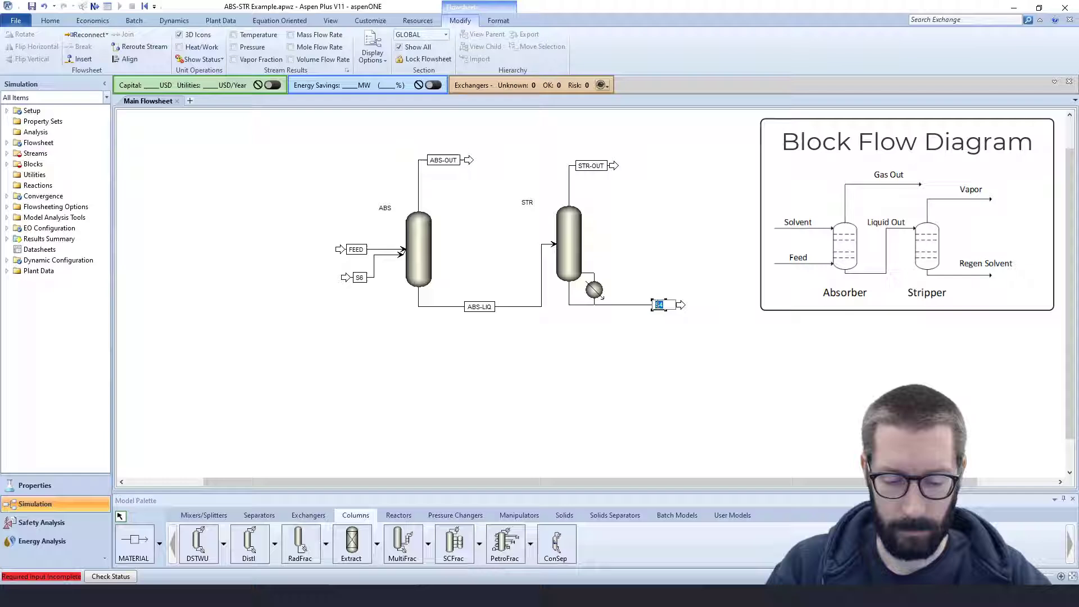
pyautogui.write('ST-B')
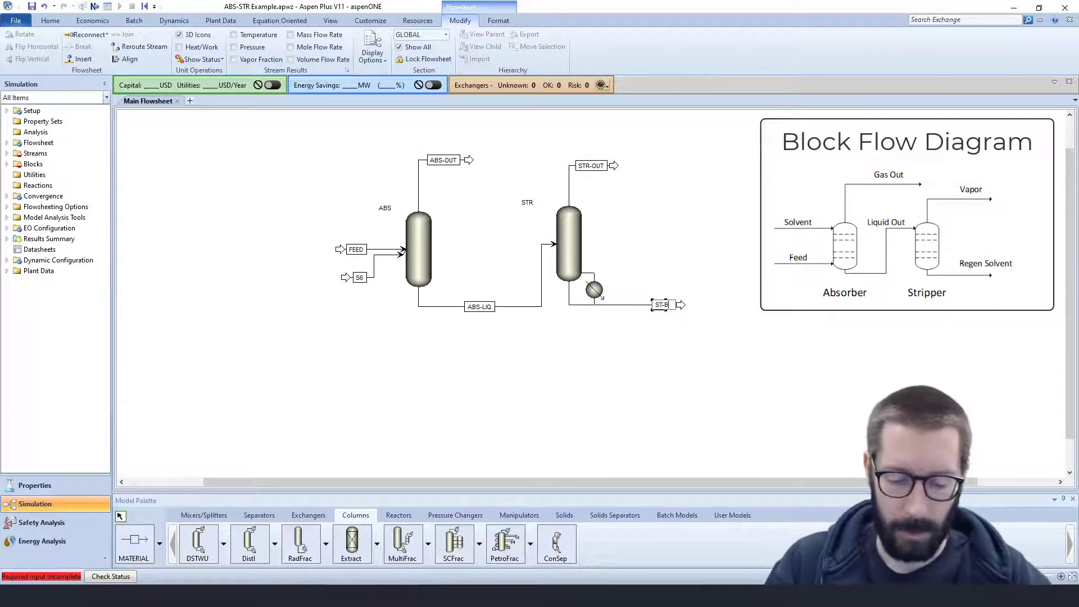
pyautogui.write('OT')
pyautogui.press('Return')
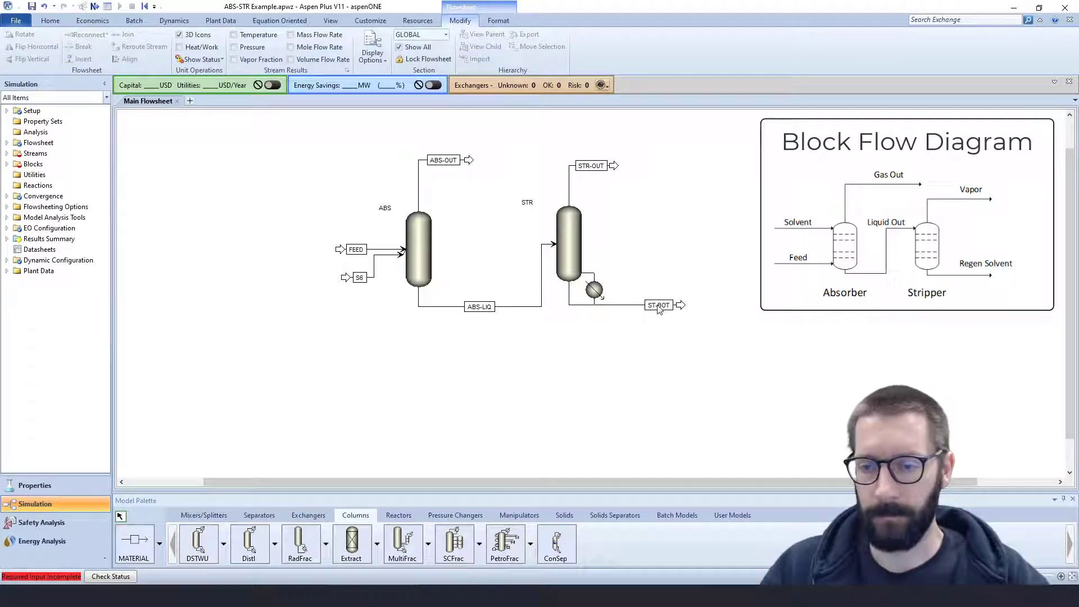
pyautogui.click(360, 278)
pyautogui.write('SOLVENT')
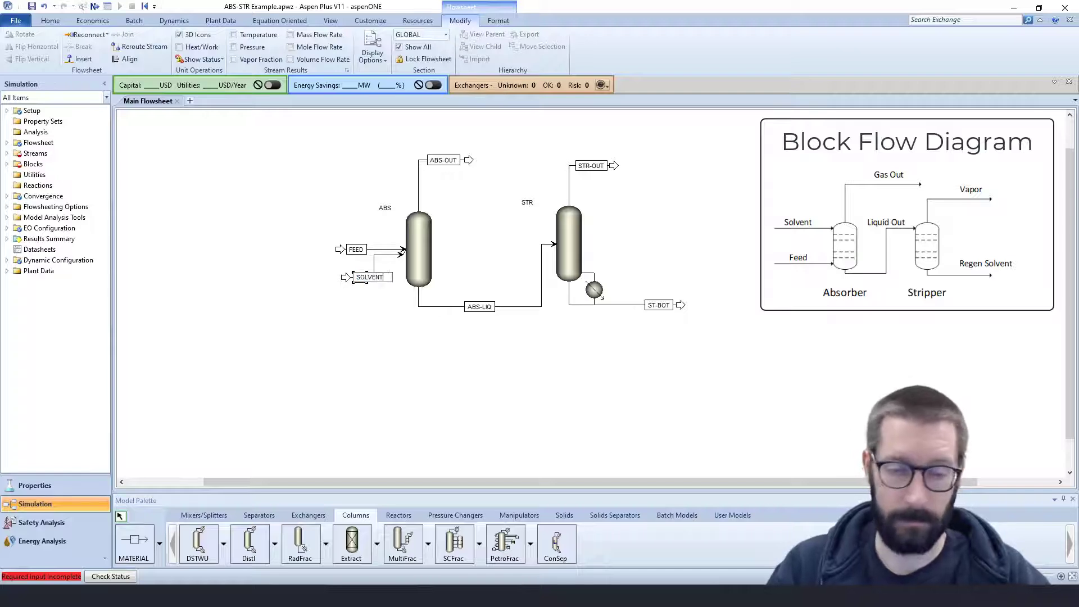
pyautogui.press('Return')
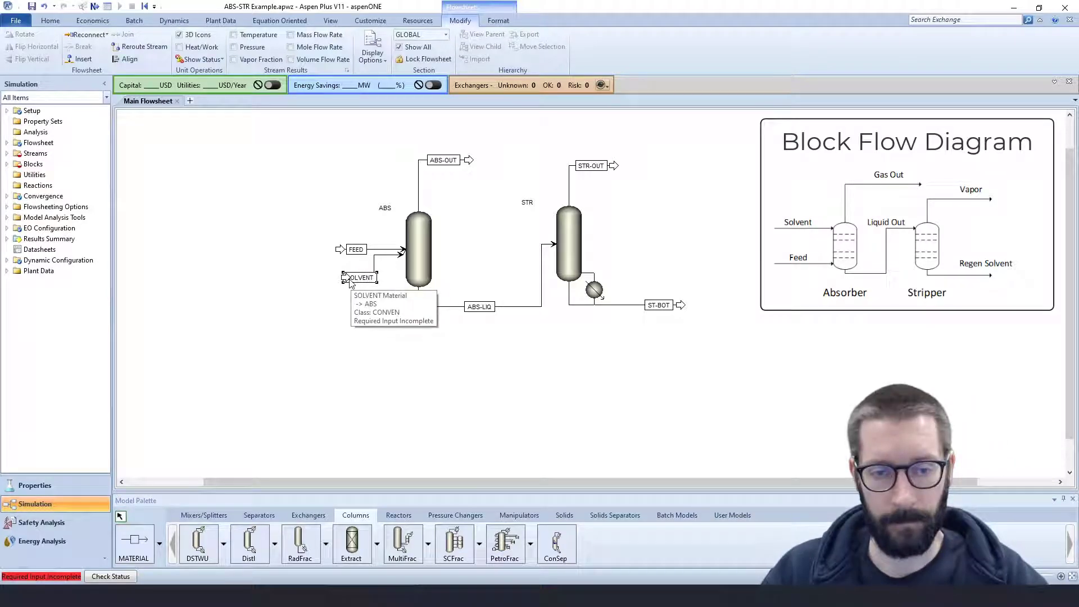
pyautogui.moveTo(361, 279); pyautogui.dragTo(307, 232)
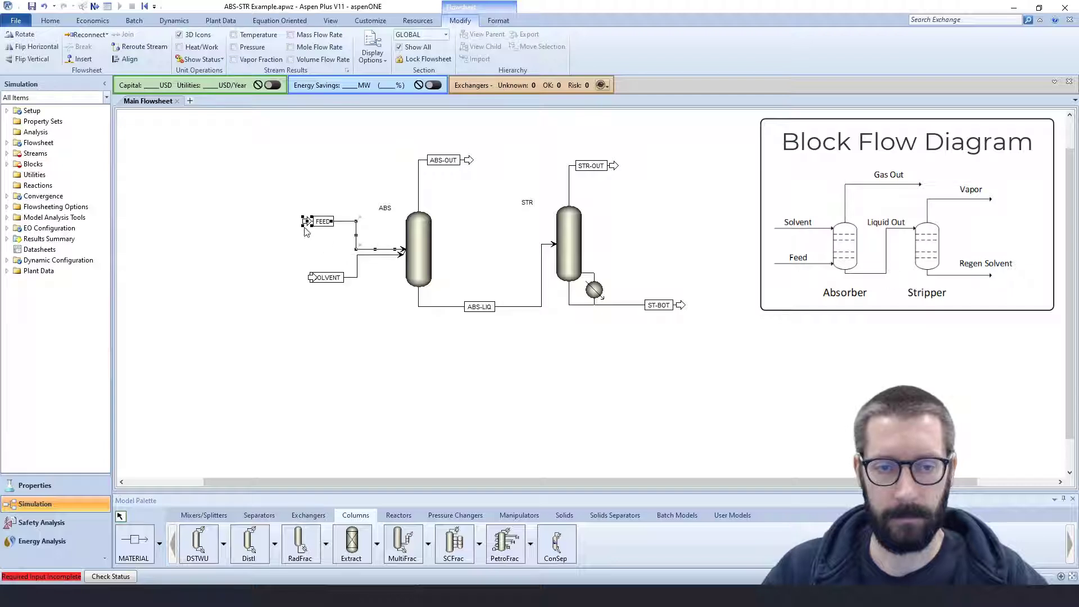
pyautogui.click(313, 279)
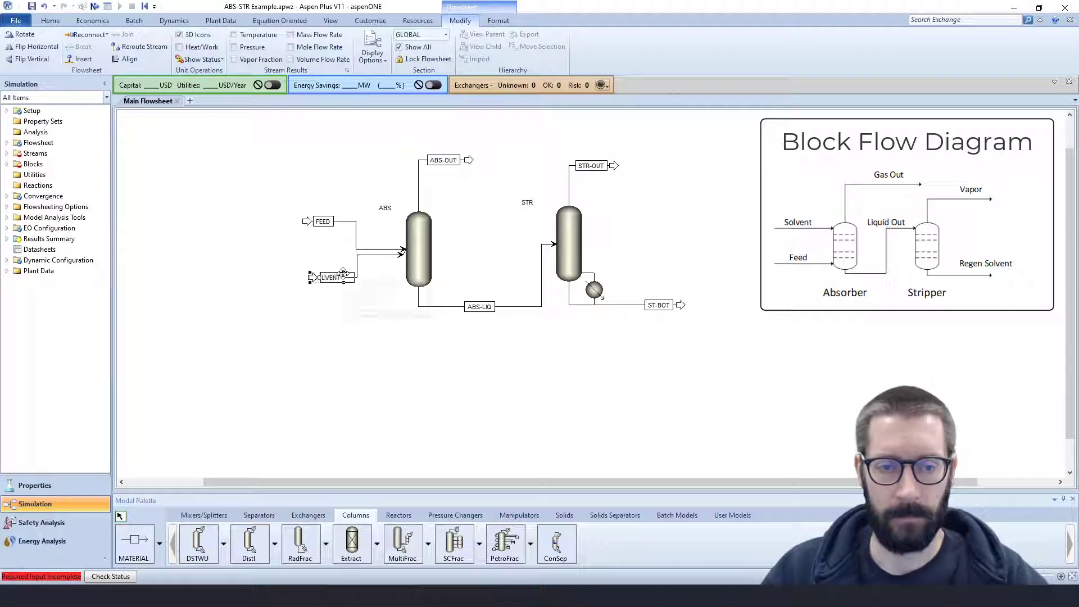
# Step: Open the FEED stream and enter 32 C, 510 kPa and 1500 kmol/hr total flow
pyautogui.click(385, 313)
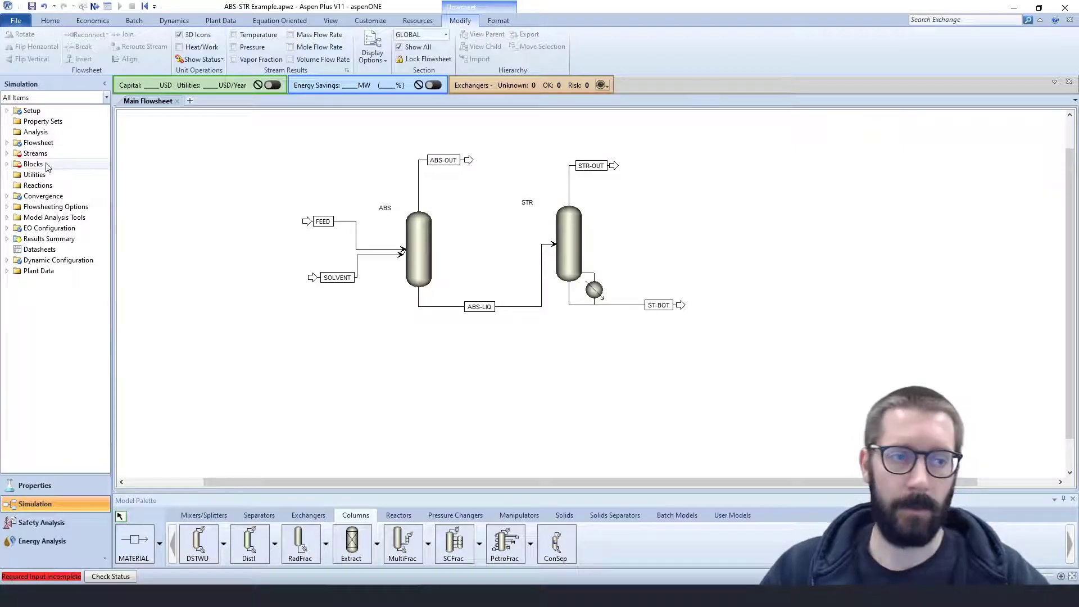
pyautogui.click(7, 154)
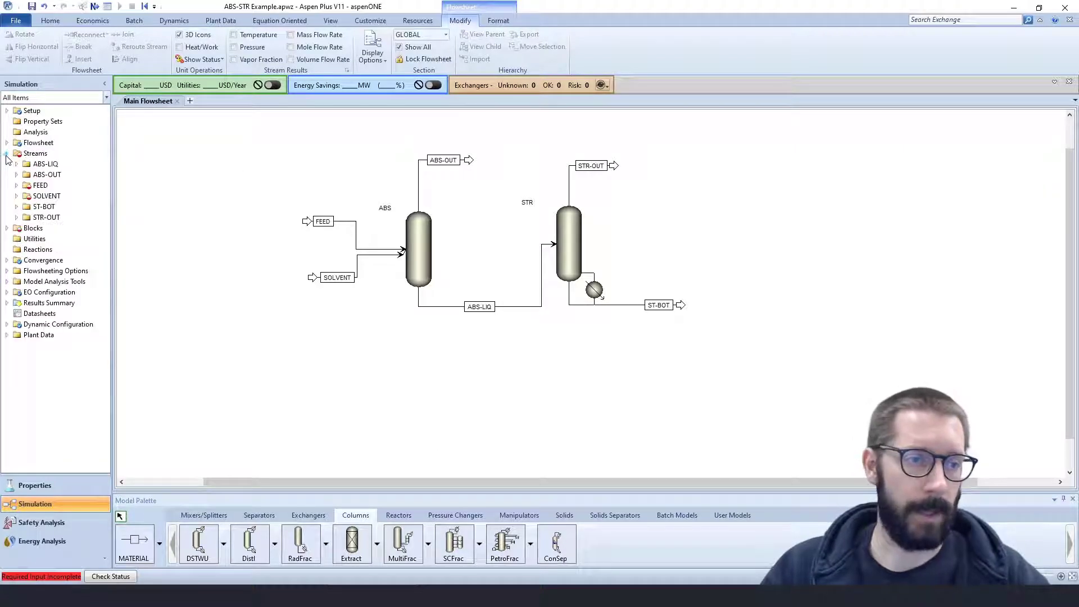
pyautogui.doubleClick(25, 185)
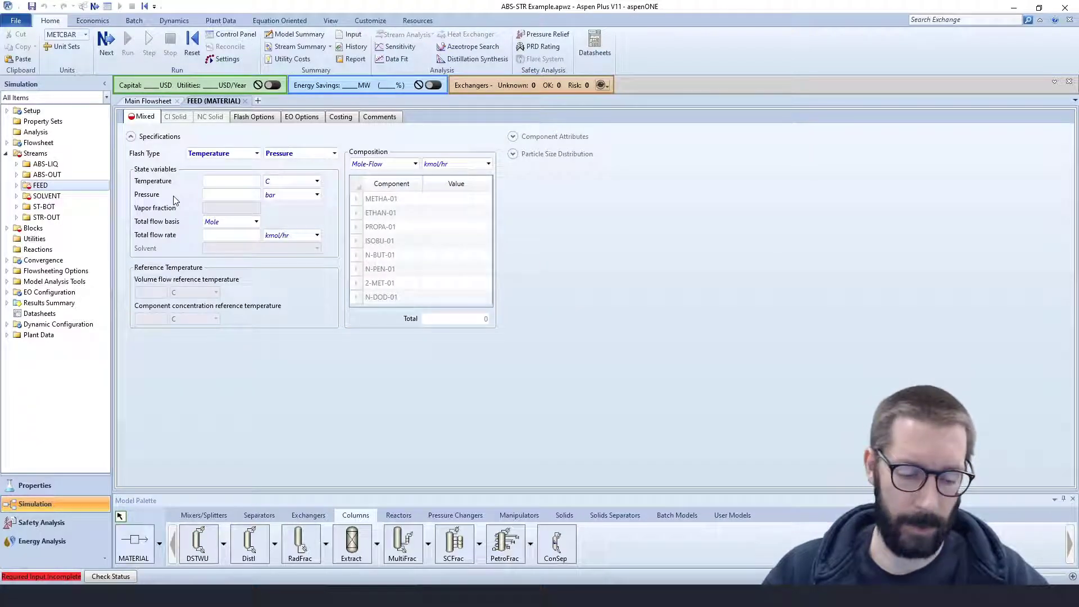
pyautogui.click(219, 181)
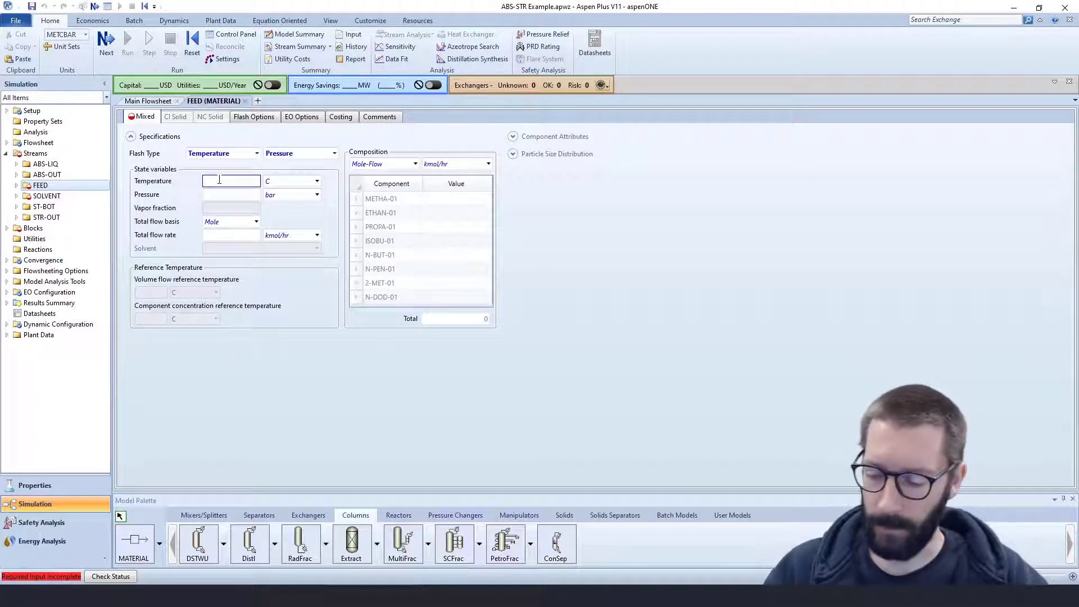
pyautogui.write('32')
pyautogui.click(254, 195)
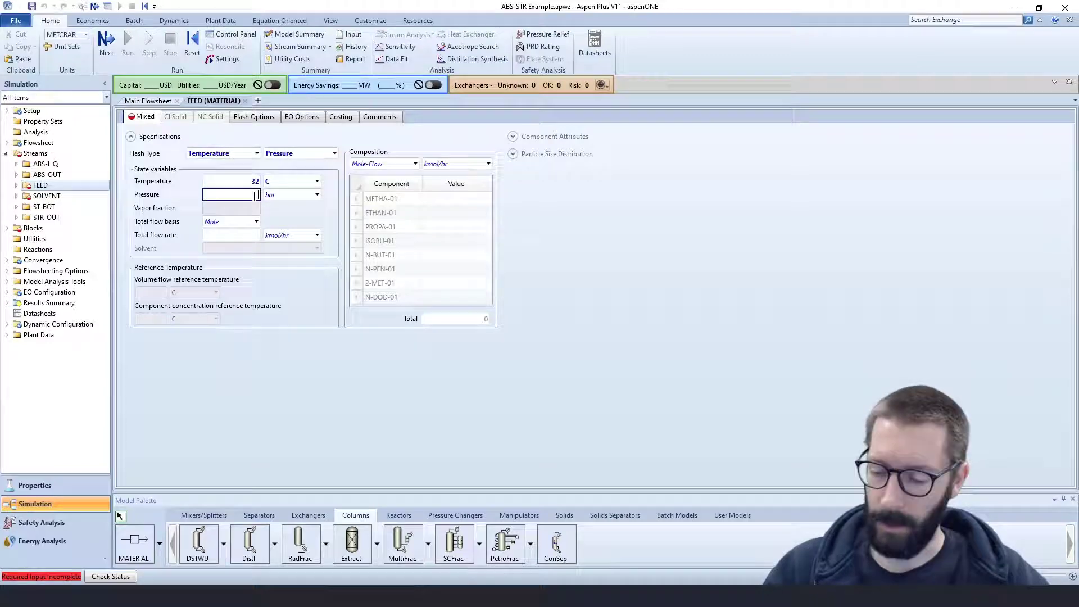
pyautogui.click(317, 194)
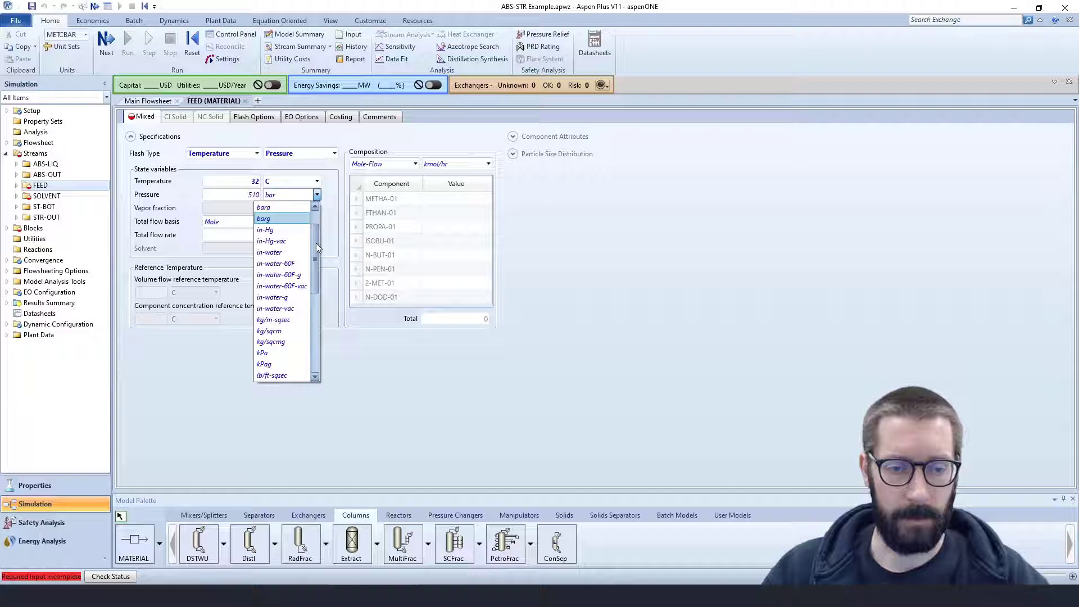
pyautogui.click(276, 352)
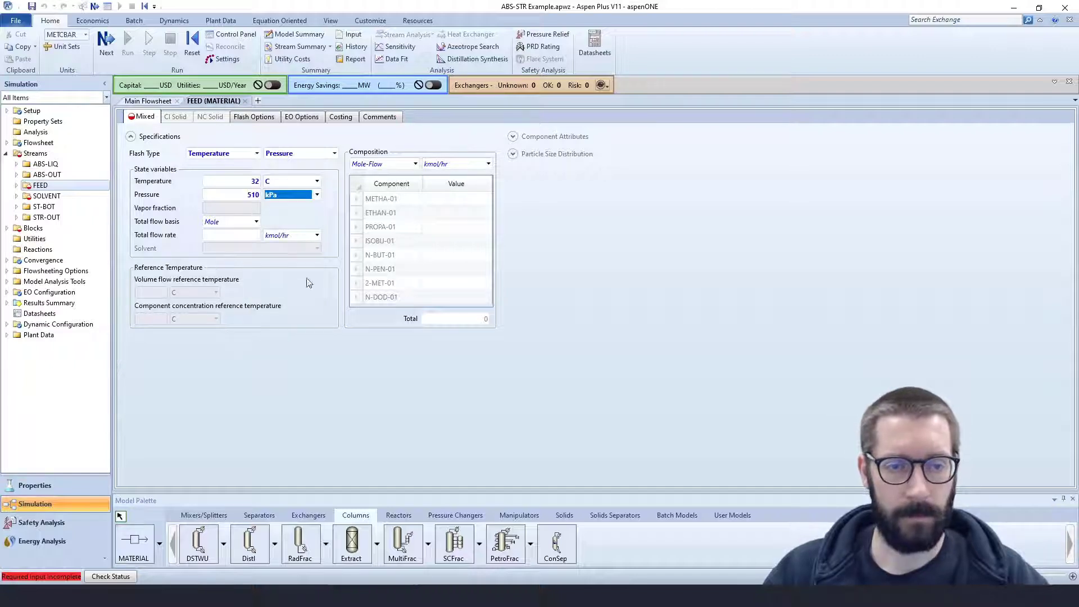
pyautogui.click(234, 235)
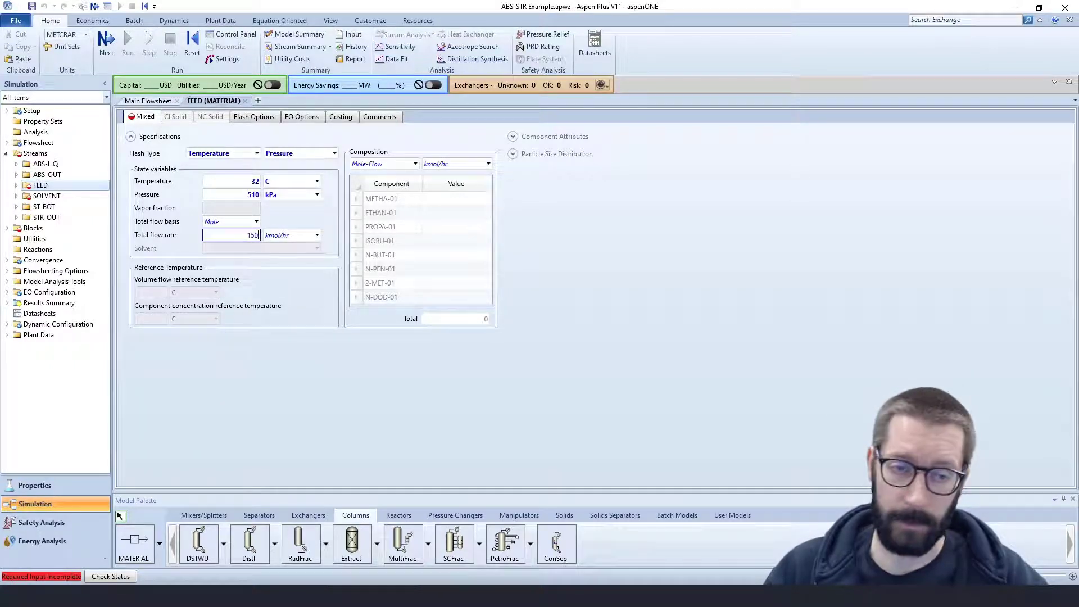
pyautogui.click(413, 164)
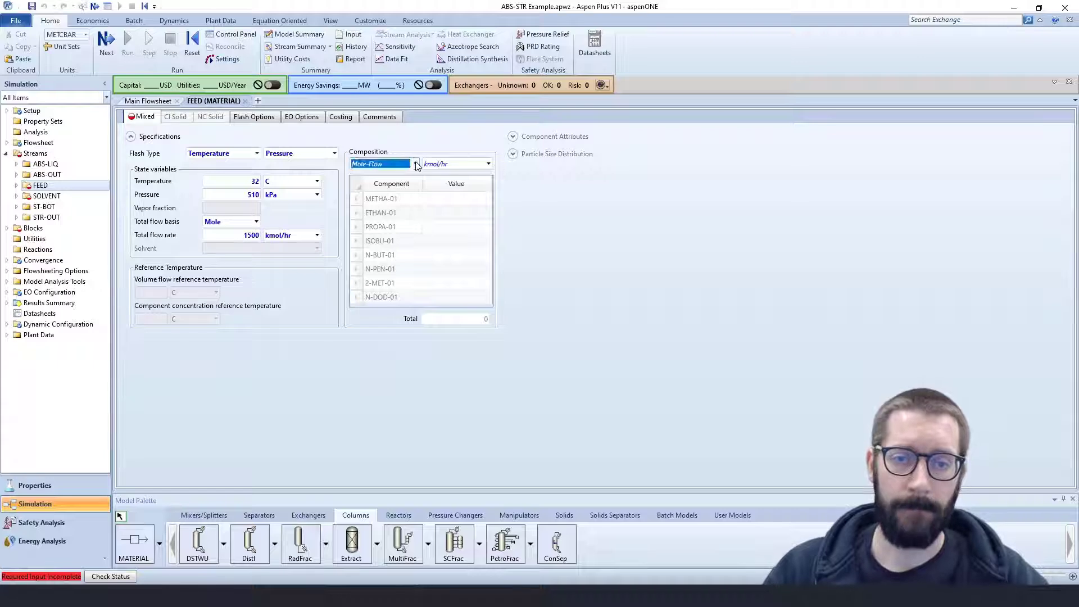
# Step: Set FEED to Mole-Frac: METHA-01 0.83, ETHAN-01 0.084, PROPA-01 0.048, ISOBU-01 0.009
pyautogui.click(400, 221)
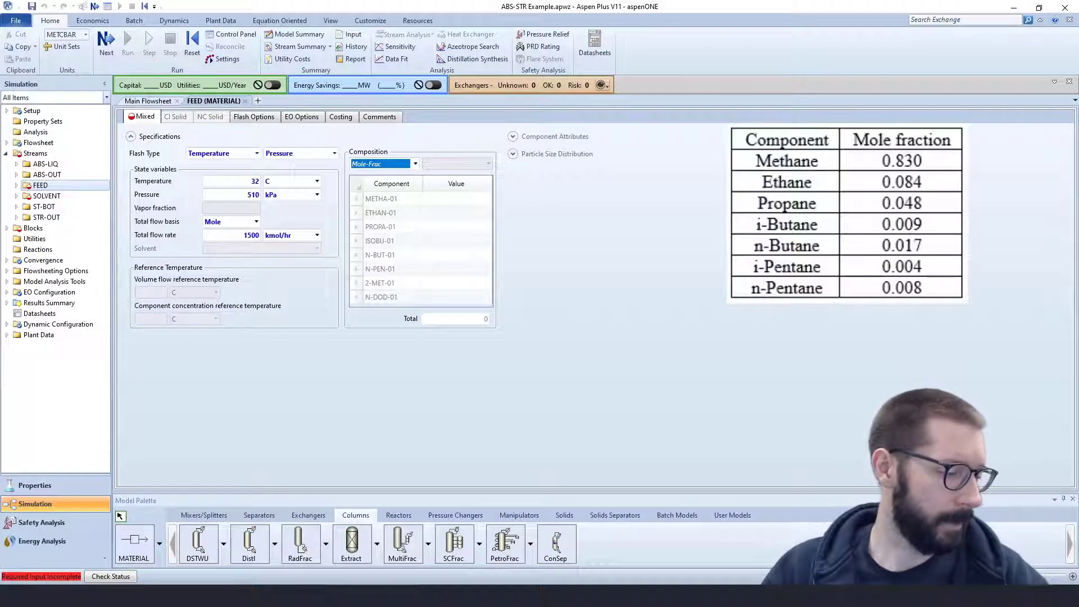
pyautogui.click(459, 203)
pyautogui.write('.8')
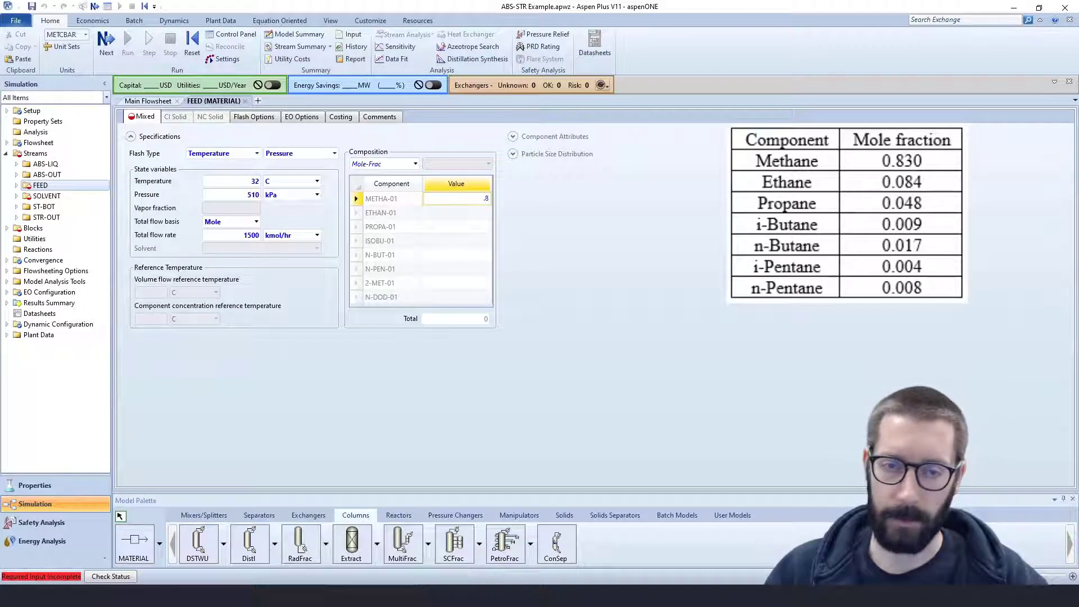
pyautogui.write('3')
pyautogui.press('Return')
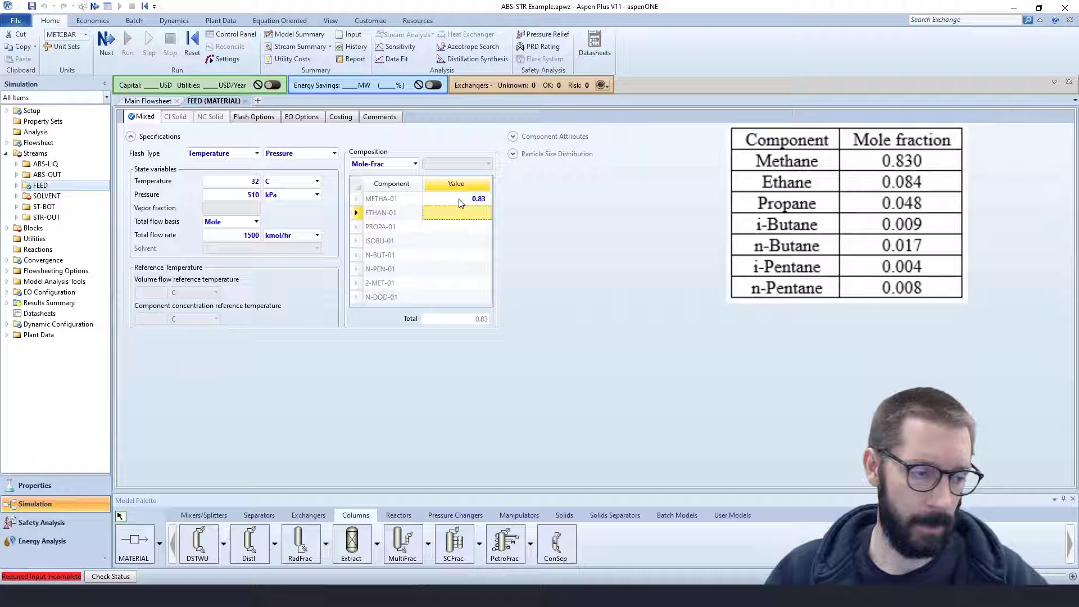
pyautogui.write('.084')
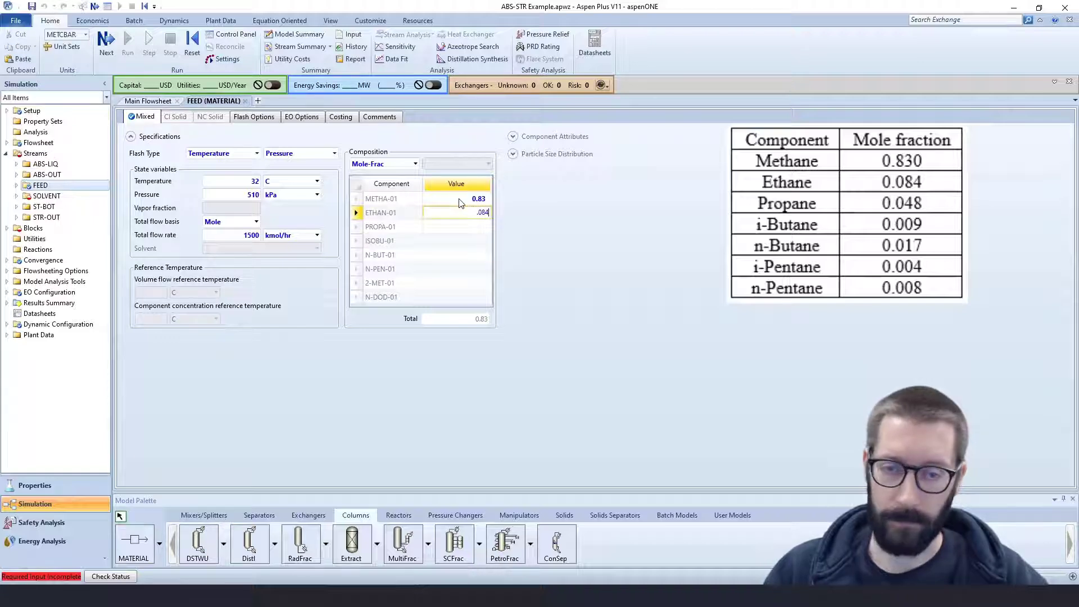
pyautogui.press('Return')
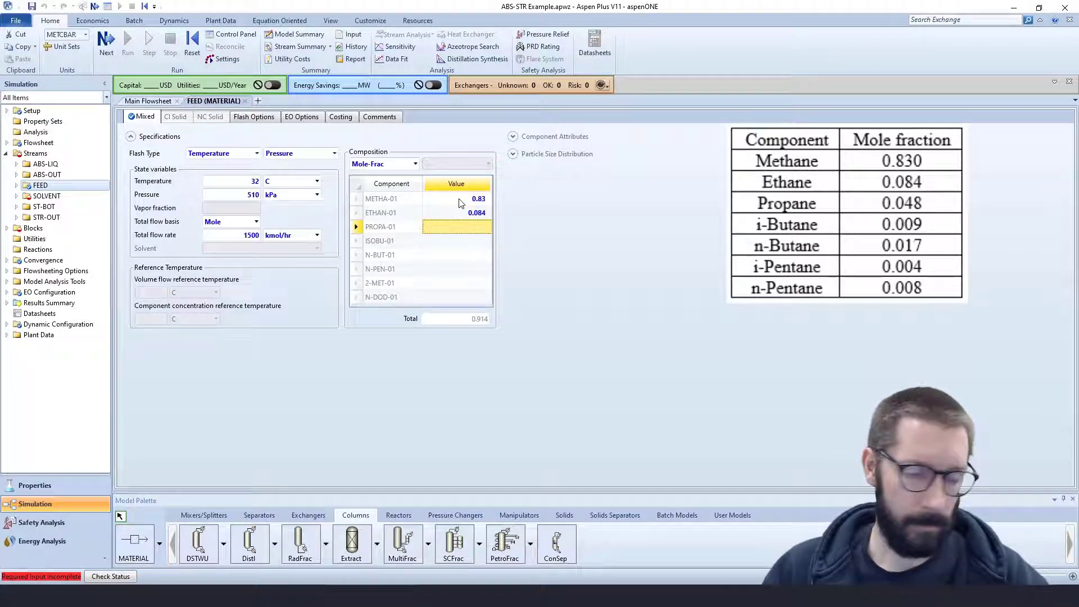
pyautogui.write('.048')
pyautogui.press('Return')
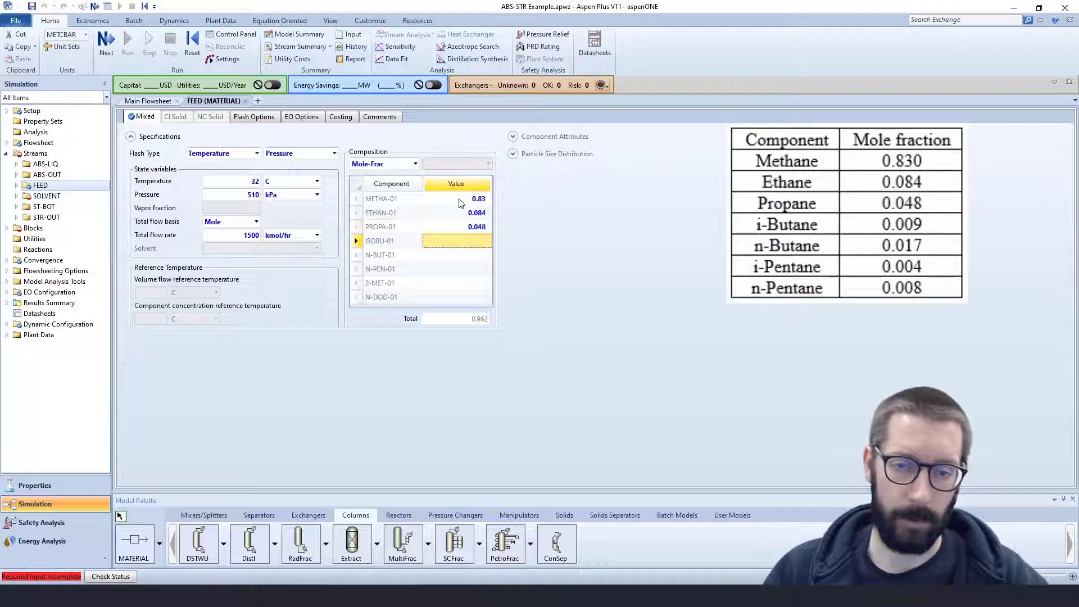
pyautogui.write('.0')
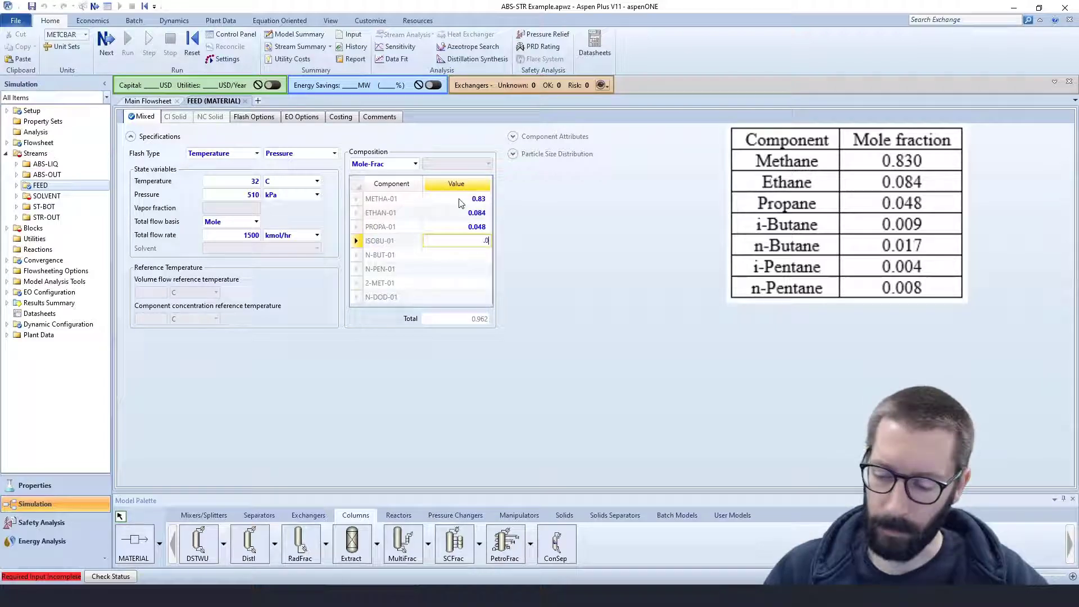
pyautogui.write('09')
pyautogui.press('Return')
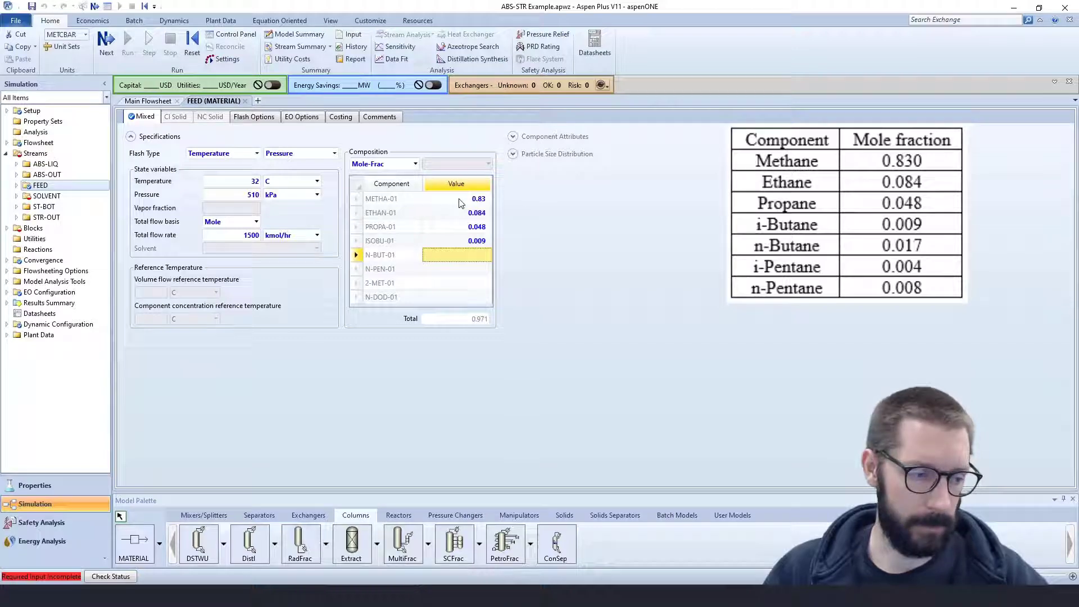
# Step: Enter N-BUT-01 0.017, N-PEN-01 0.008, 2-MET-01 0.004, then open the SOLVENT stream
pyautogui.write('.01')
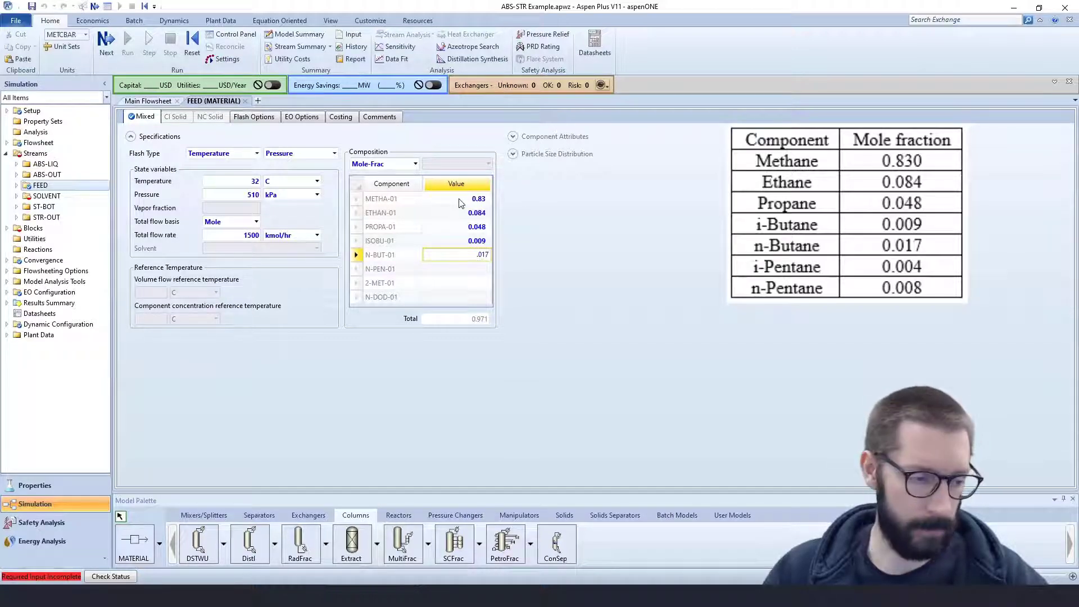
pyautogui.write('7')
pyautogui.press('Return')
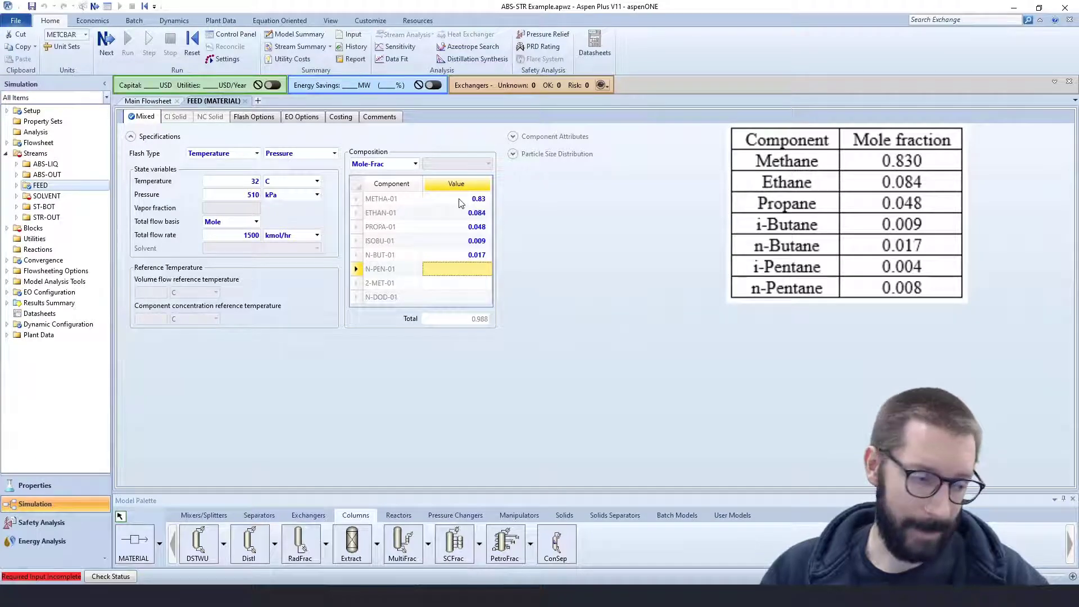
pyautogui.write('.008')
pyautogui.press('Return')
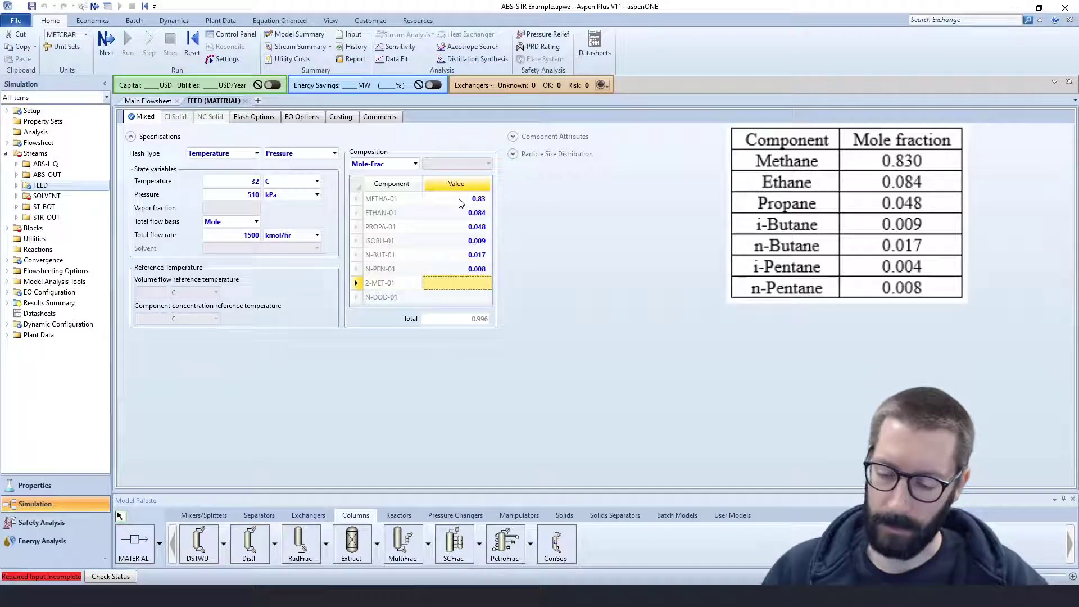
pyautogui.write('.004')
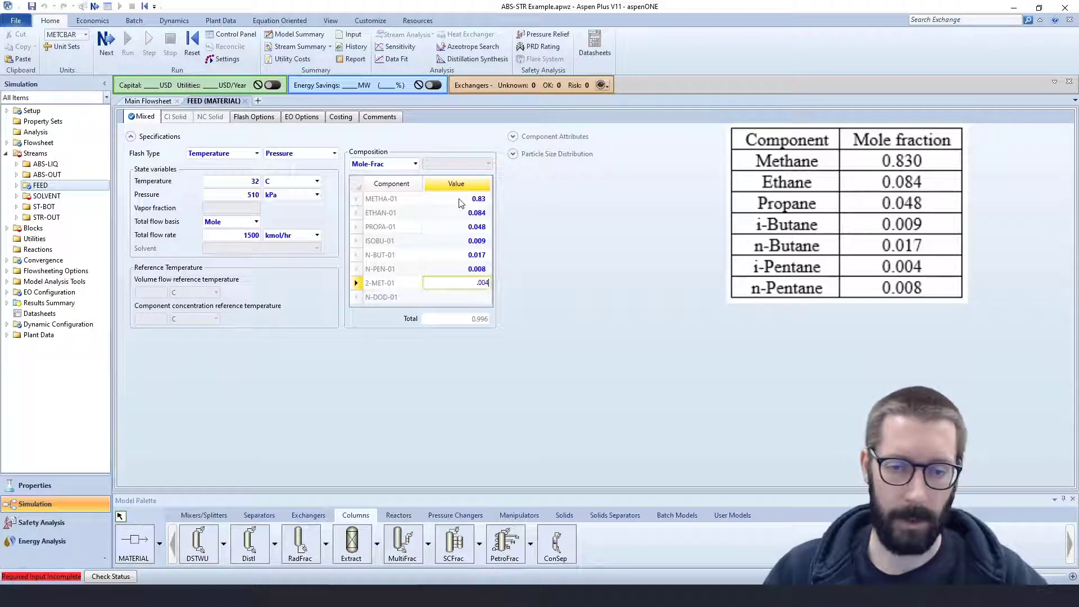
pyautogui.press('Return')
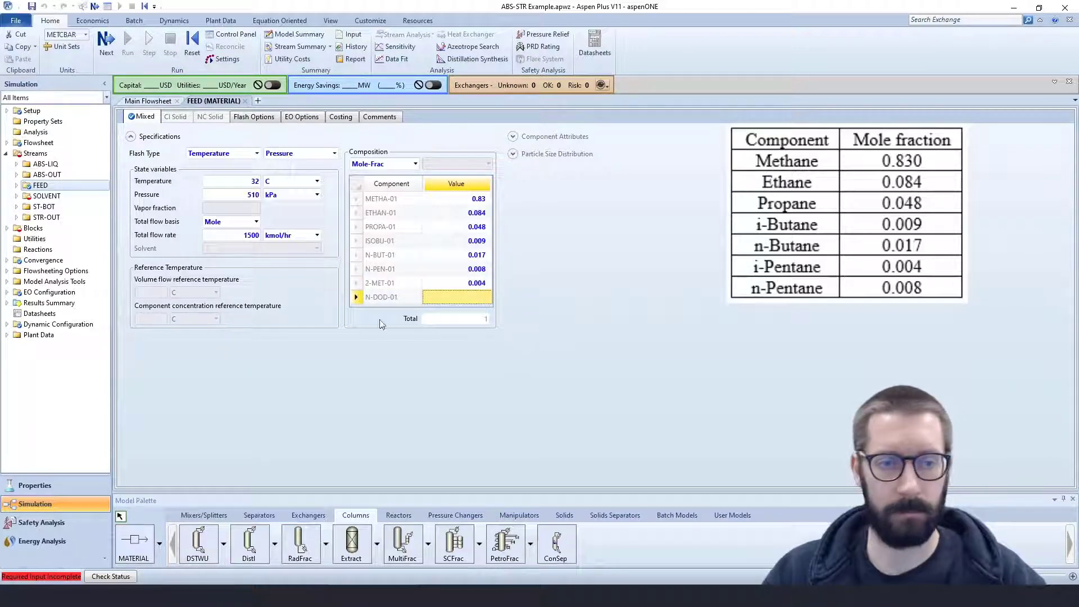
pyautogui.click(50, 196)
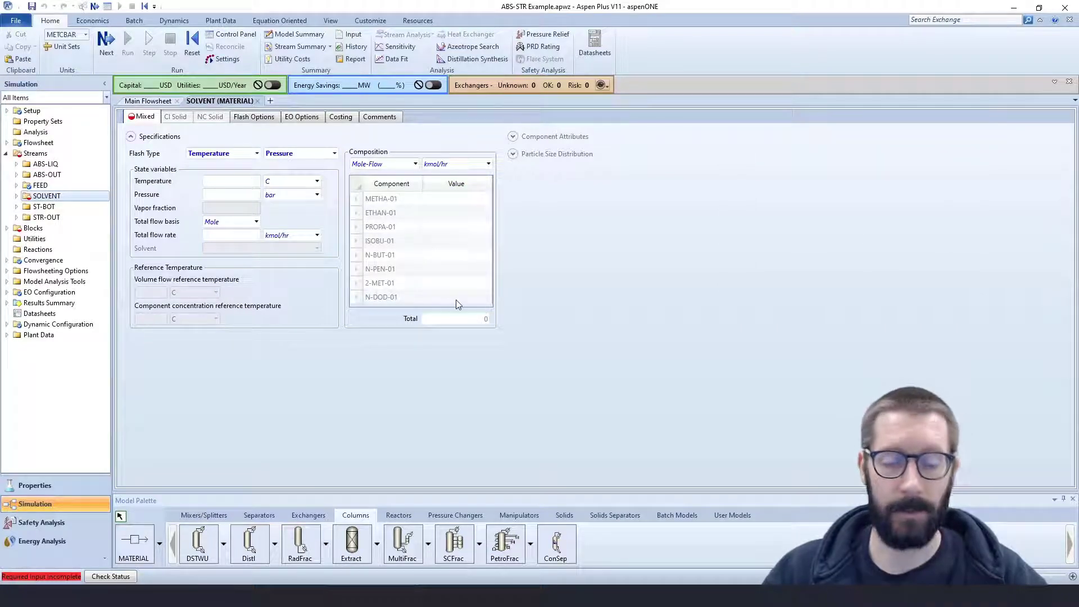
# Step: Enter N-DOD-01 = 1 as the SOLVENT composition on a Mole-Frac basis
pyautogui.click(458, 298)
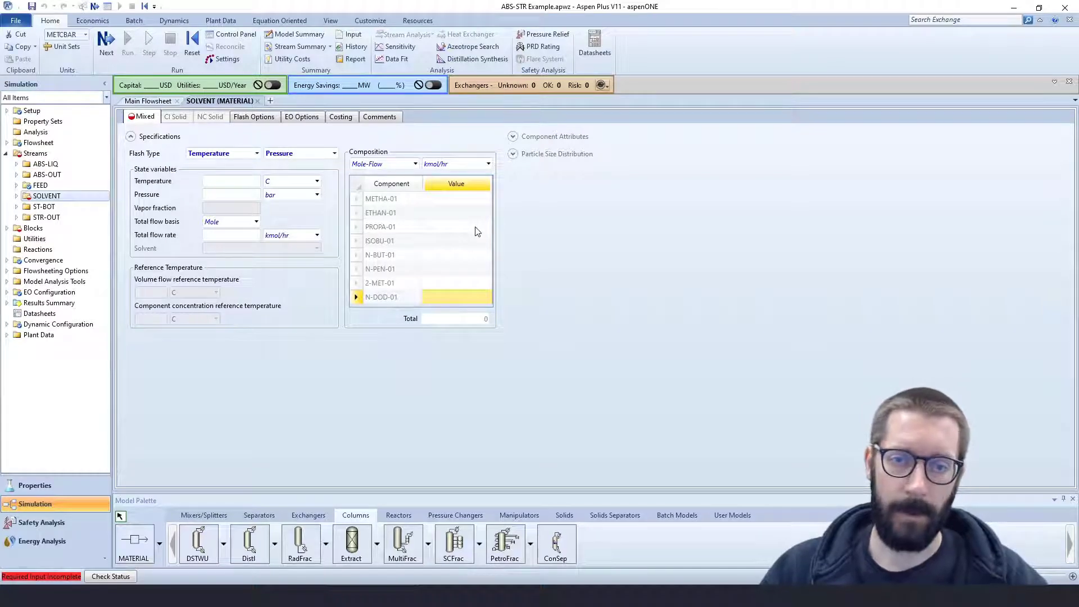
pyautogui.write('1')
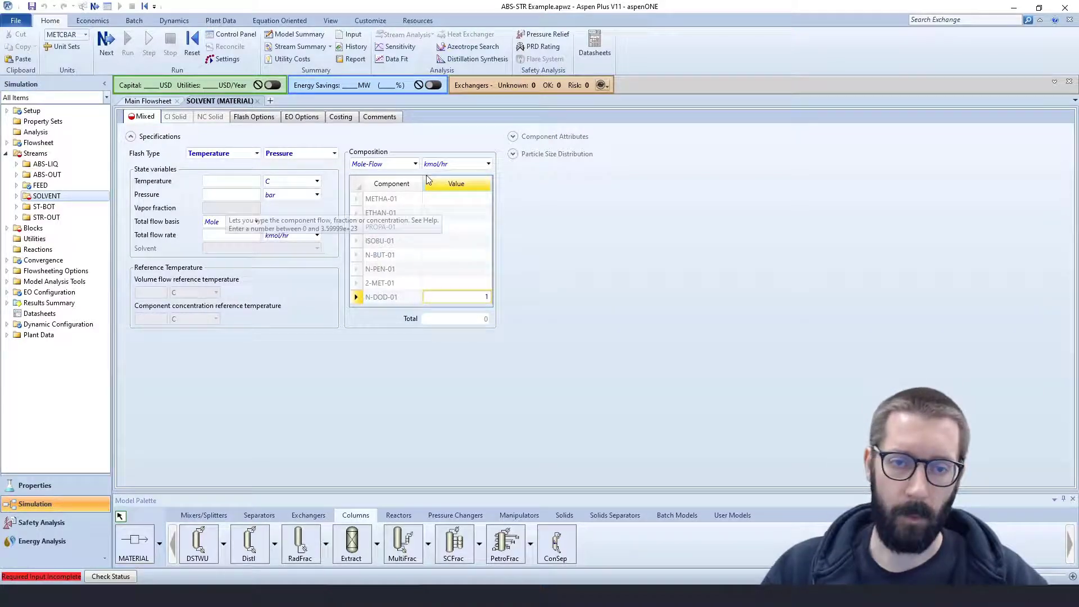
pyautogui.click(415, 164)
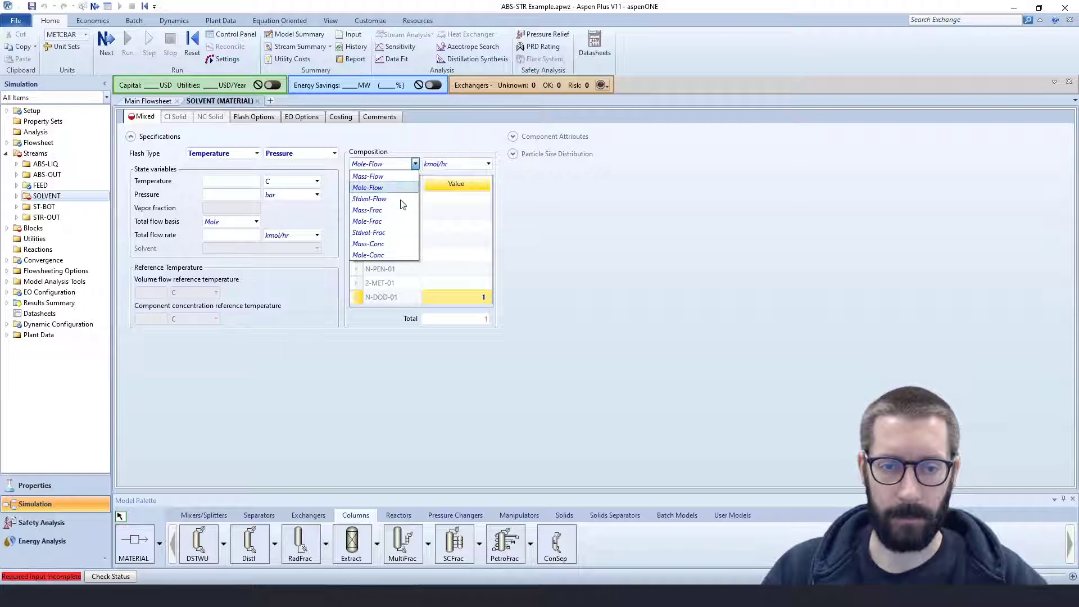
pyautogui.click(394, 221)
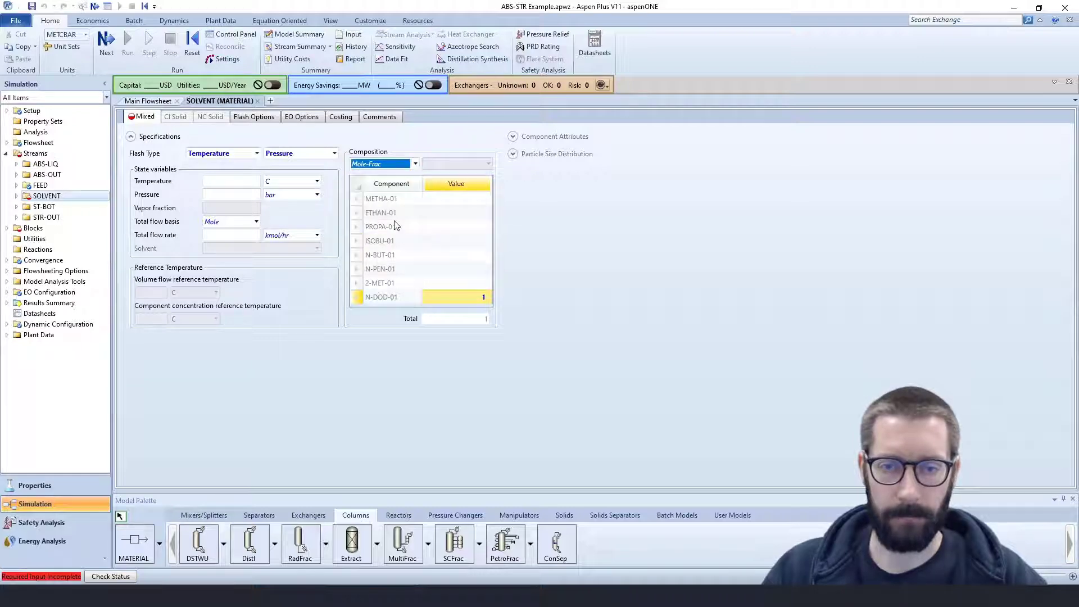
# Step: Set SOLVENT total flow 3000 kmol/hr, temperature 32 C and pressure 510 kPa
pyautogui.click(252, 235)
pyautogui.write('3000')
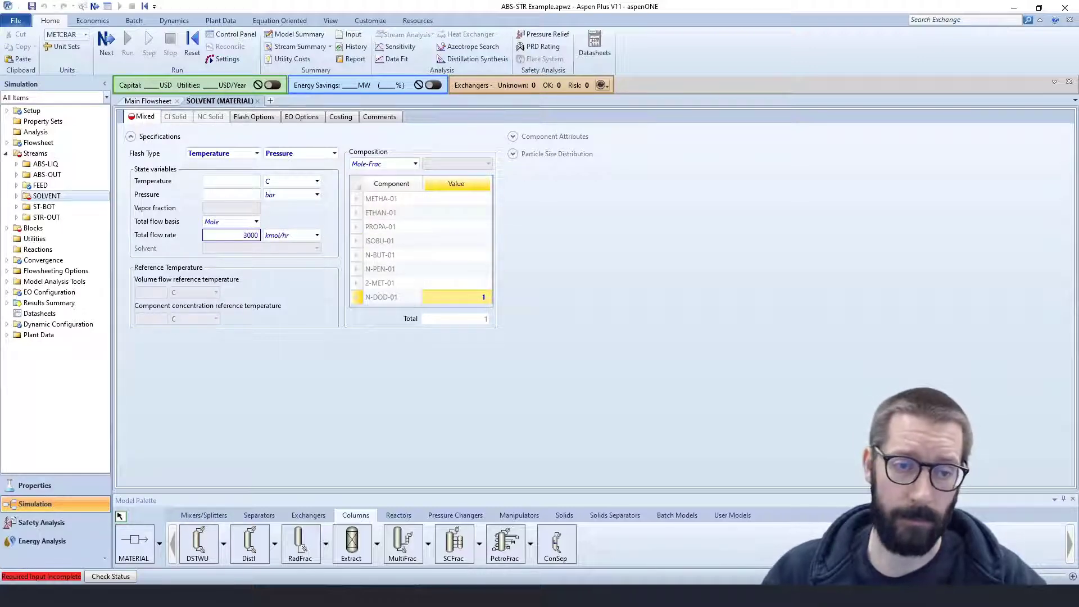
pyautogui.click(251, 181)
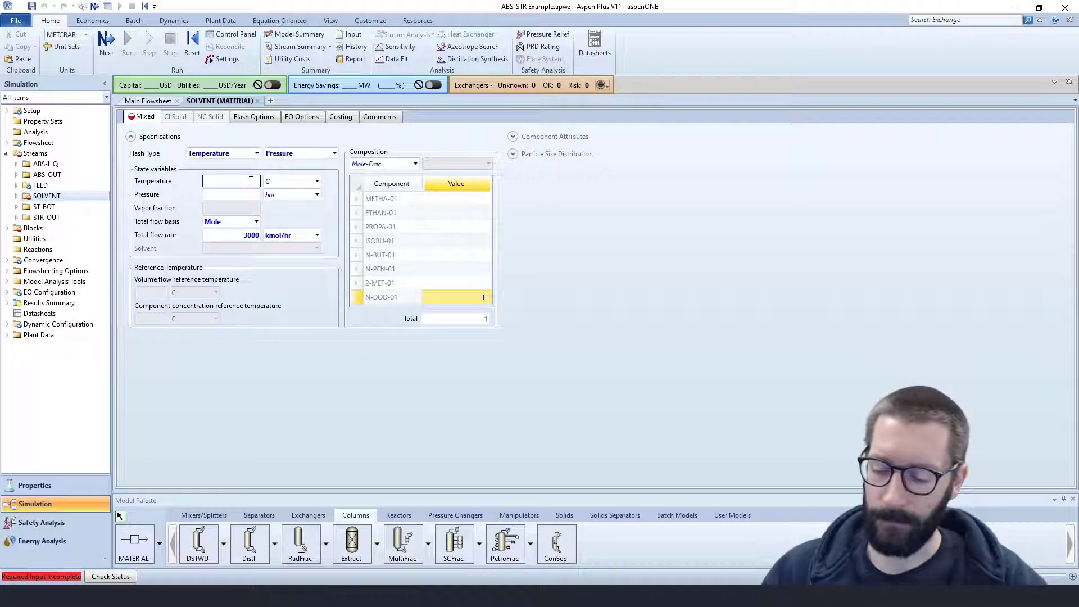
pyautogui.click(251, 195)
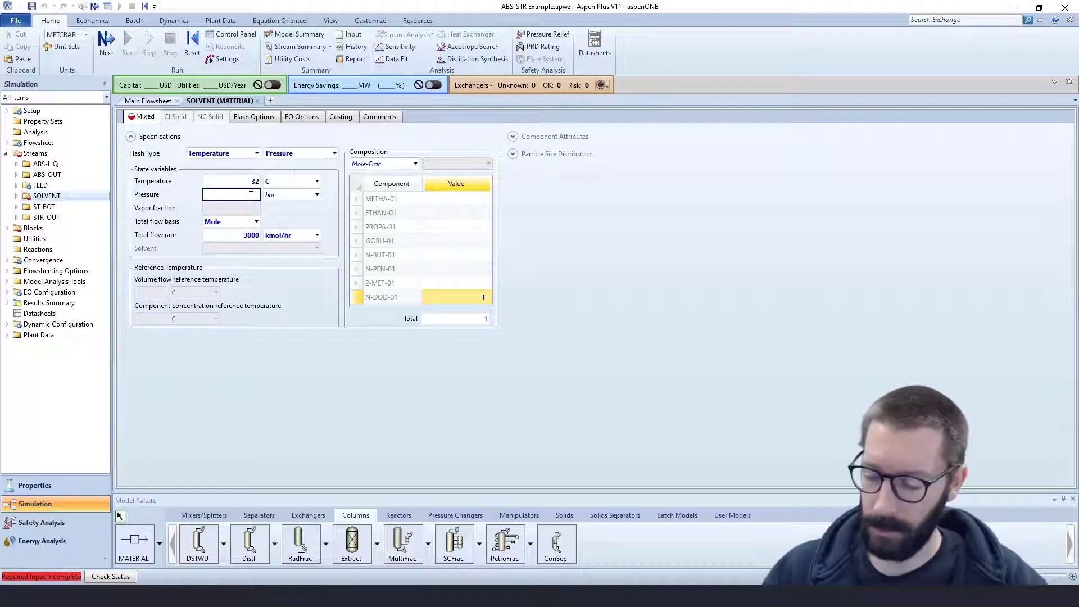
pyautogui.click(317, 195)
pyautogui.scroll(-5, 281, 293)
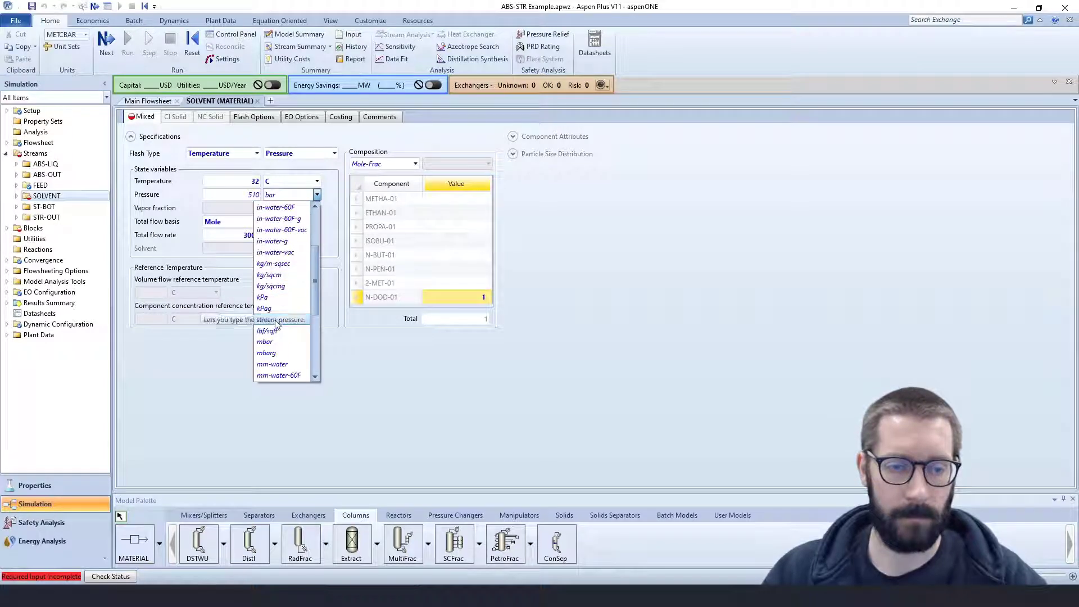
pyautogui.click(262, 297)
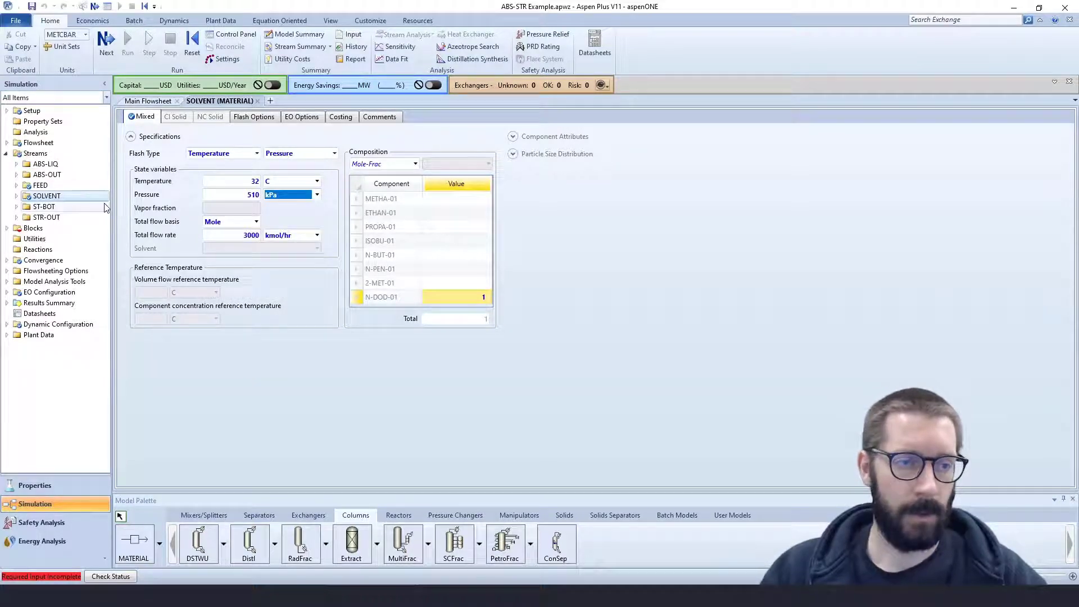
pyautogui.click(5, 154)
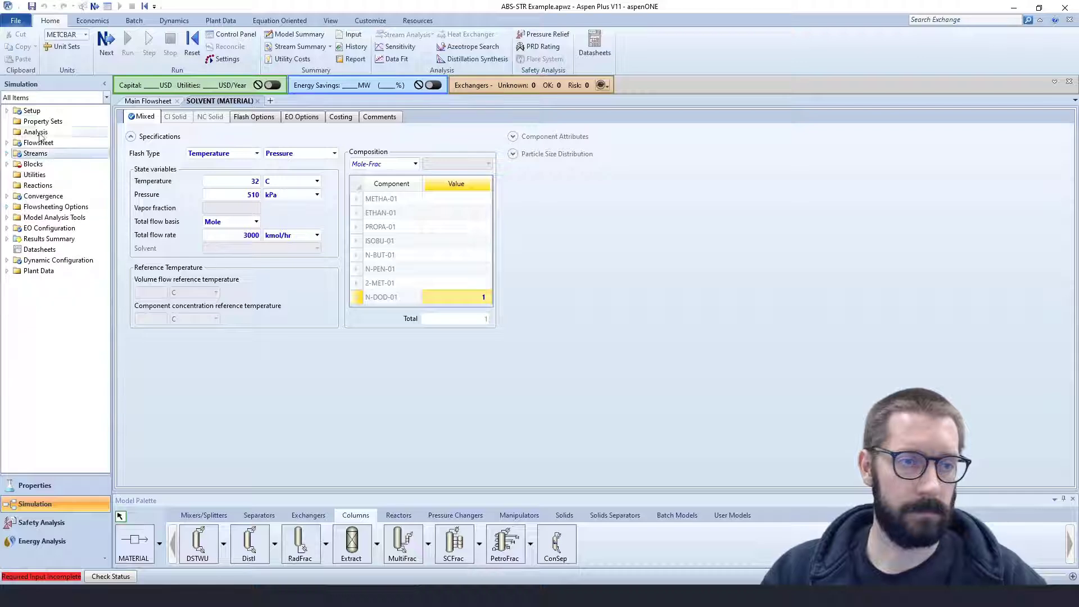
pyautogui.click(148, 100)
# Step: Set the ABS column to no condenser, Kettle reboiler and Equilibrium calculation type
pyautogui.doubleClick(419, 250)
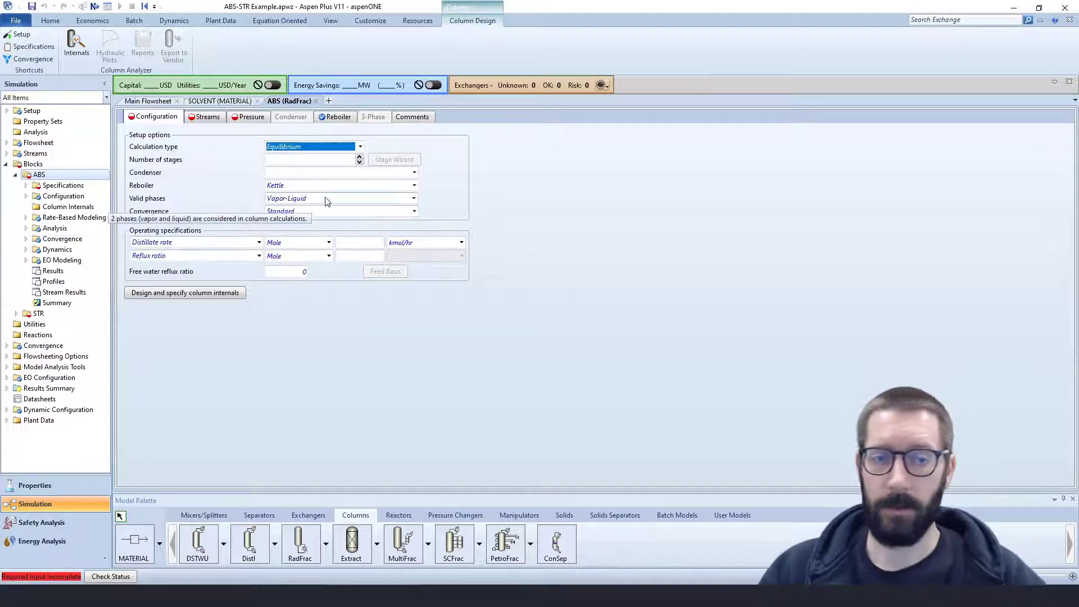
pyautogui.click(415, 174)
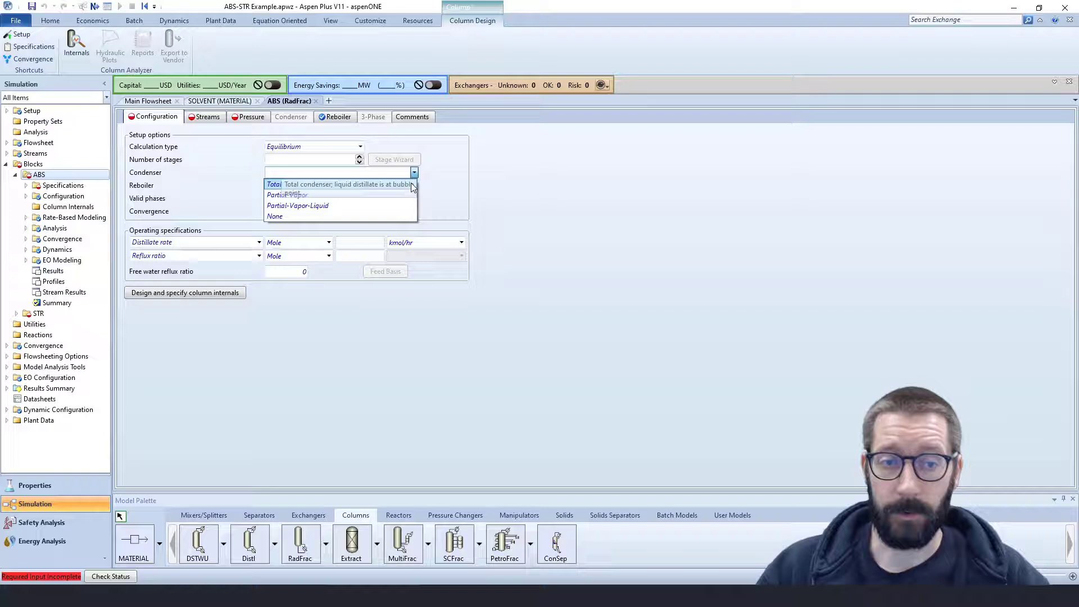
pyautogui.click(355, 217)
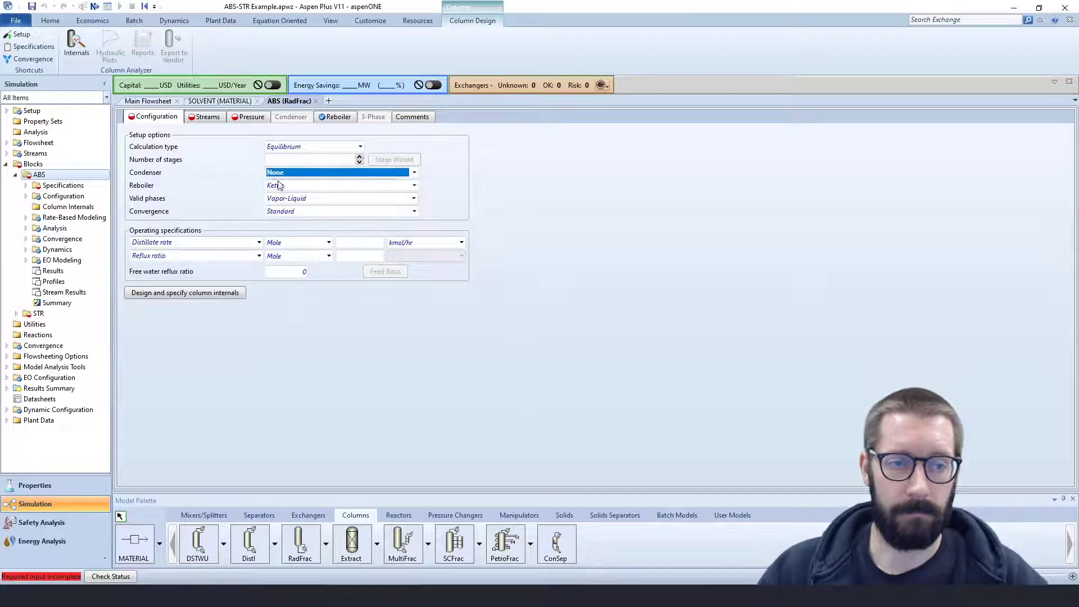
pyautogui.click(415, 186)
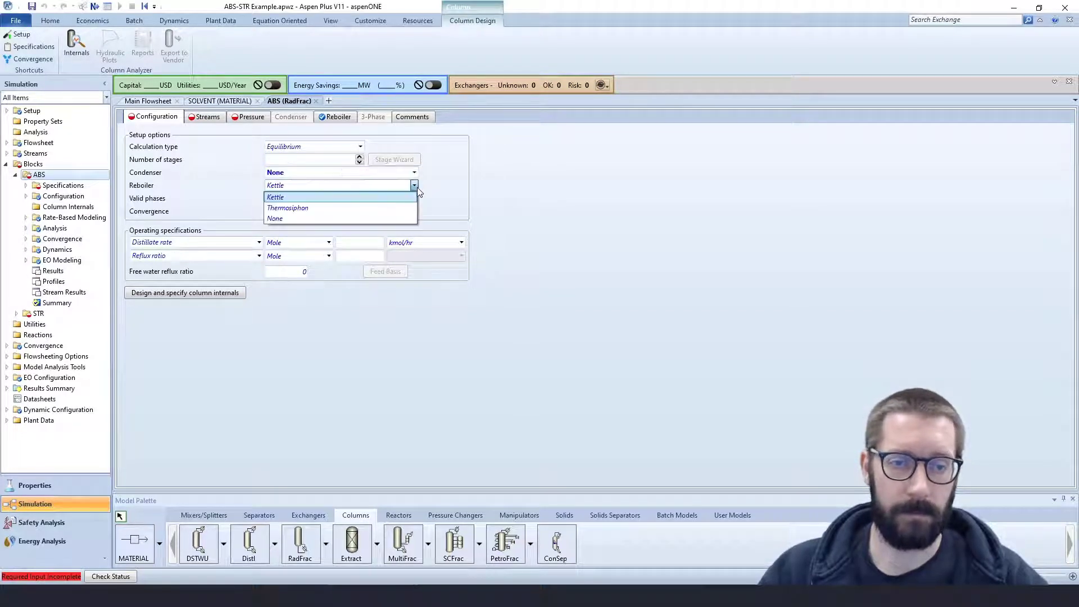
pyautogui.click(379, 226)
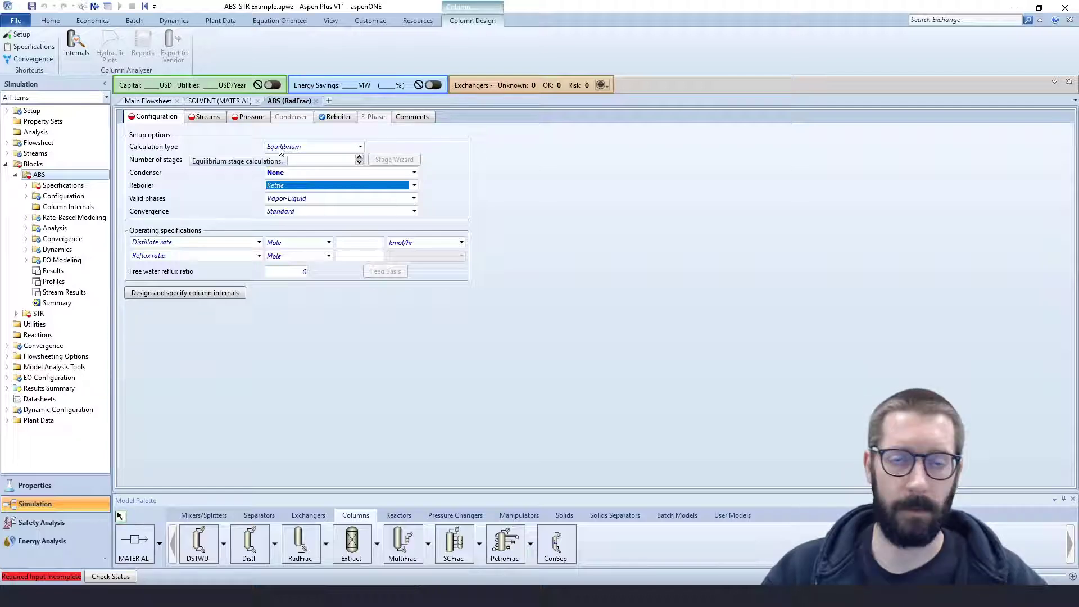
pyautogui.click(361, 146)
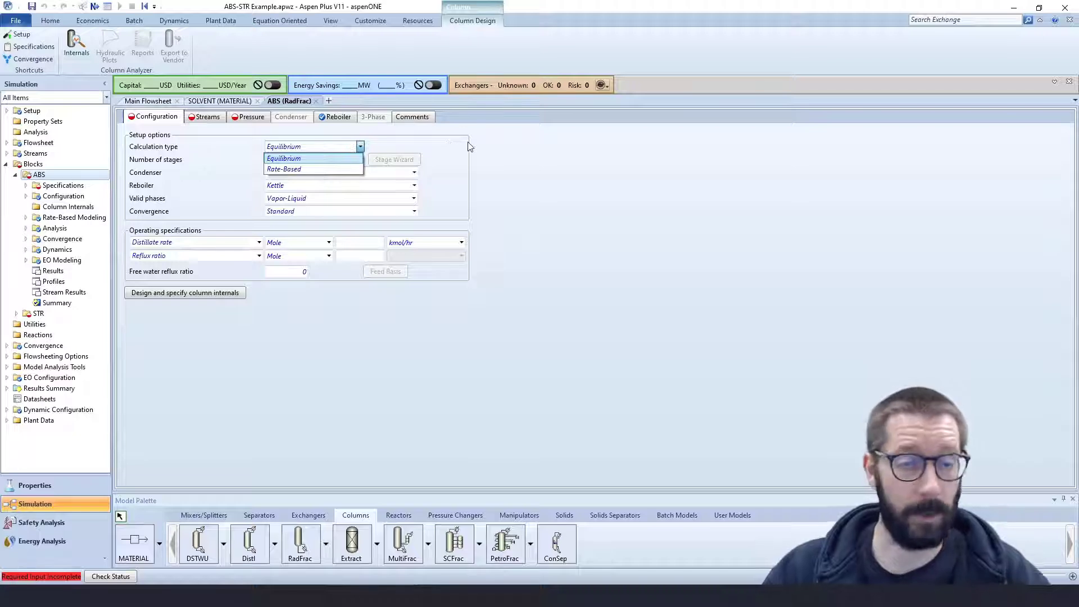
pyautogui.click(455, 151)
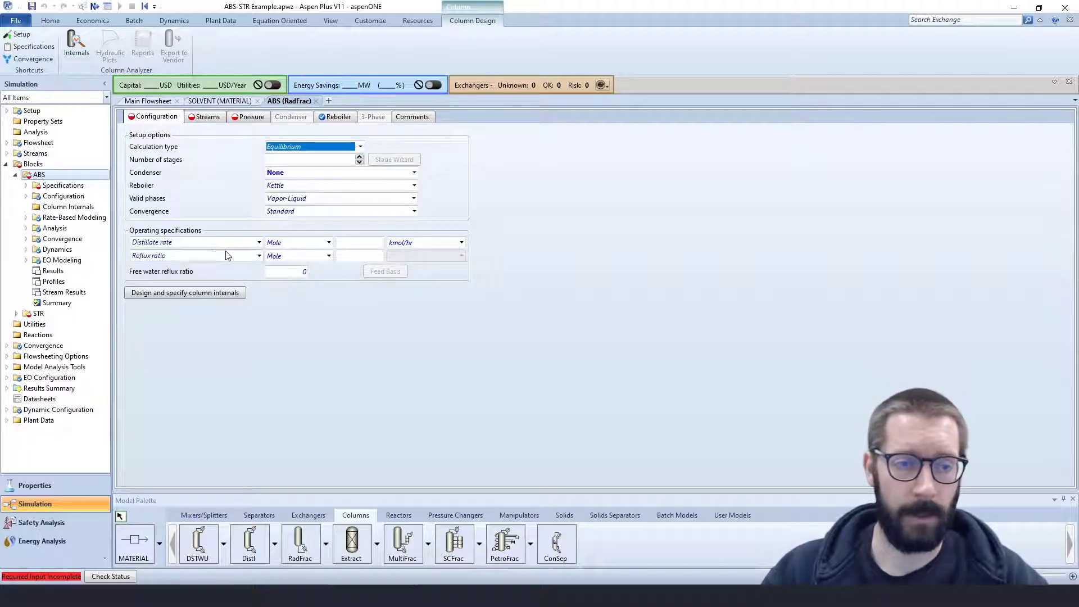
pyautogui.click(313, 159)
# Step: Enter 30 as the ABS column's number of stages
pyautogui.write('30')
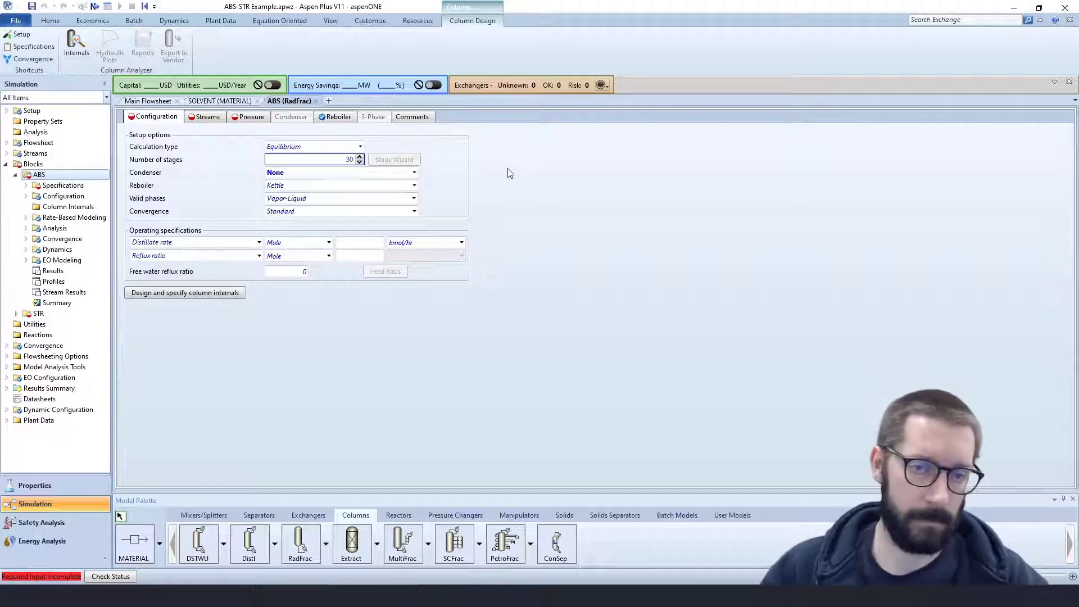
pyautogui.click(209, 161)
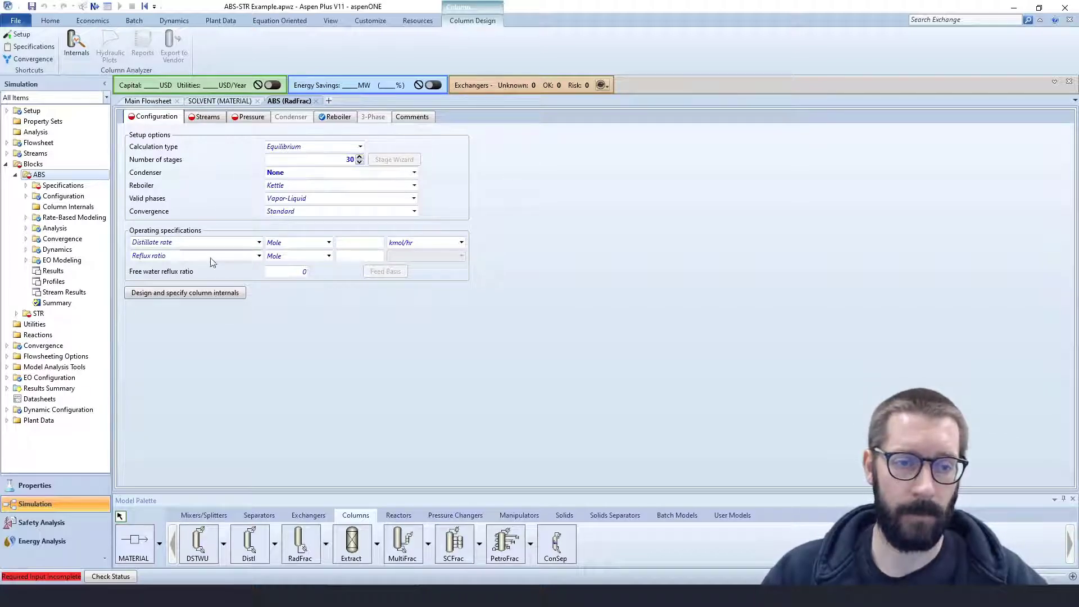
pyautogui.click(207, 117)
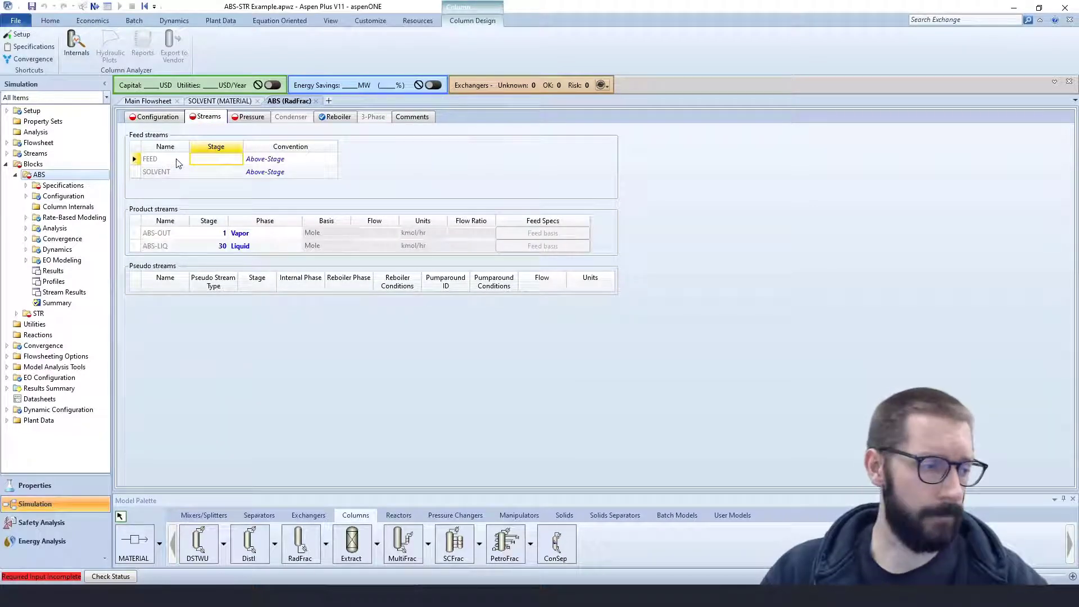
# Step: Make FEED and SOLVENT On-Stage feeds, SOLVENT on stage 1 and FEED on stage 30
pyautogui.click(332, 159)
pyautogui.click(317, 181)
pyautogui.click(332, 172)
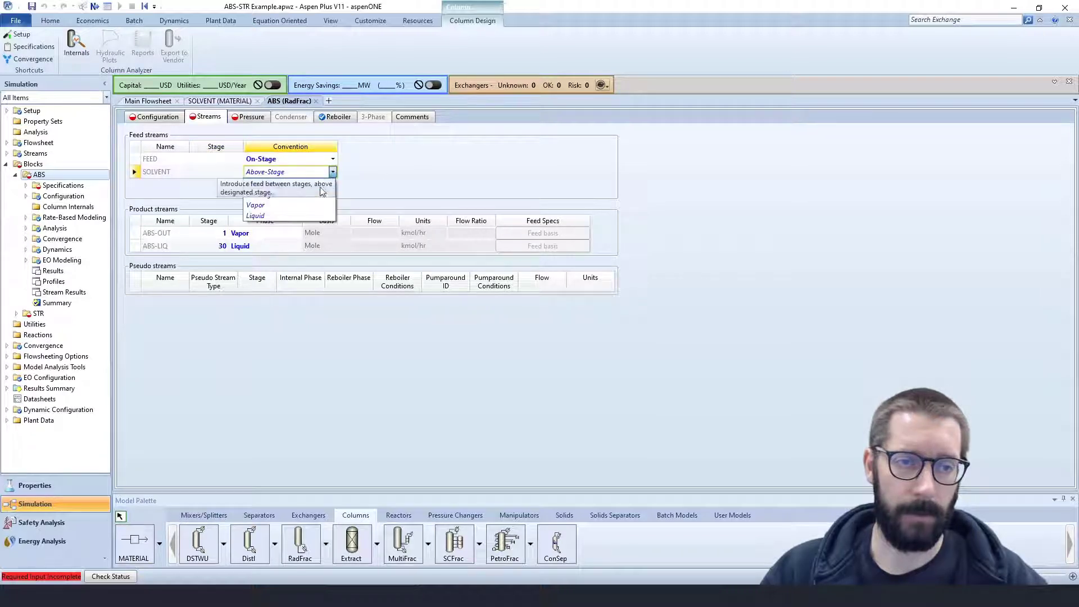
pyautogui.click(323, 181)
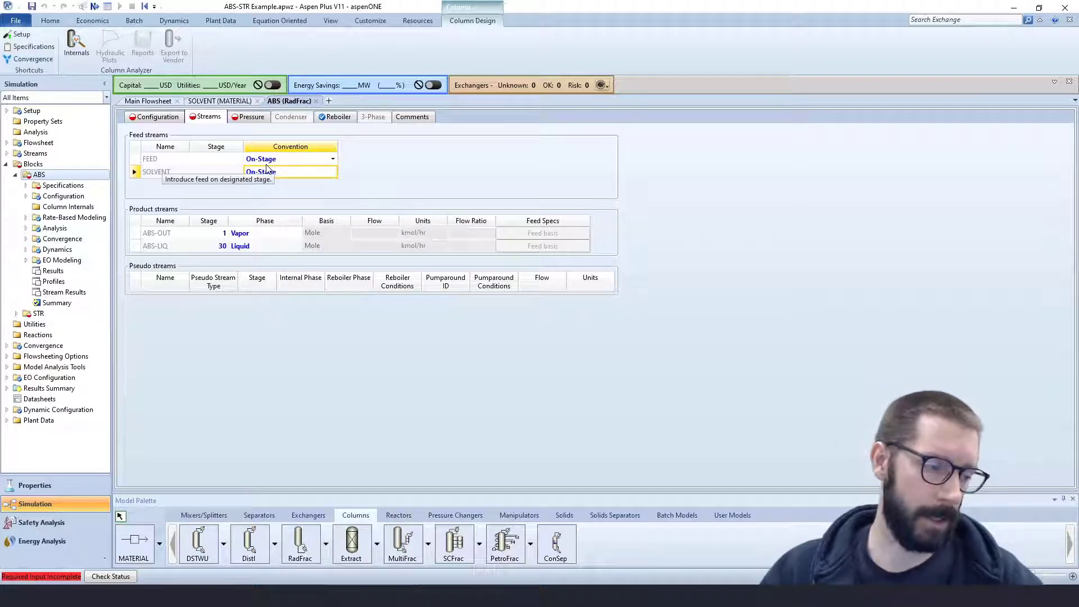
pyautogui.click(217, 173)
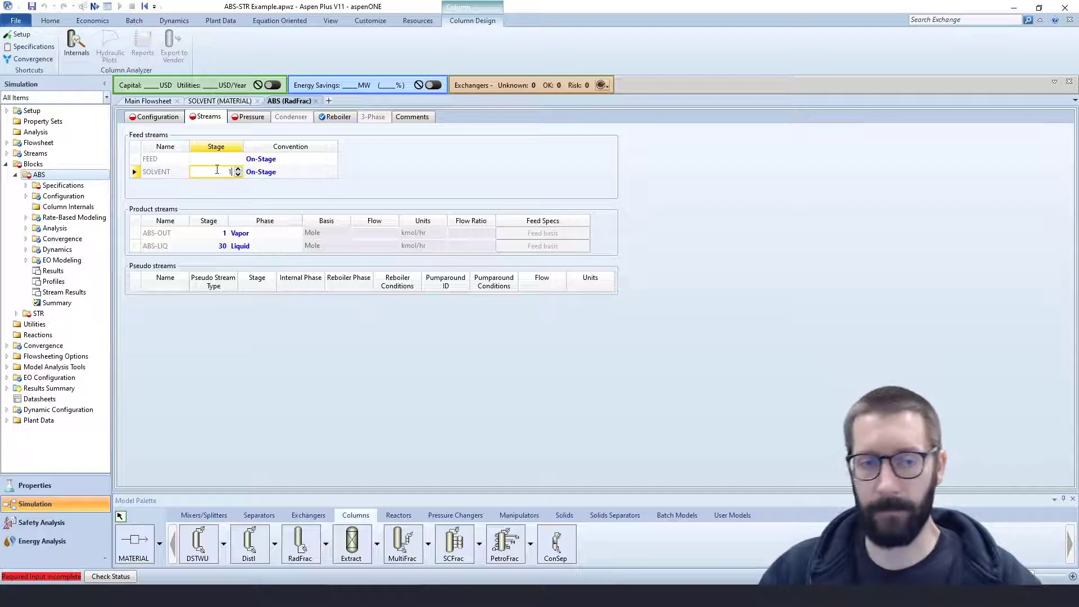
pyautogui.click(220, 160)
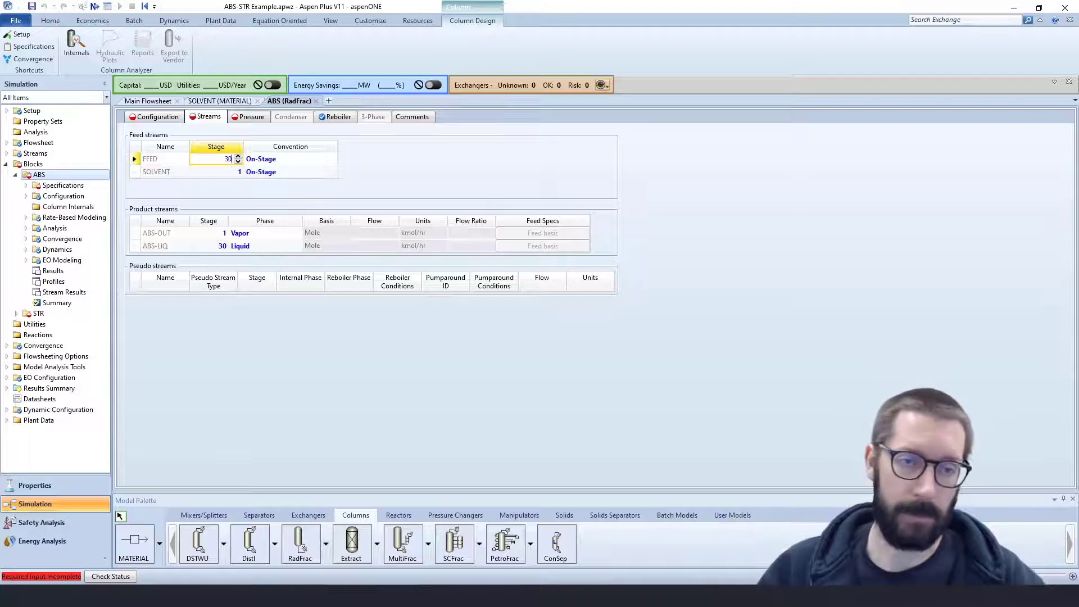
pyautogui.click(371, 167)
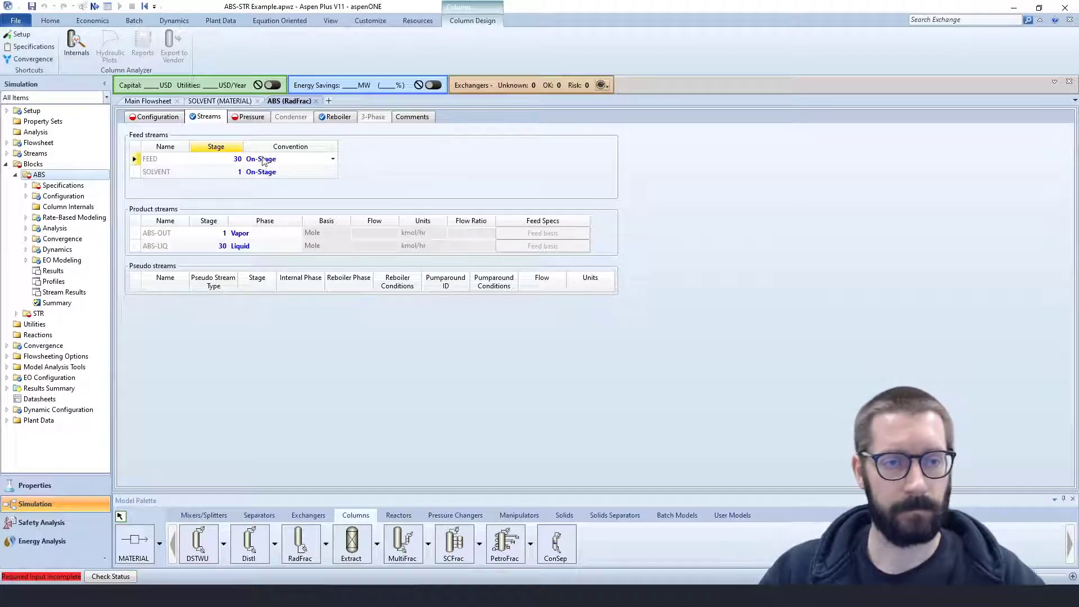
# Step: Enter 495 kPa as the ABS column's Stage 1 / Condenser pressure
pyautogui.click(248, 117)
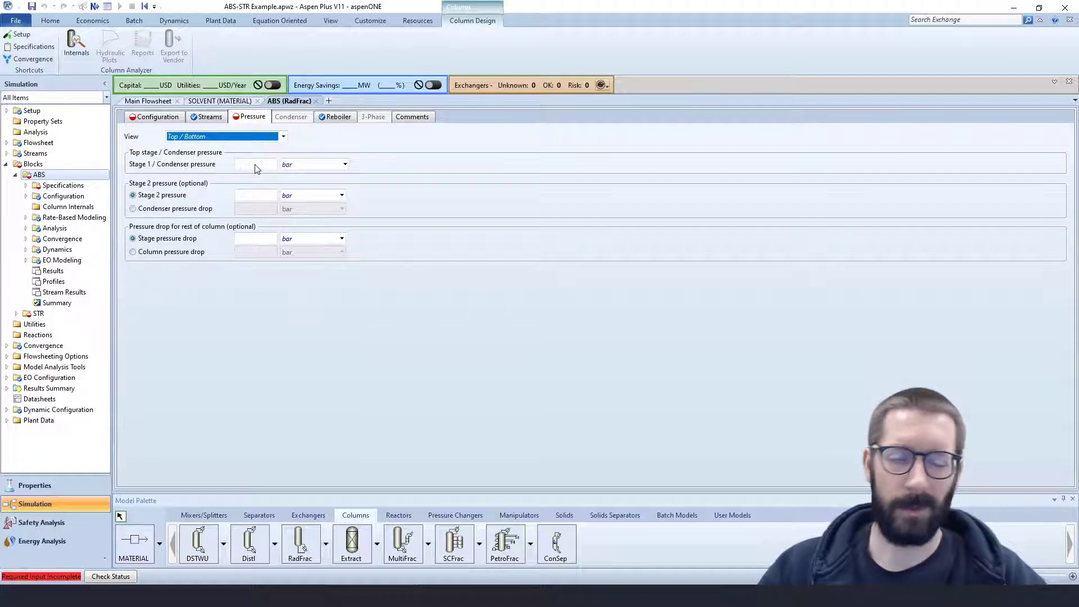
pyautogui.click(255, 166)
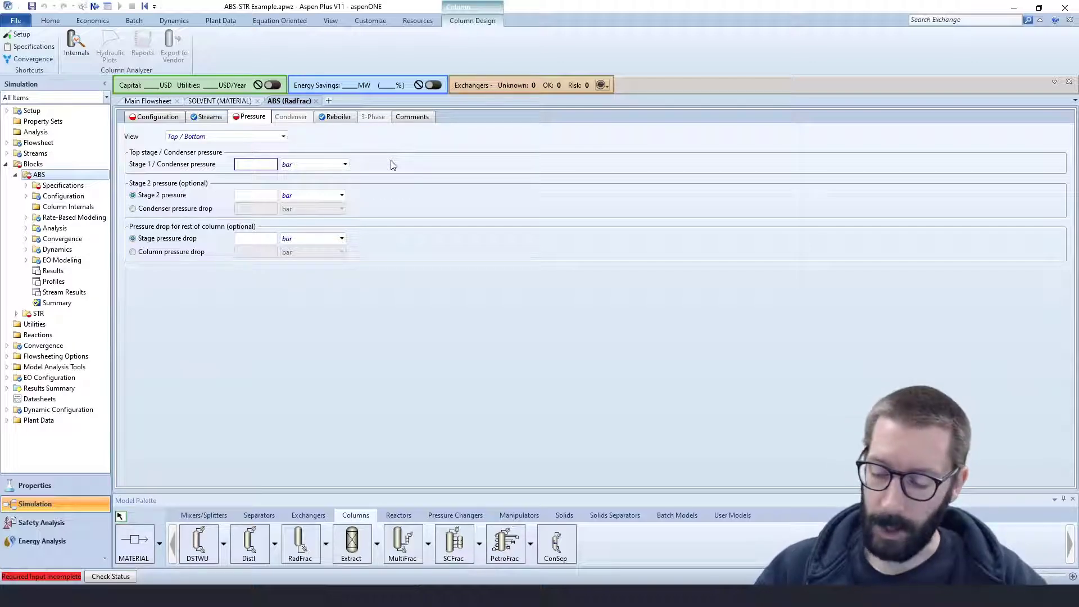
pyautogui.write('.495')
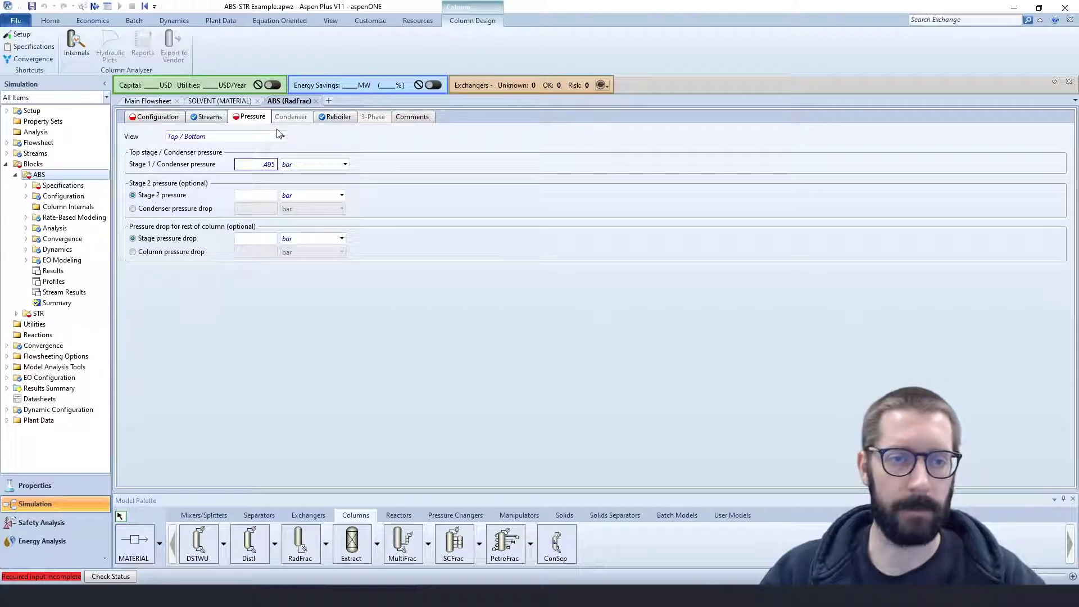
pyautogui.click(346, 164)
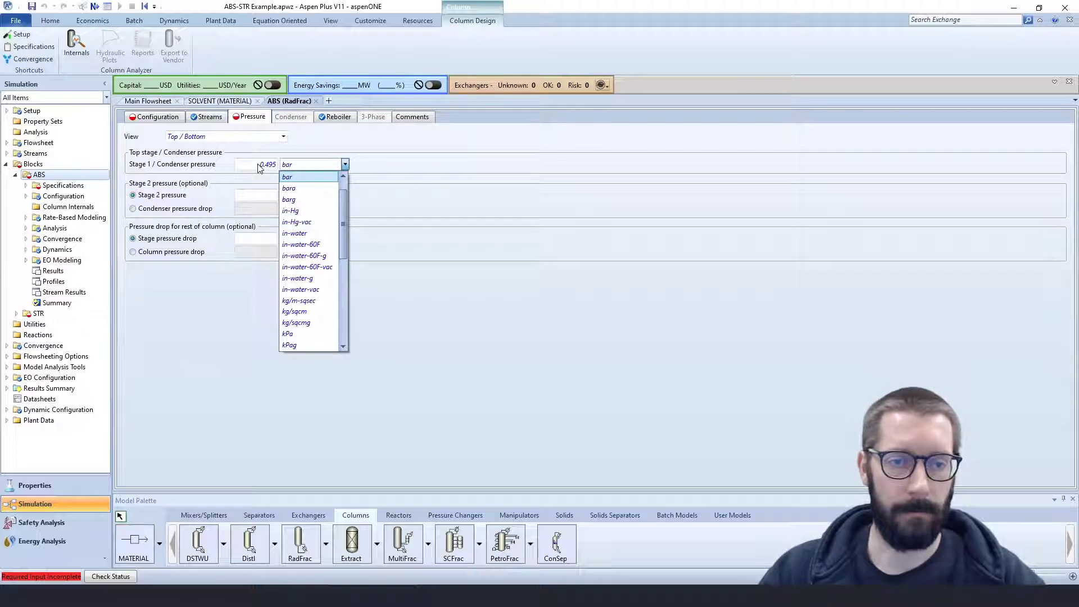
pyautogui.click(287, 165)
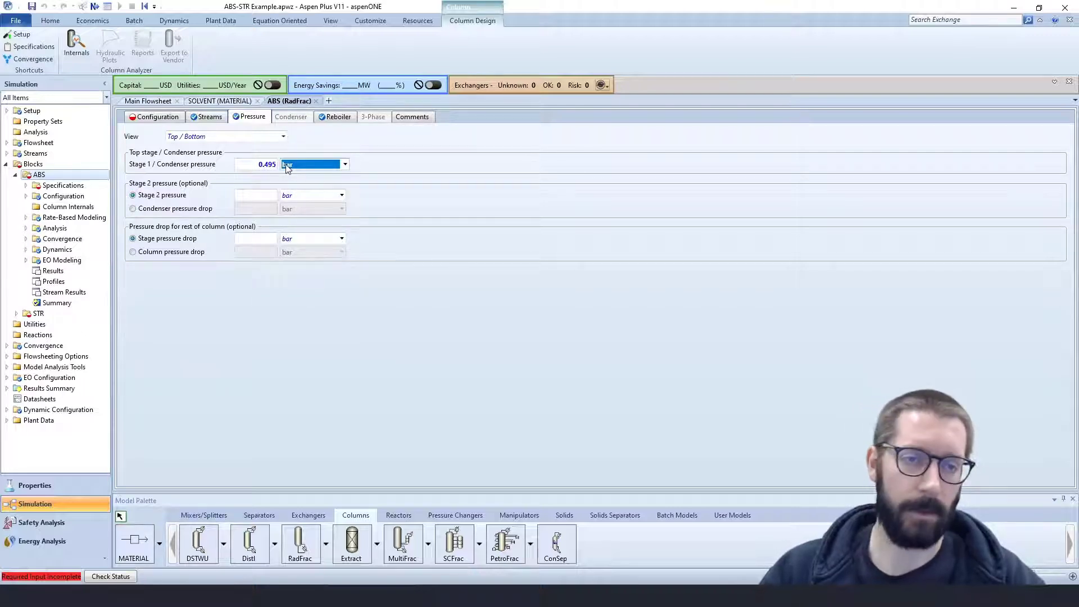
pyautogui.doubleClick(270, 165)
pyautogui.write('495')
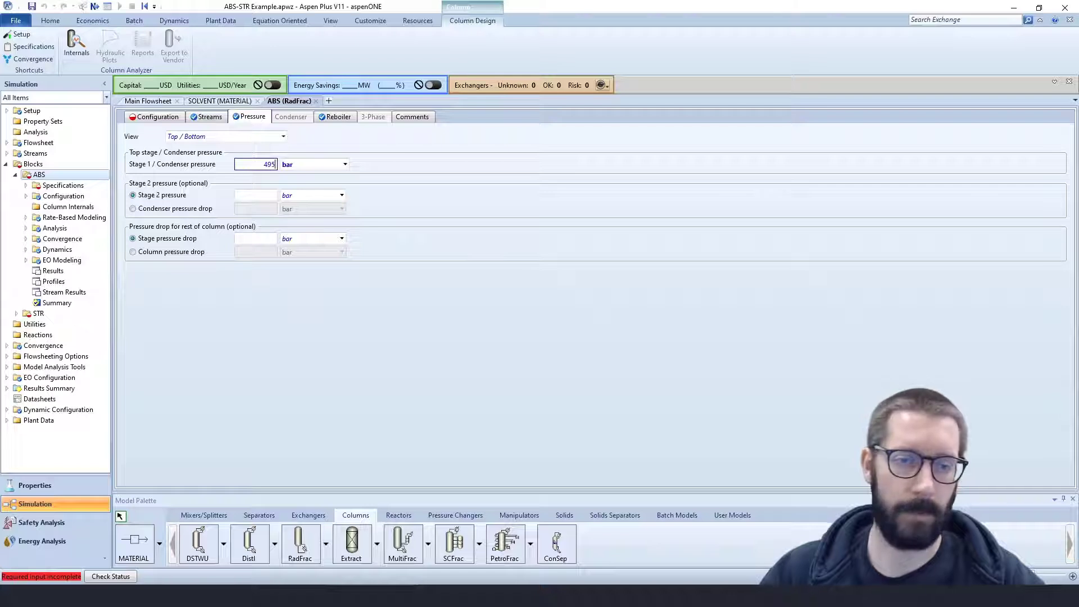
pyautogui.click(345, 164)
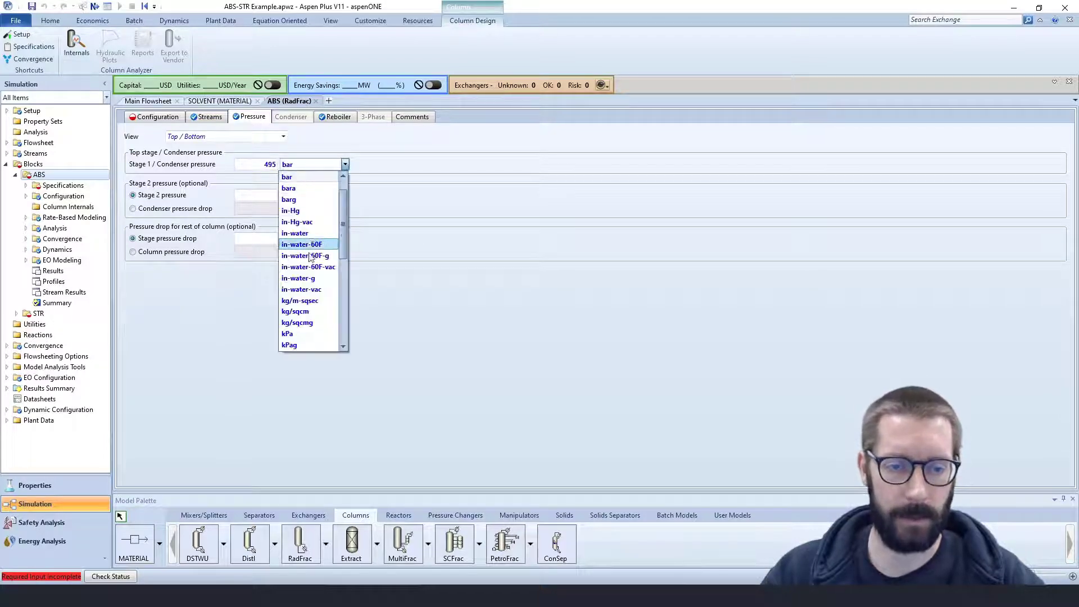
pyautogui.click(304, 334)
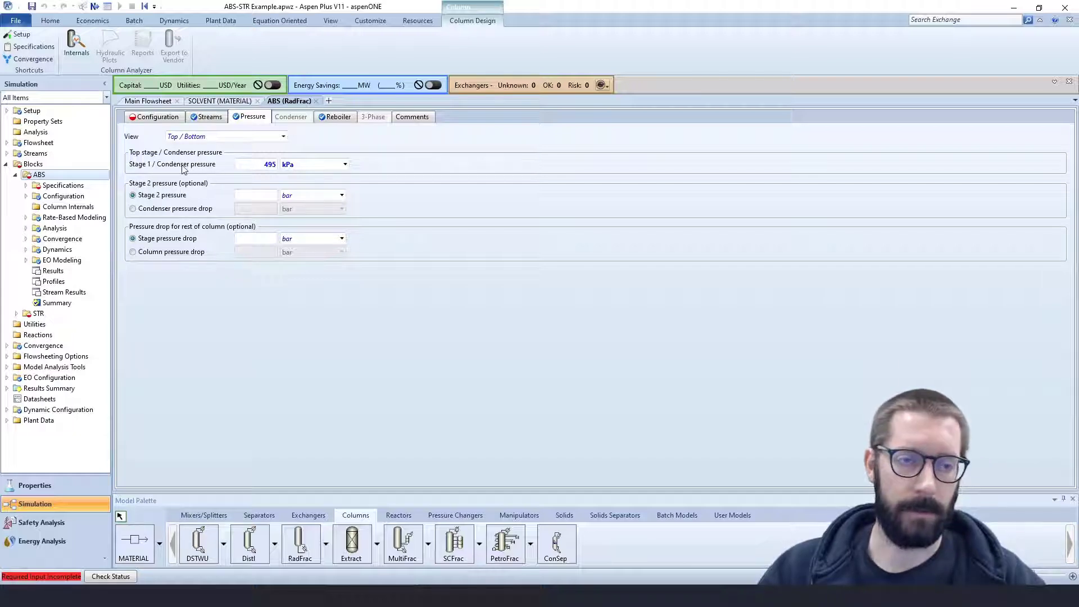
# Step: Change the ABS reboiler to None, then move on to the STR stripper block
pyautogui.click(165, 119)
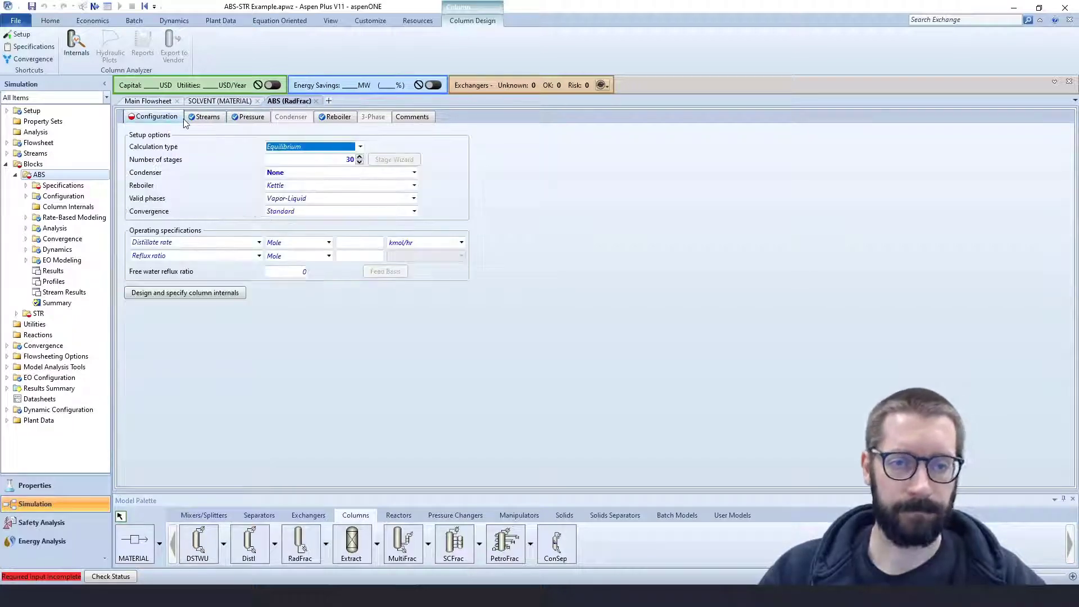
pyautogui.click(415, 185)
pyautogui.click(356, 216)
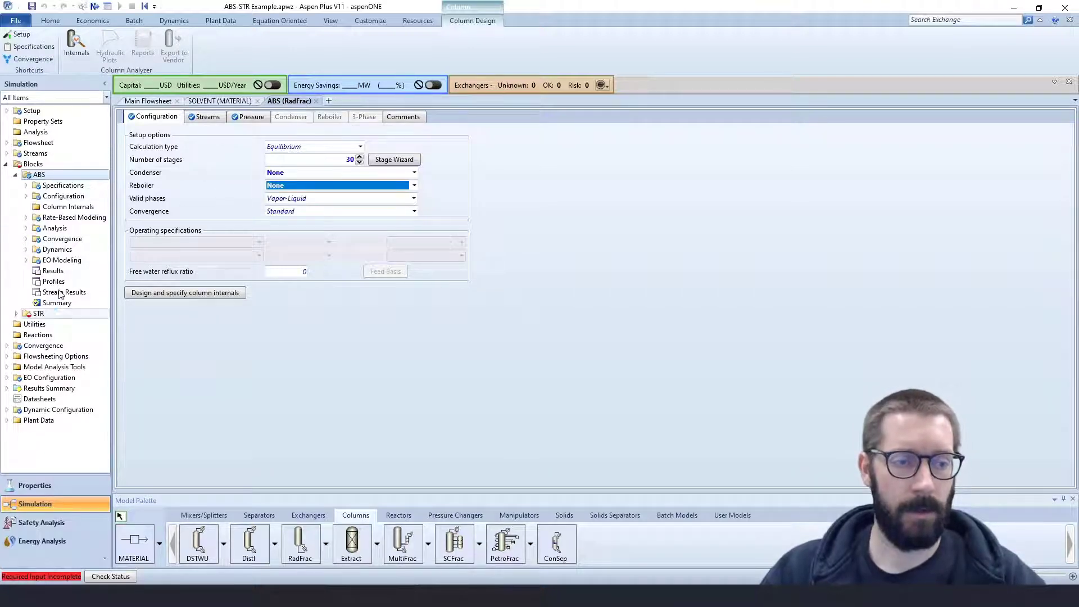
pyautogui.press('F4')
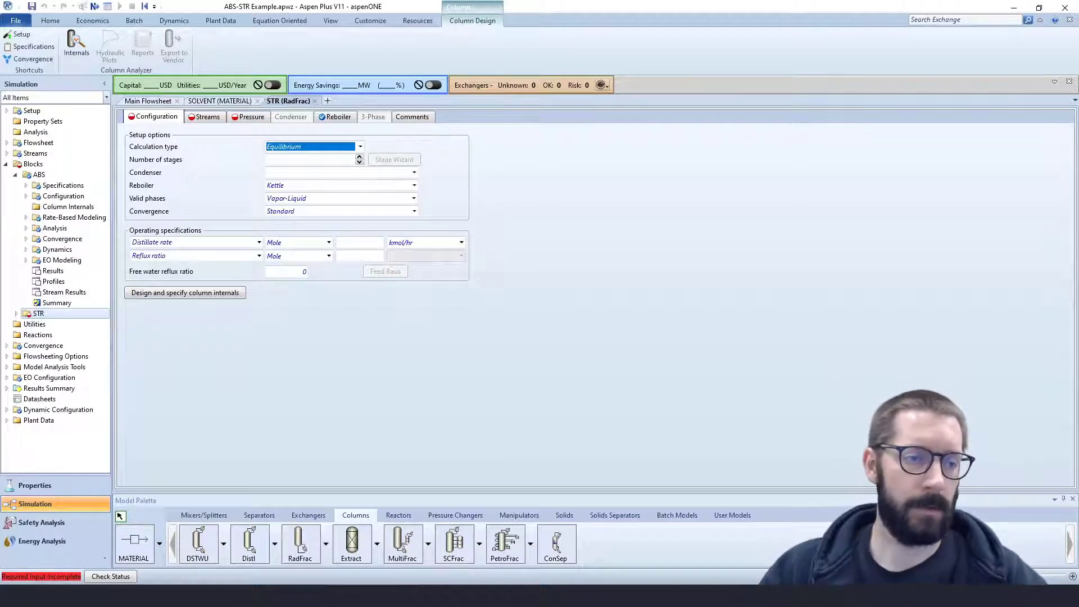
# Step: Give STR 6 stages, no condenser, a Kettle reboiler and 230 kmol/hr distillate rate
pyautogui.doubleClick(35, 314)
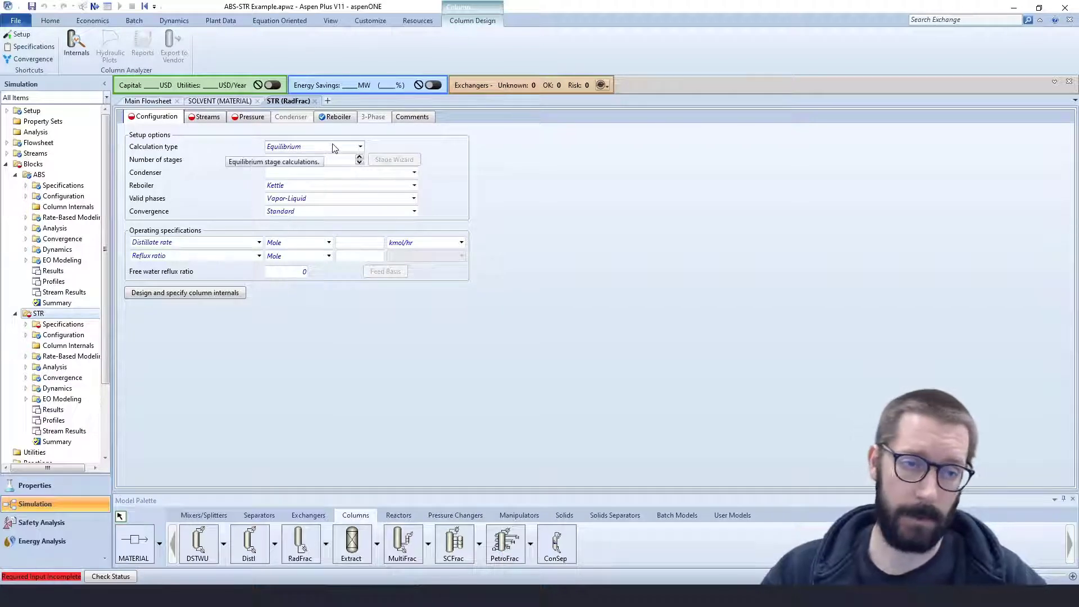
pyautogui.click(325, 160)
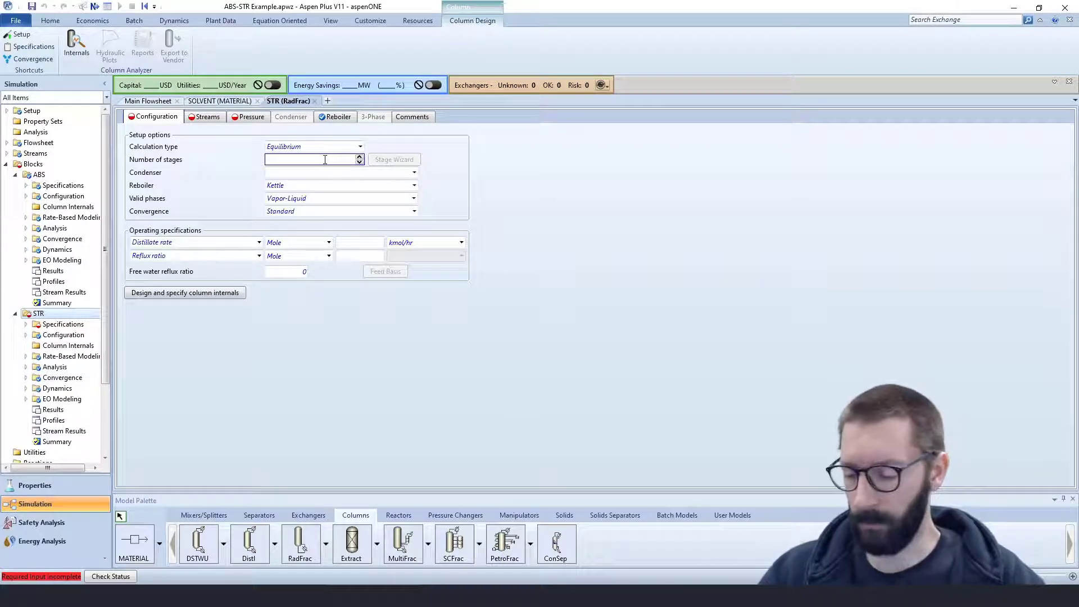
pyautogui.write('6')
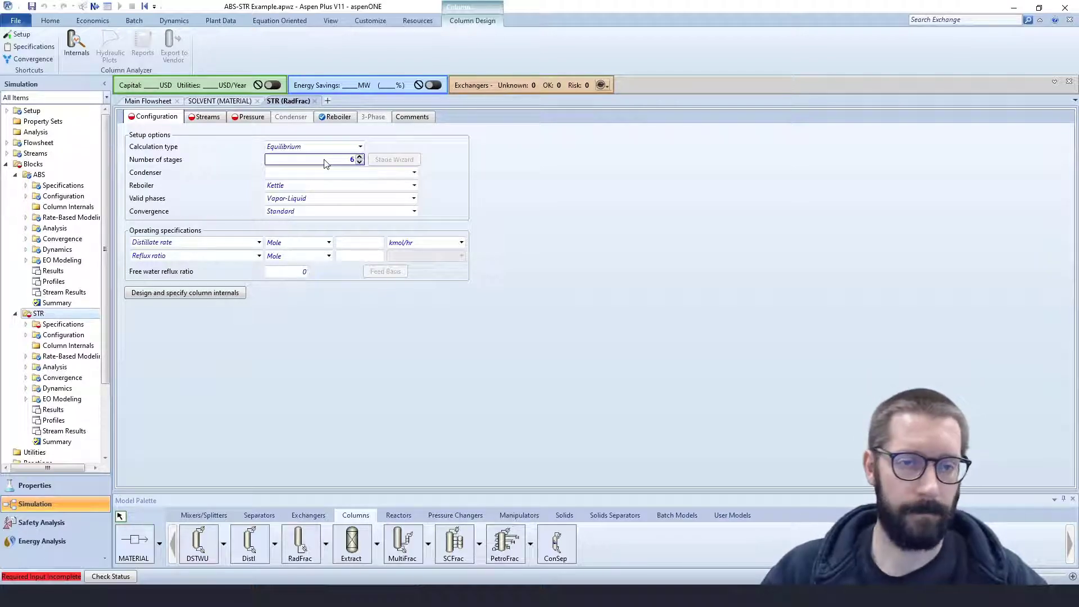
pyautogui.click(414, 172)
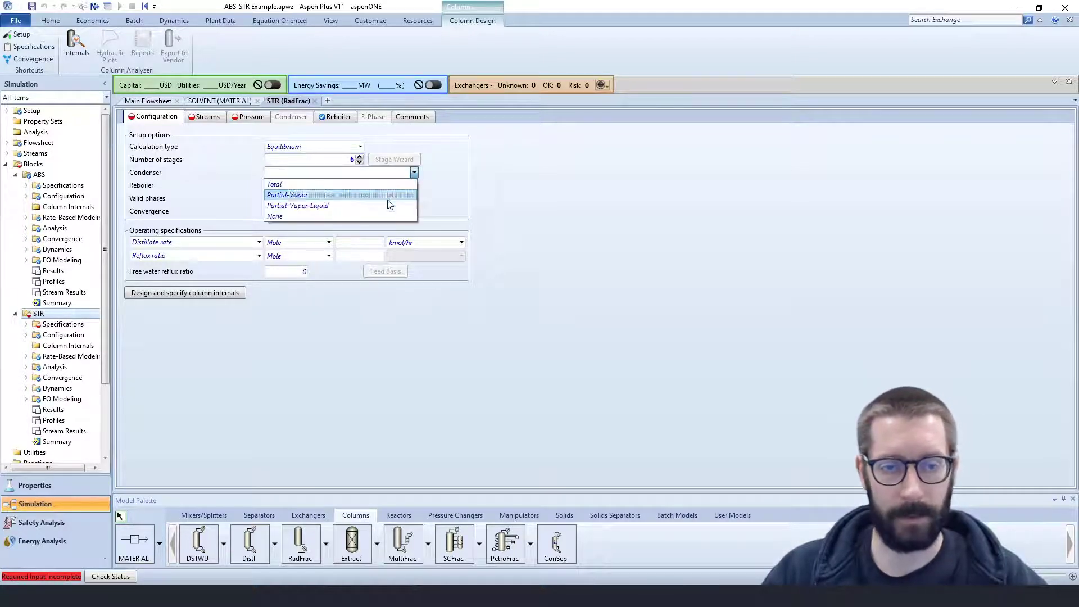
pyautogui.click(386, 216)
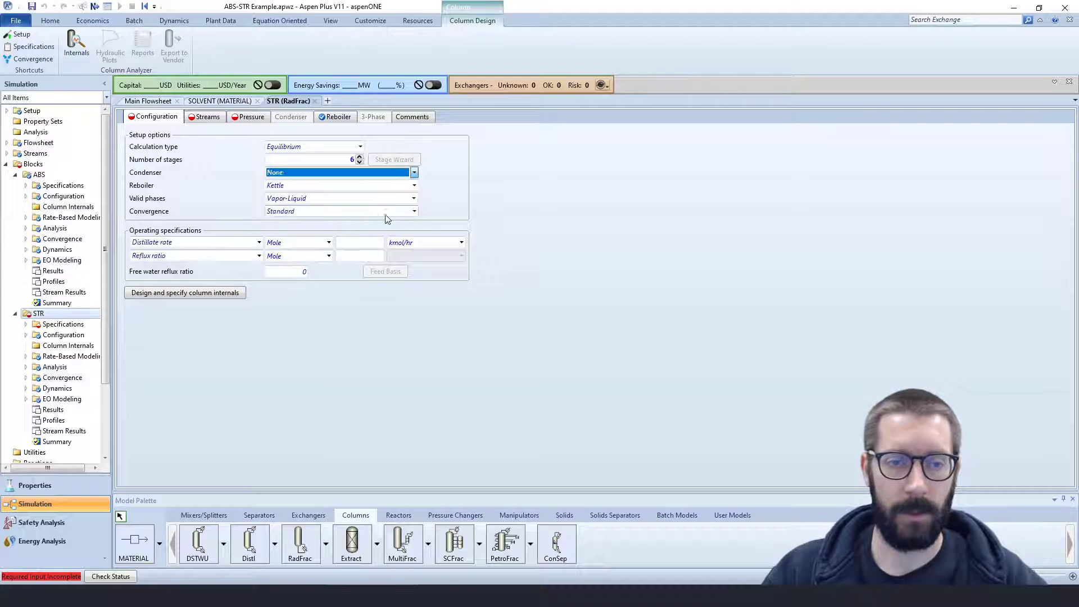
pyautogui.click(415, 186)
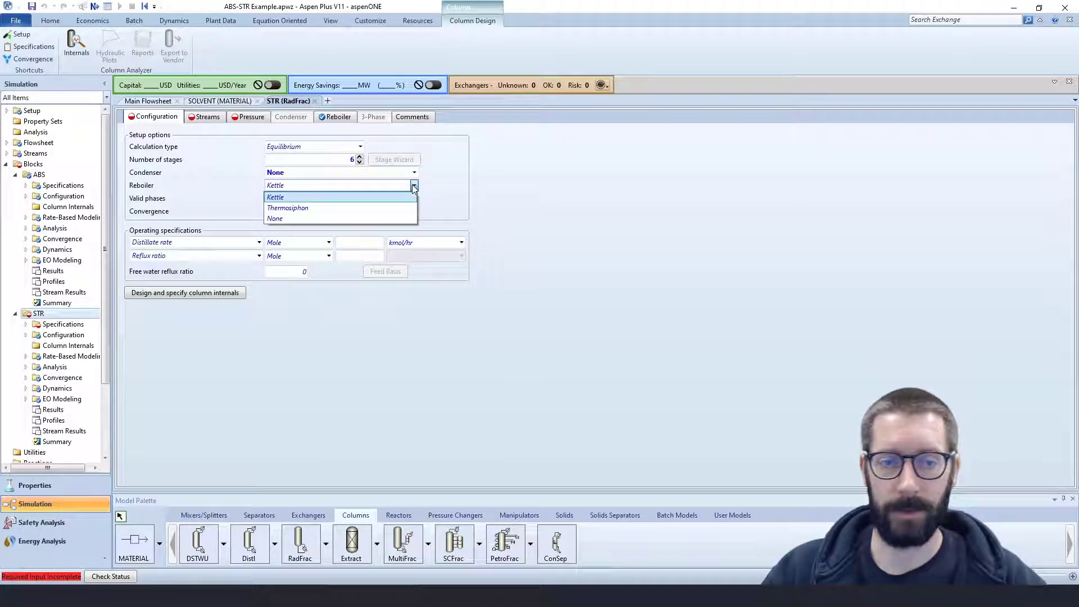
pyautogui.click(455, 187)
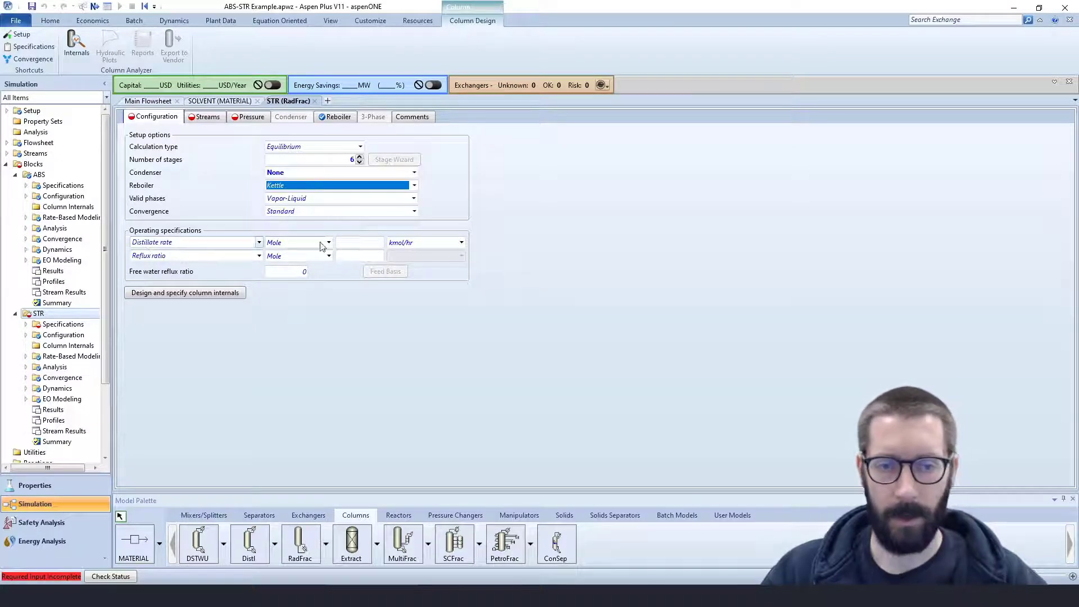
pyautogui.click(347, 243)
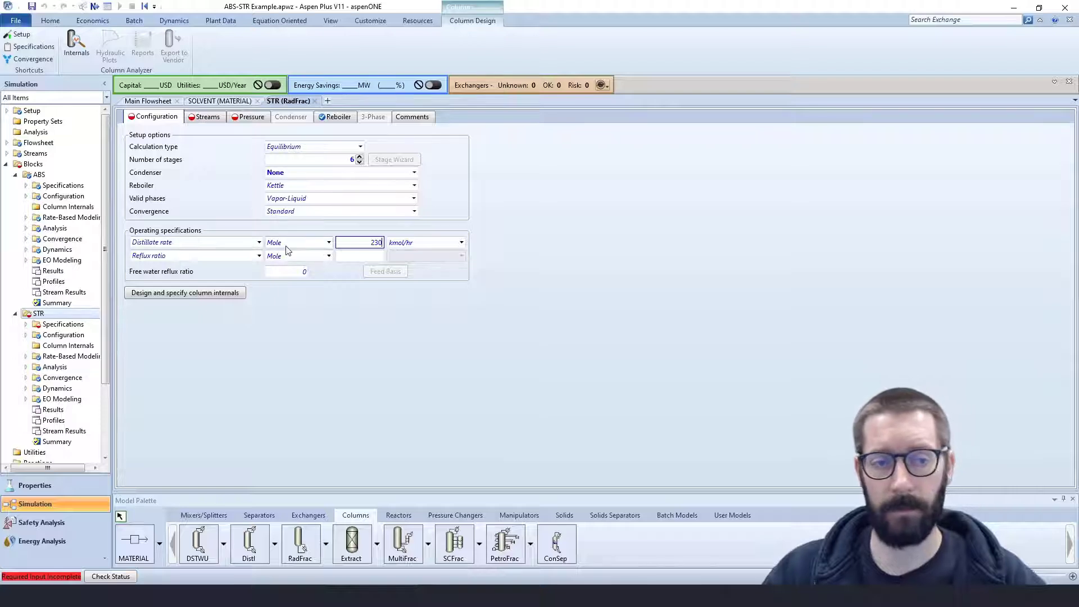
pyautogui.click(395, 332)
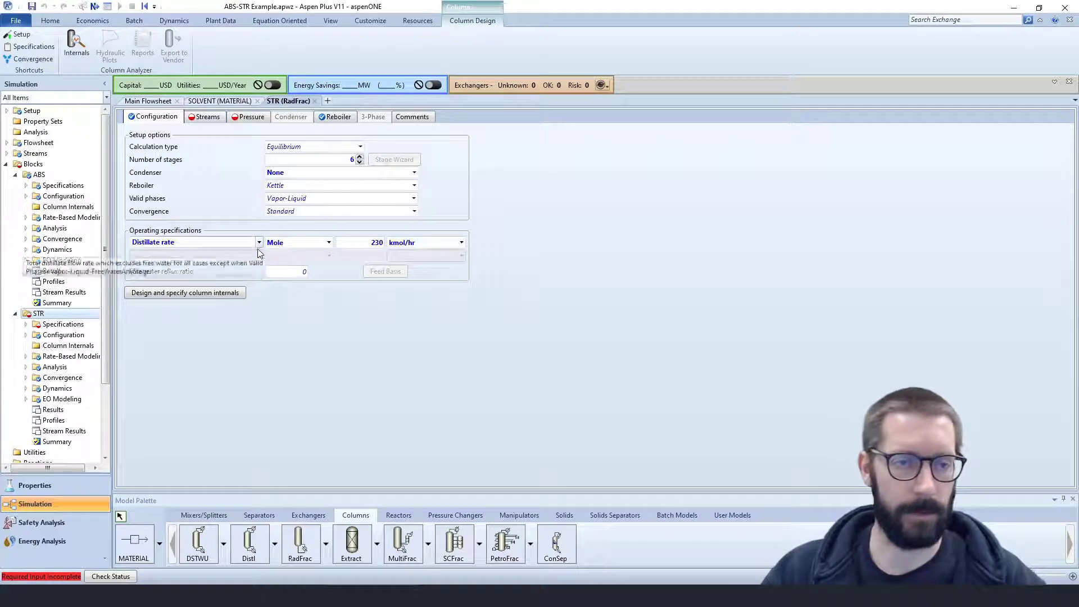
# Step: Feed ABS-LIQ into STR on stage 1 with the On-Stage convention
pyautogui.click(206, 120)
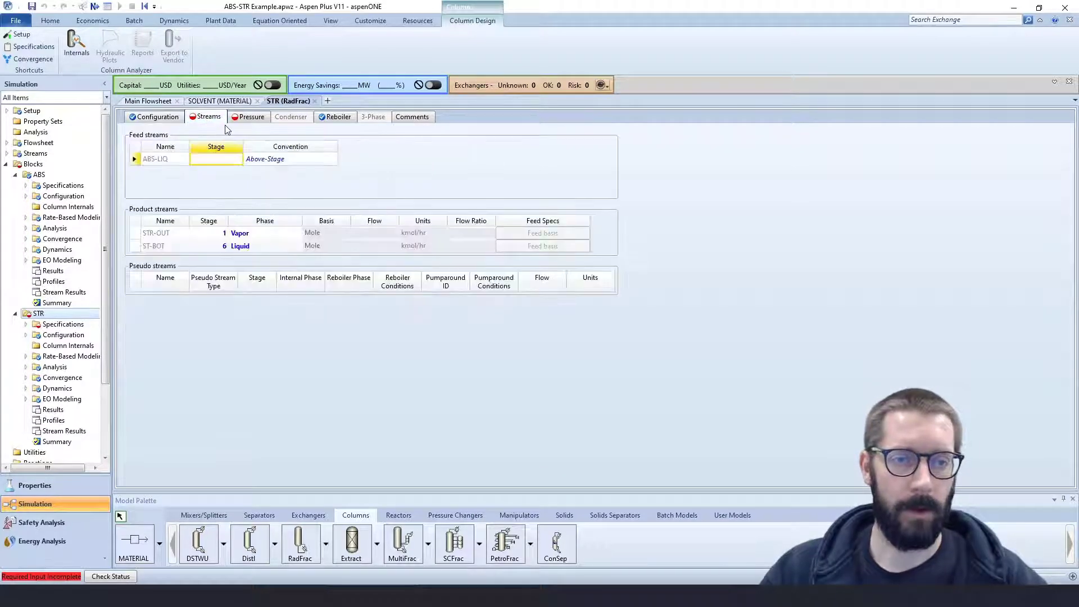
pyautogui.click(221, 161)
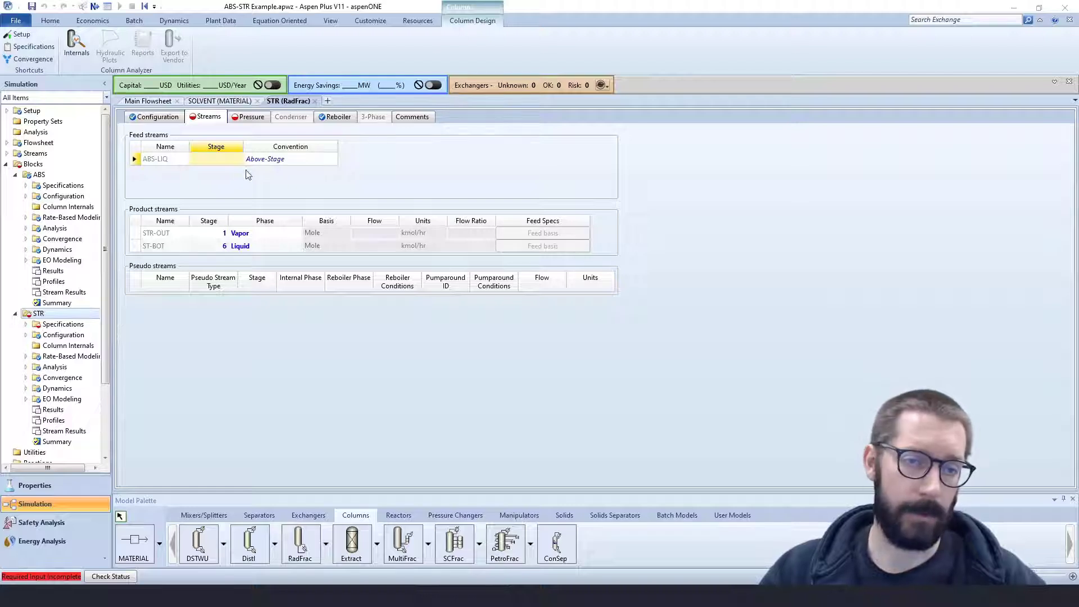
pyautogui.click(324, 163)
pyautogui.click(332, 159)
pyautogui.click(303, 181)
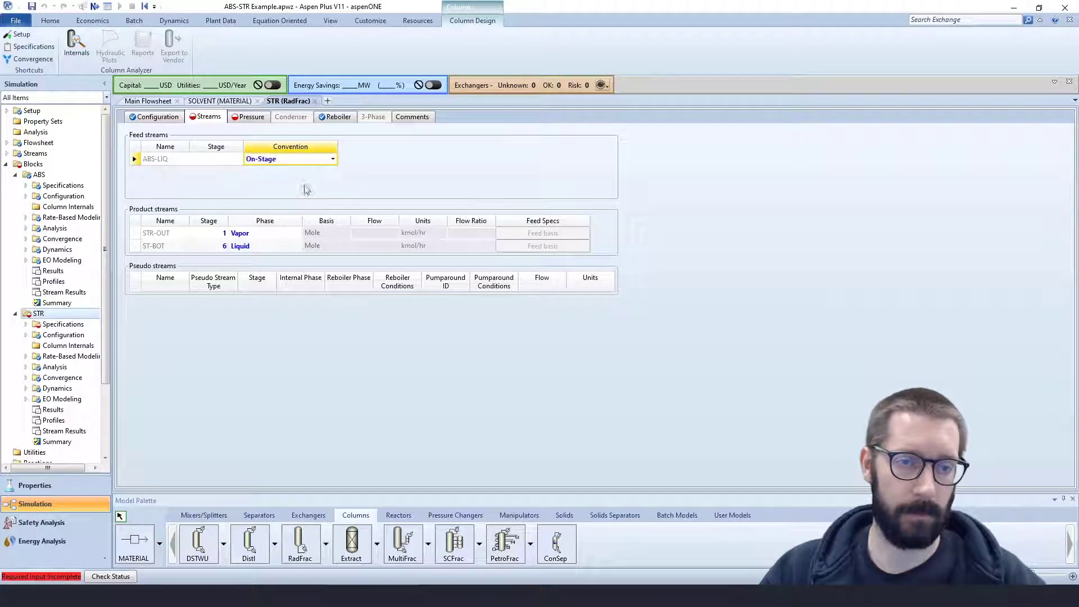
pyautogui.click(230, 164)
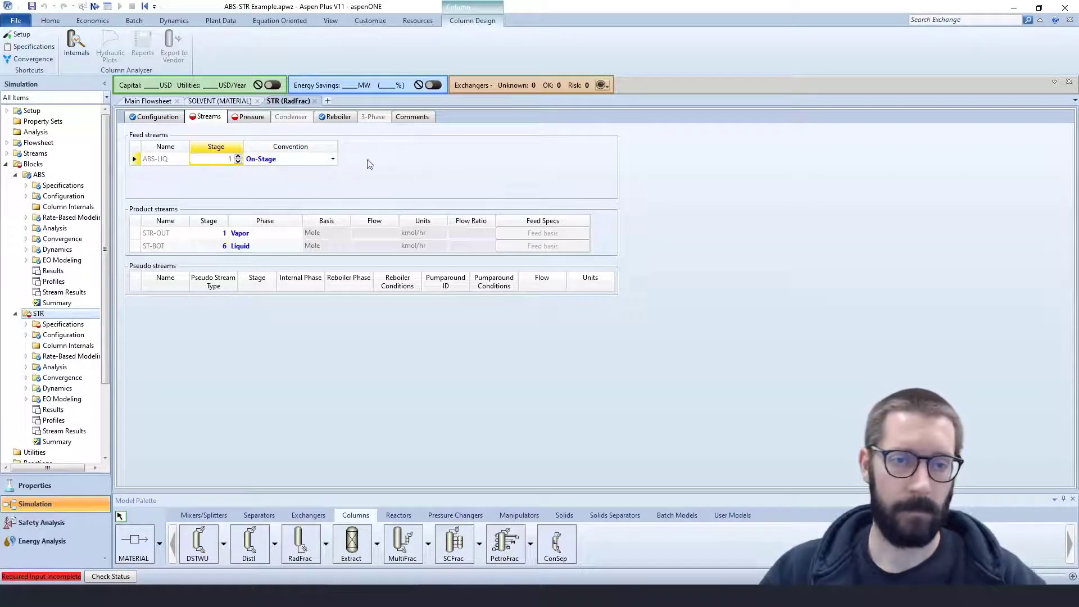
pyautogui.click(482, 166)
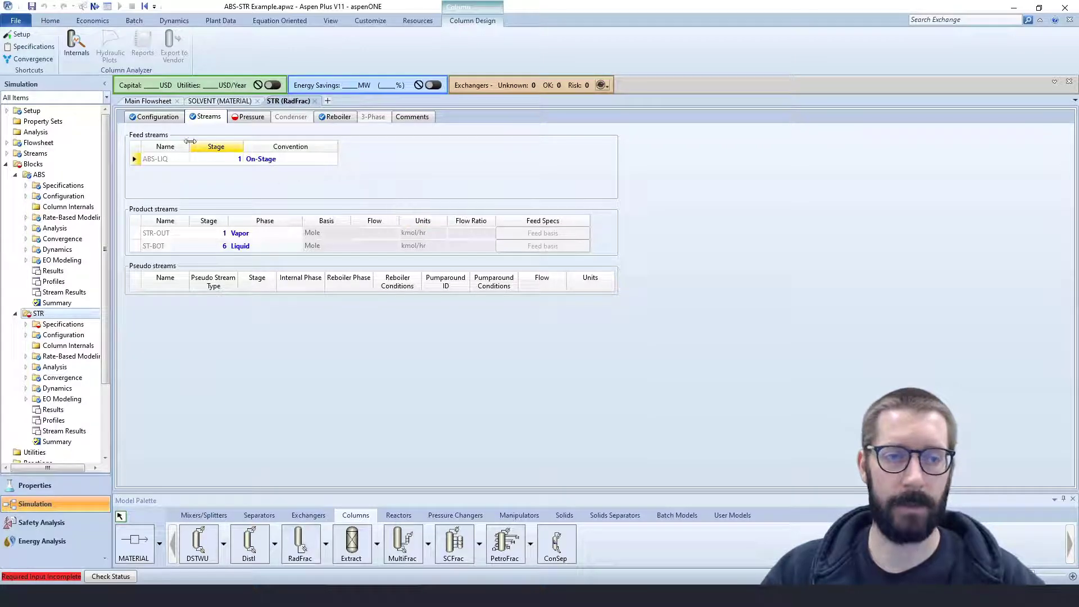
pyautogui.click(149, 101)
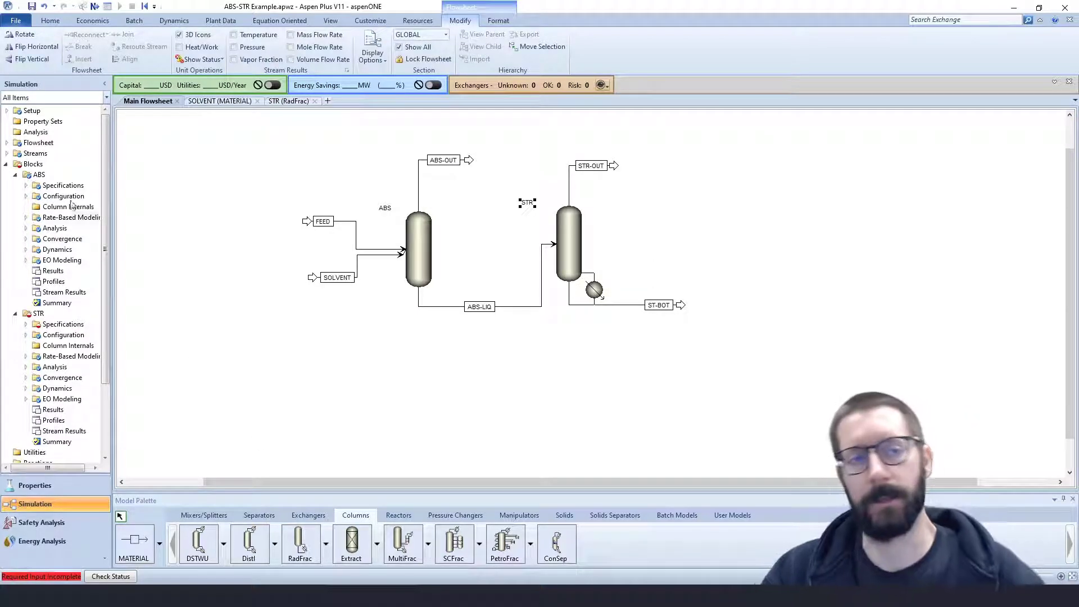
pyautogui.click(288, 101)
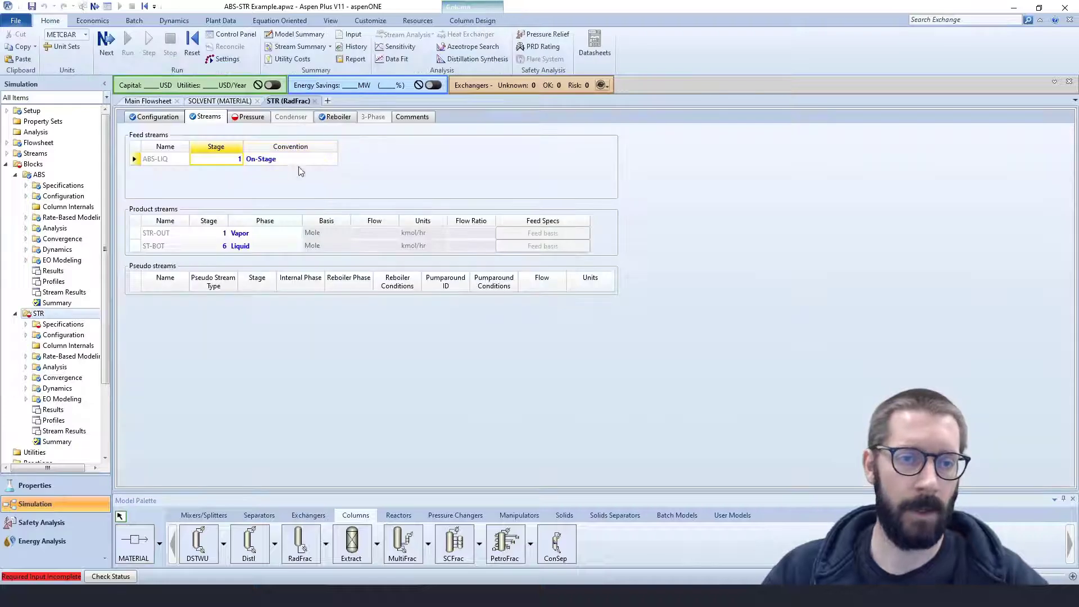
# Step: Enter 495 kPa as the STR column's Stage 1 / Condenser pressure
pyautogui.click(254, 118)
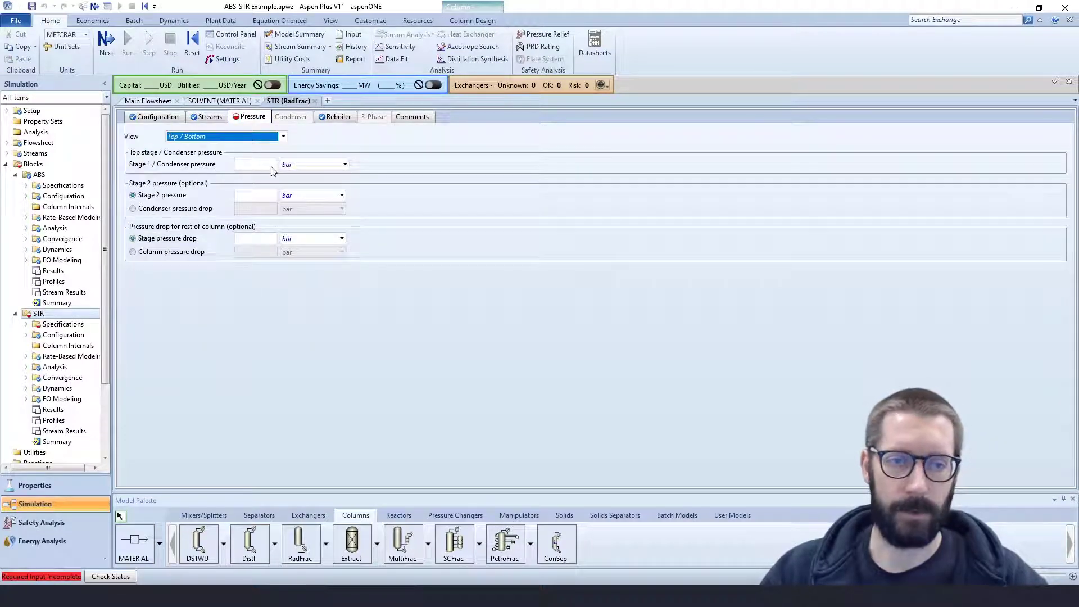
pyautogui.click(268, 165)
pyautogui.write('495')
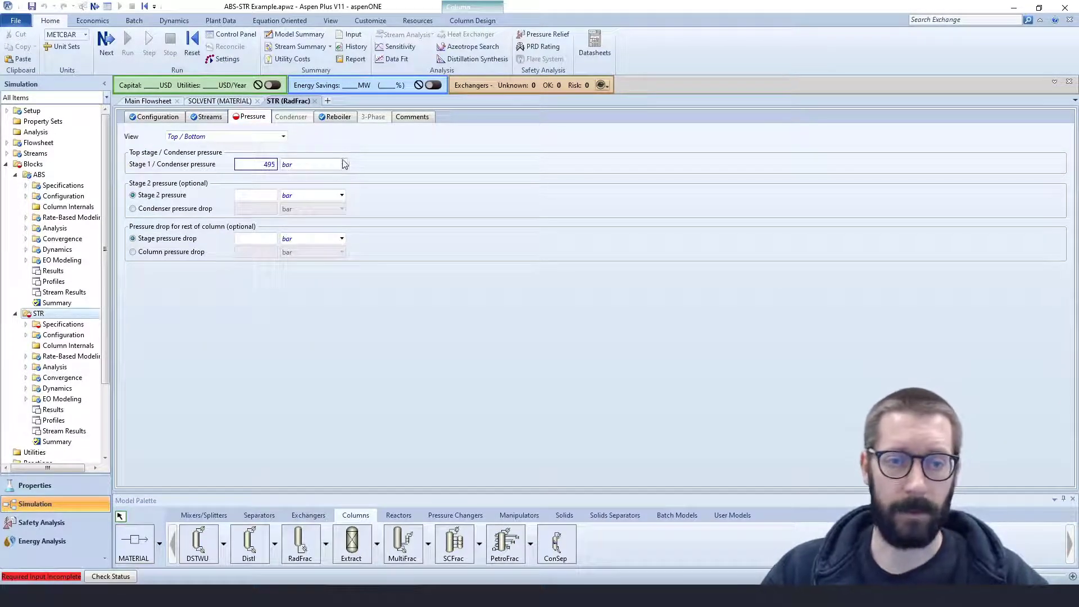
pyautogui.click(346, 164)
pyautogui.click(312, 334)
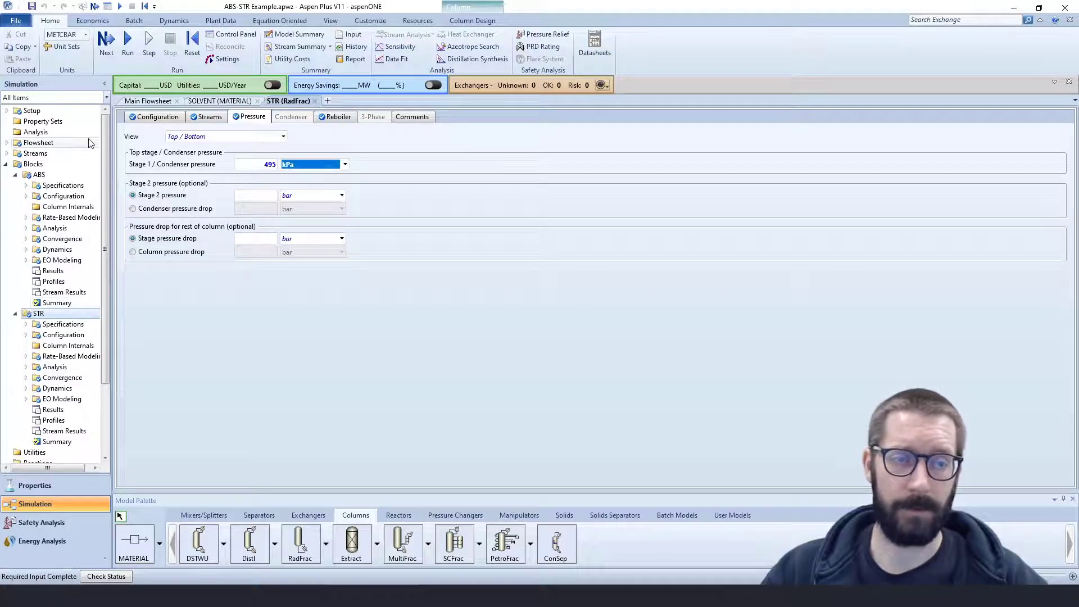
# Step: Run the simulation and check STR status, which reports stages 2 and 6 dried up
pyautogui.click(128, 51)
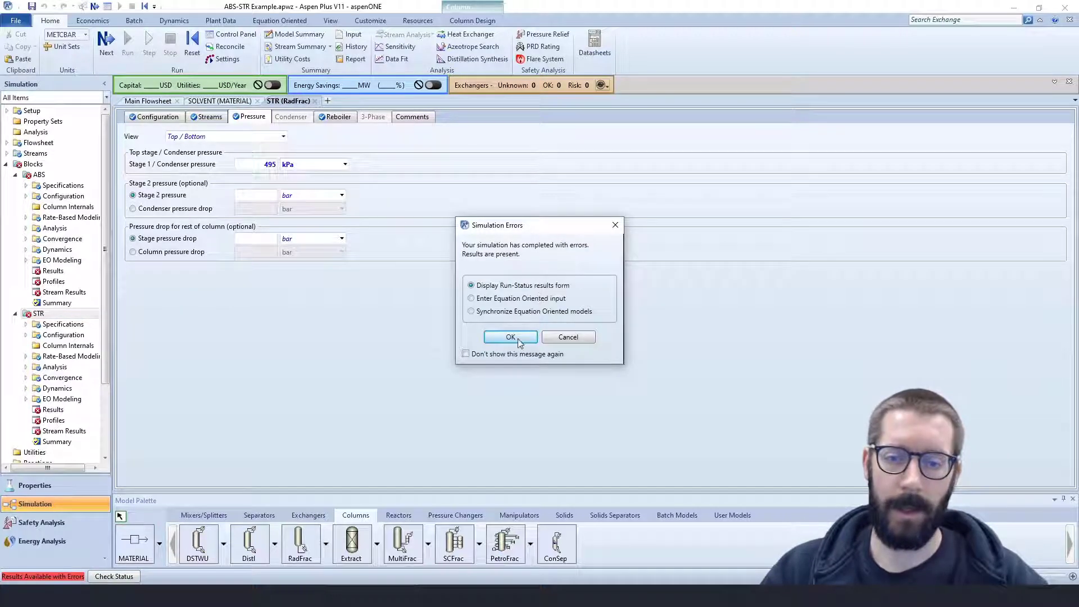
pyautogui.click(516, 336)
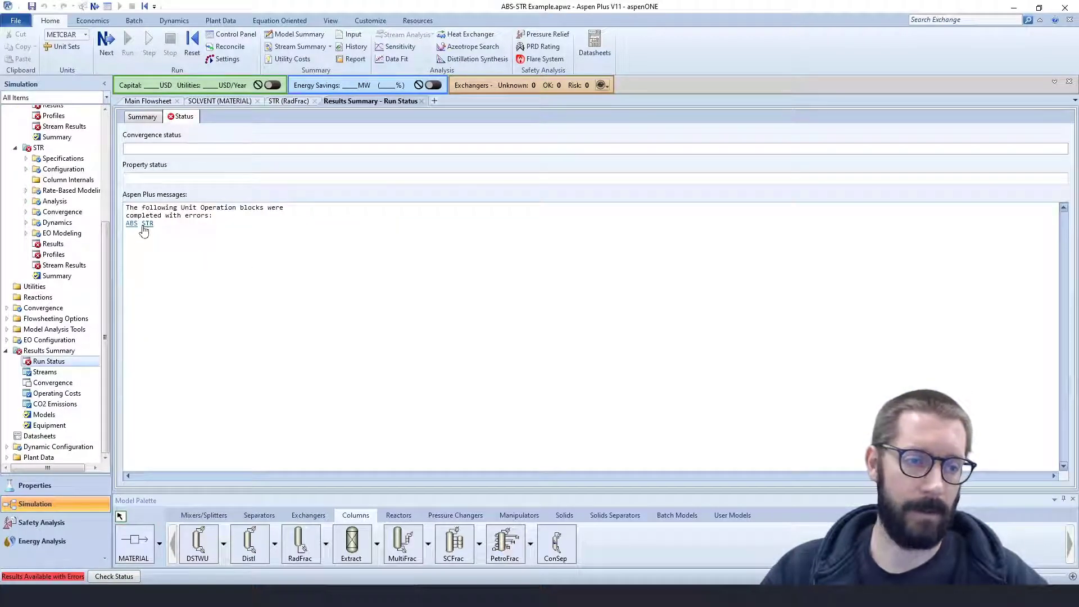
pyautogui.click(54, 243)
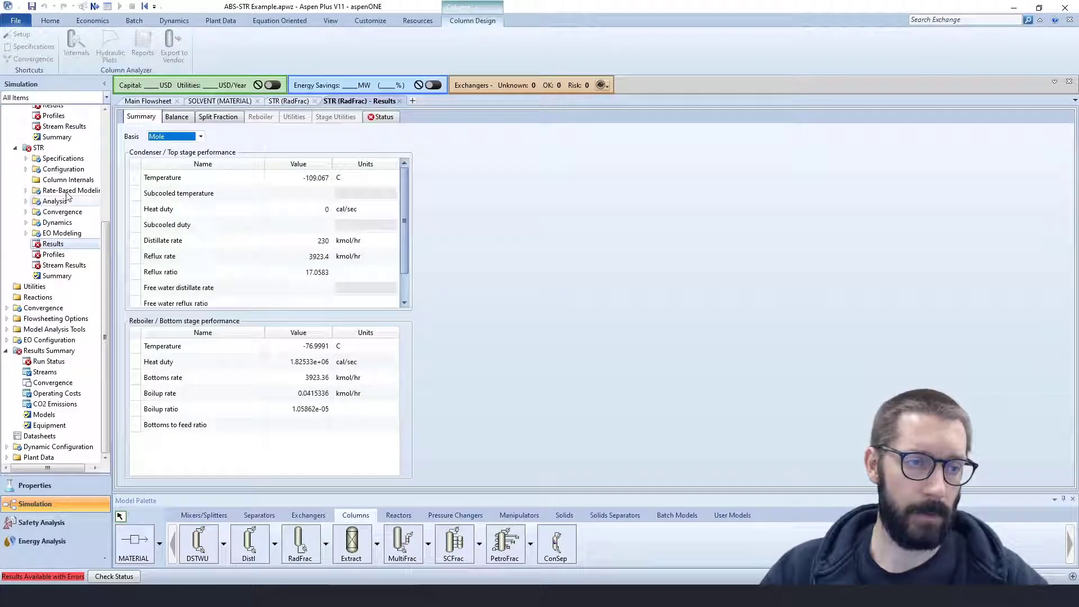
pyautogui.click(380, 116)
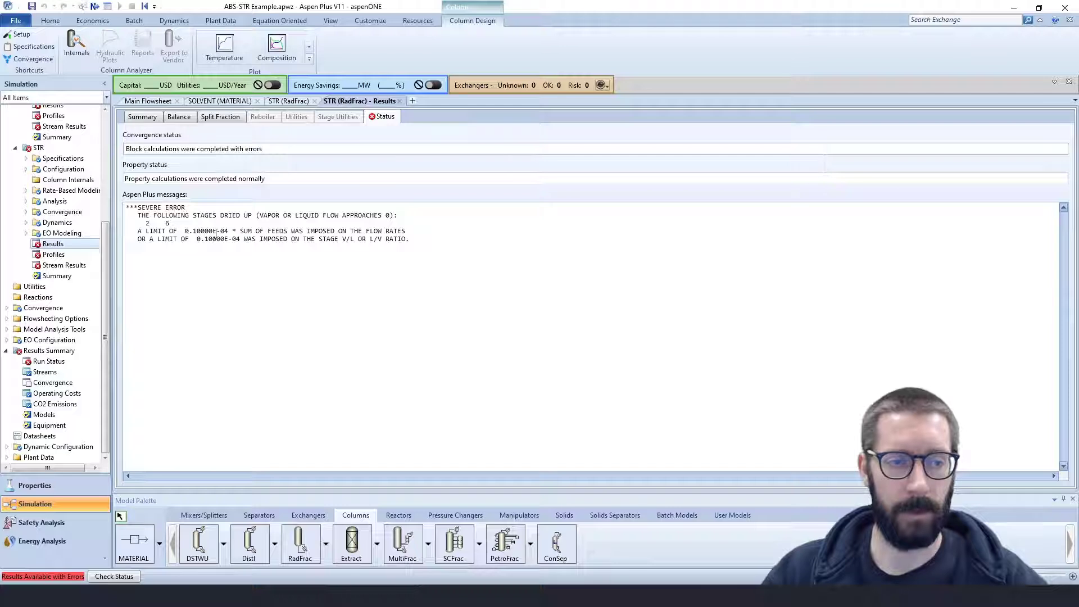
pyautogui.scroll(3, 76, 212)
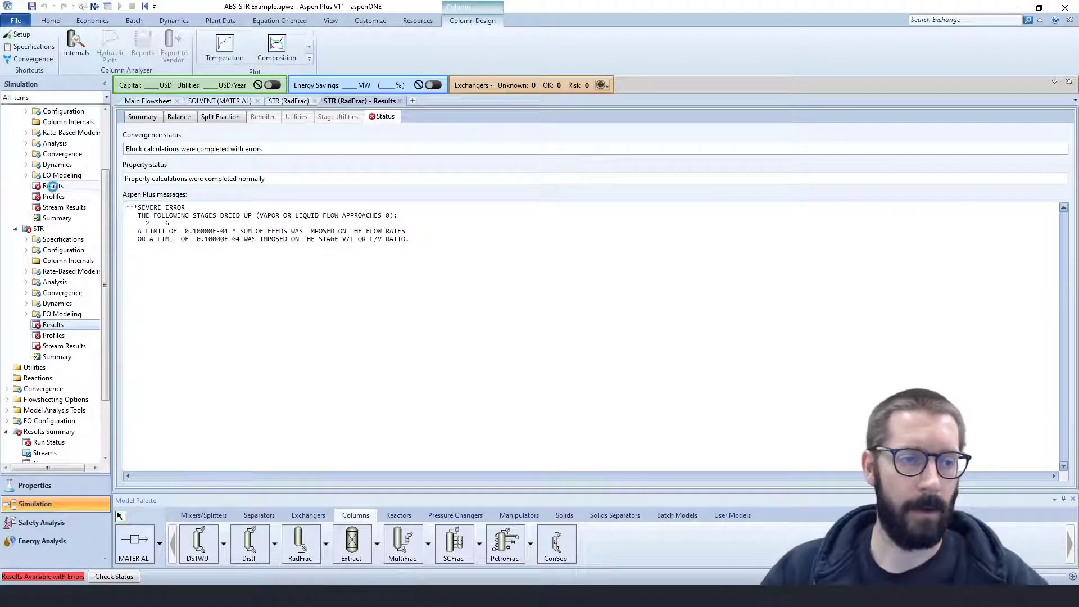
# Step: Check the ABS results status, which reports stage 3 dried up
pyautogui.click(54, 185)
pyautogui.click(381, 117)
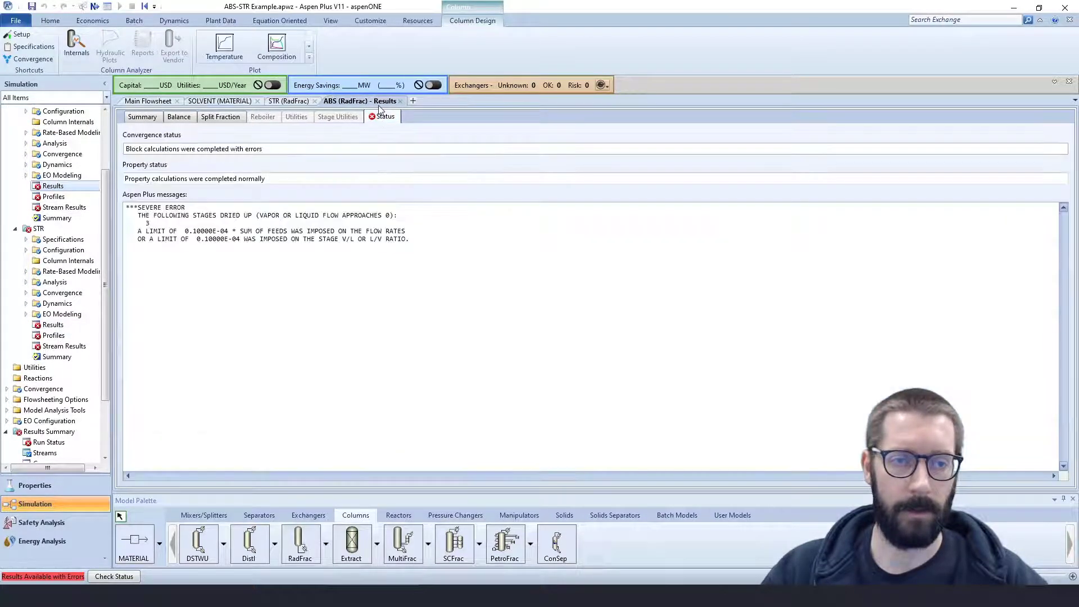
pyautogui.scroll(3, 61, 194)
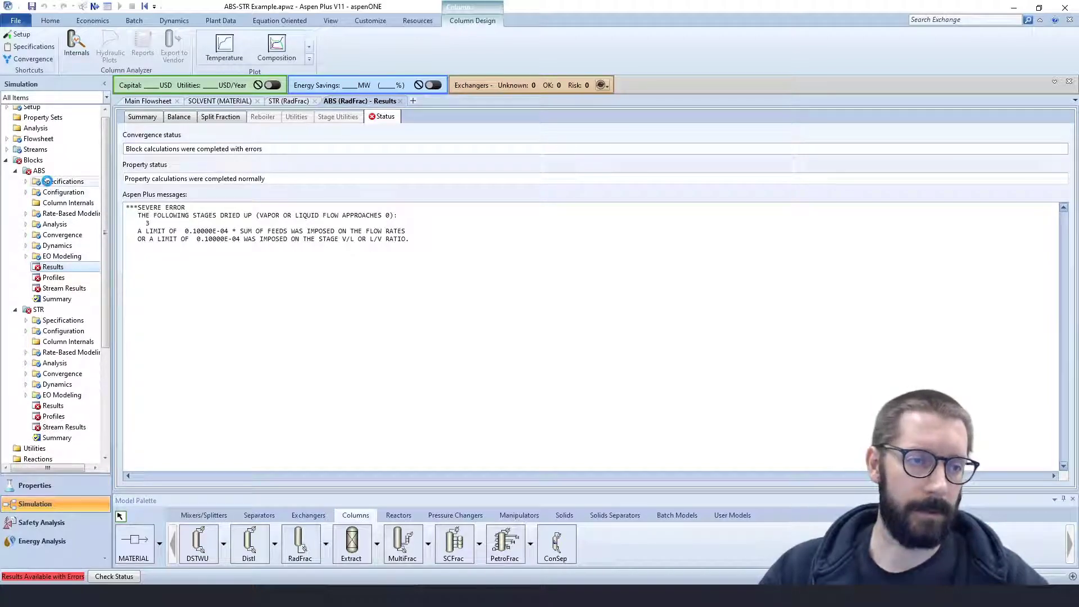
# Step: Reset the simulation and purge the previous results
pyautogui.click(54, 181)
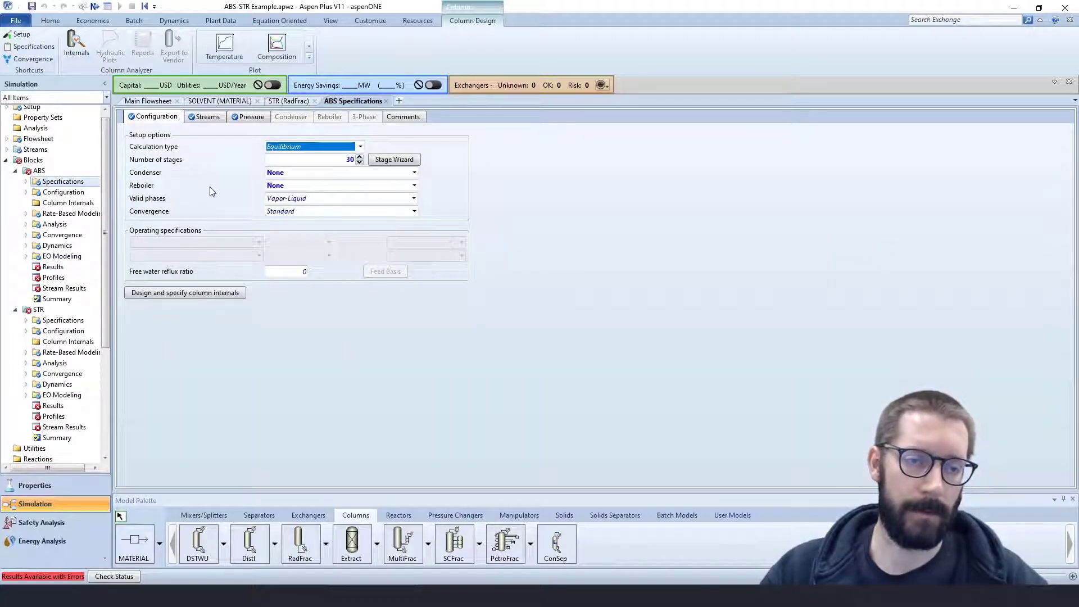
pyautogui.click(414, 212)
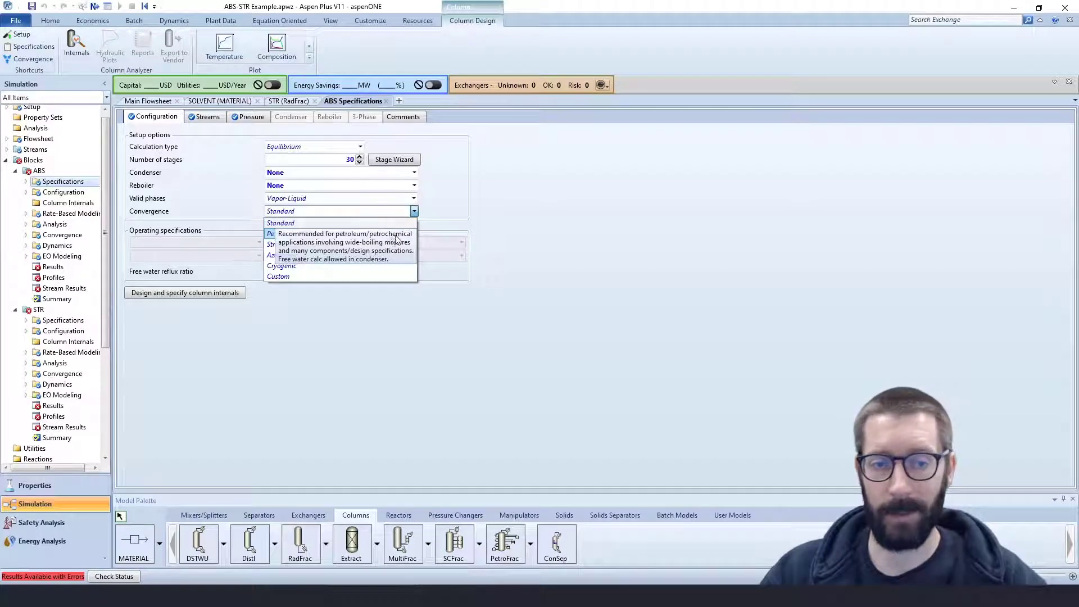
pyautogui.click(512, 217)
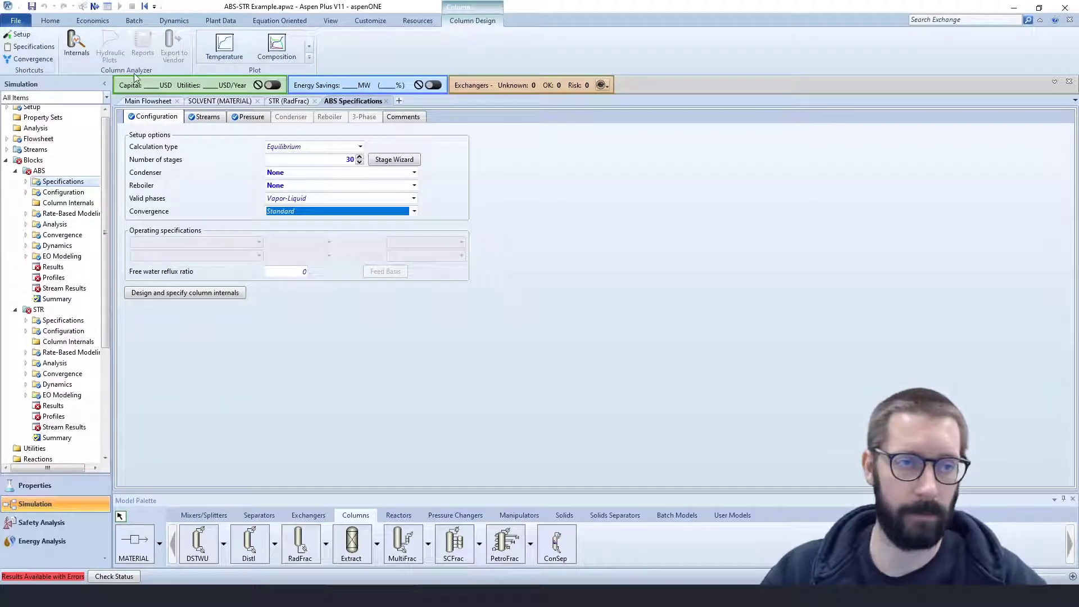
pyautogui.click(58, 22)
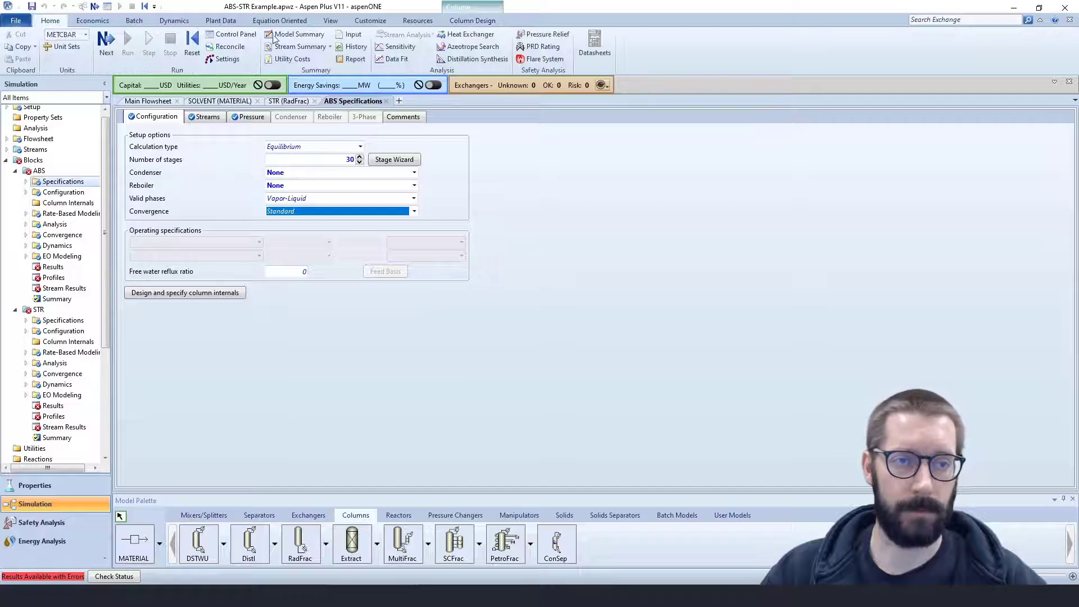
pyautogui.click(192, 41)
pyautogui.click(479, 329)
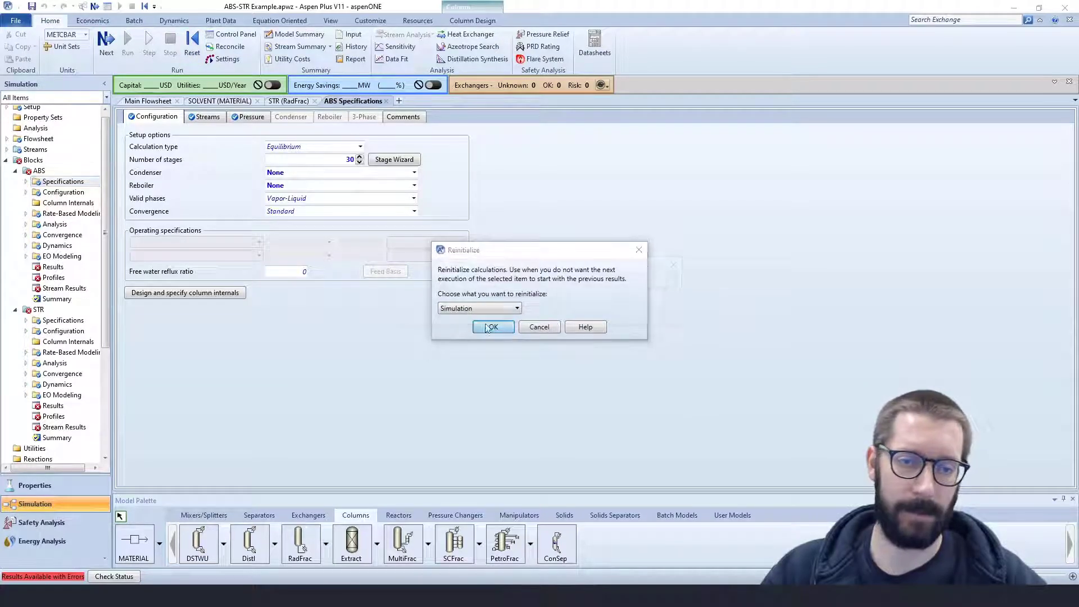
pyautogui.click(605, 312)
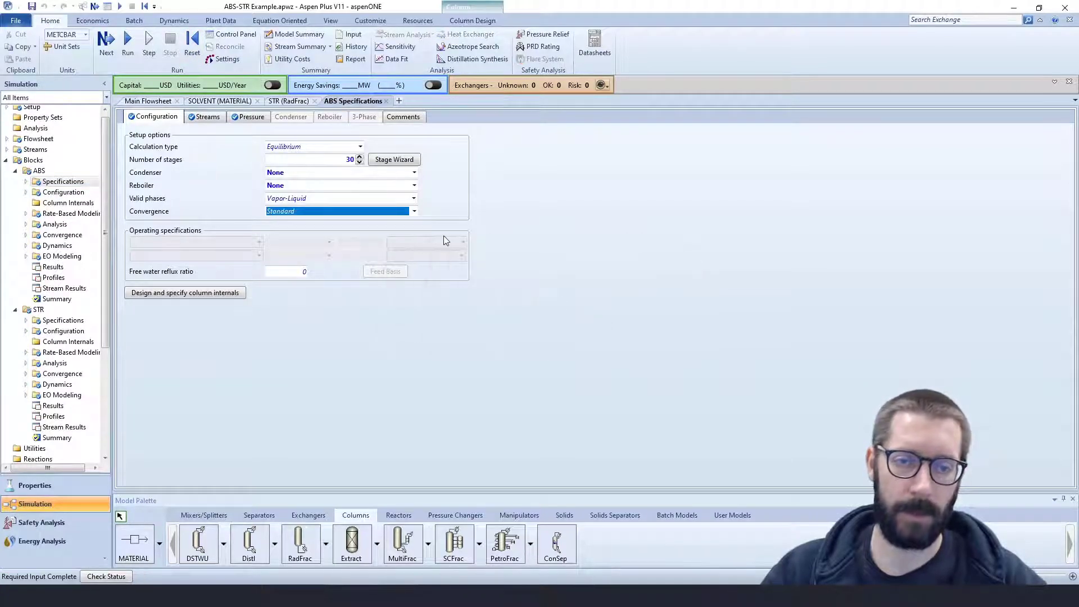
# Step: Set ABS convergence to Petroleum/Wide-boiling and rerun the simulation
pyautogui.click(415, 211)
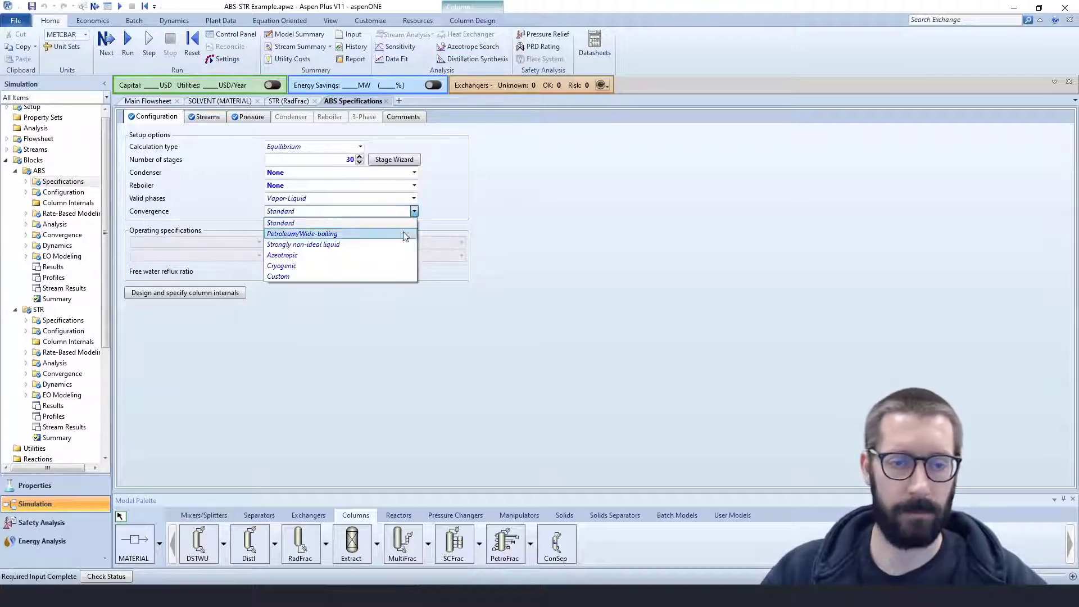
pyautogui.click(403, 233)
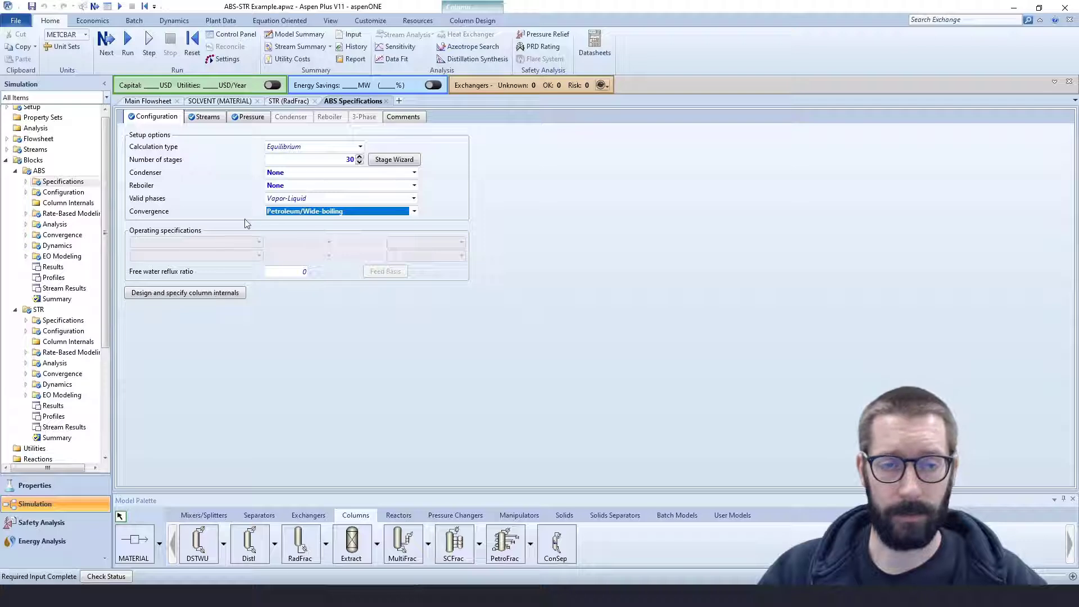
pyautogui.click(127, 40)
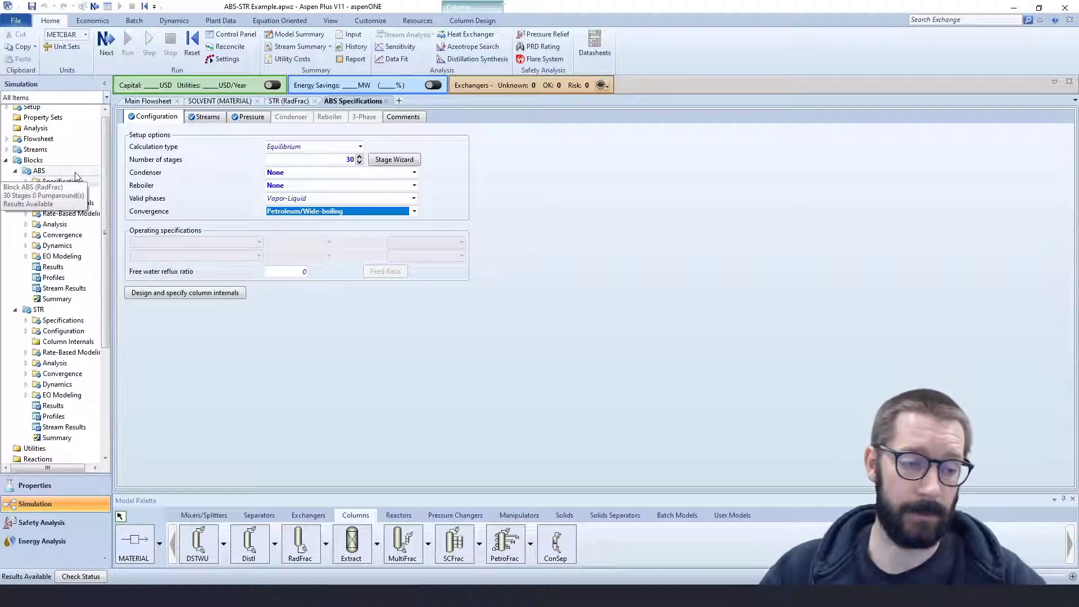
pyautogui.scroll(-5, 68, 191)
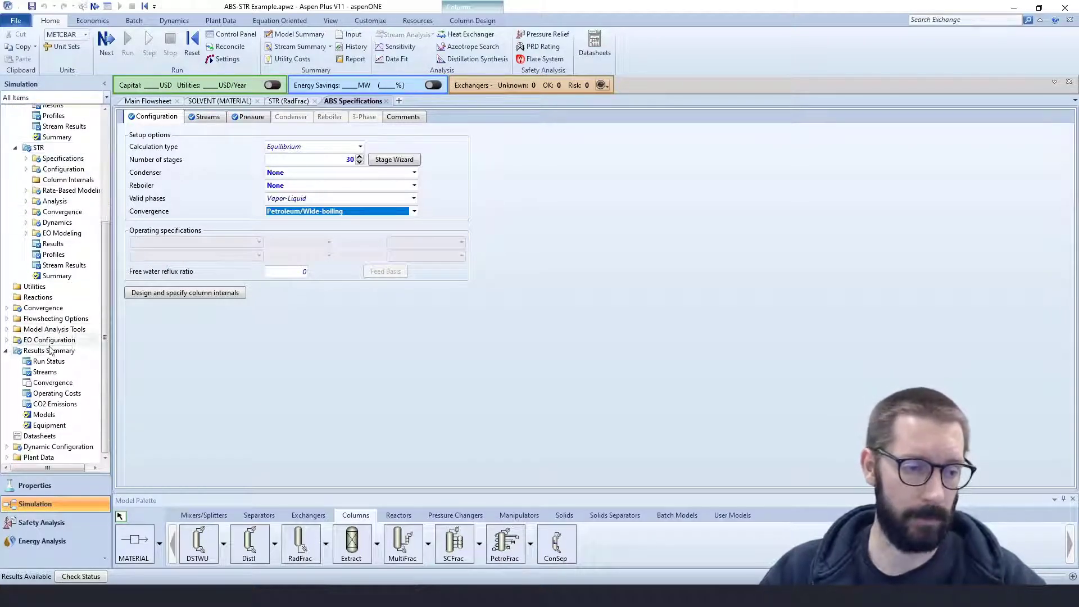
# Step: Open the Streams results summary and review the ABS-LIQ, FEED and SOLVENT streams
pyautogui.click(45, 372)
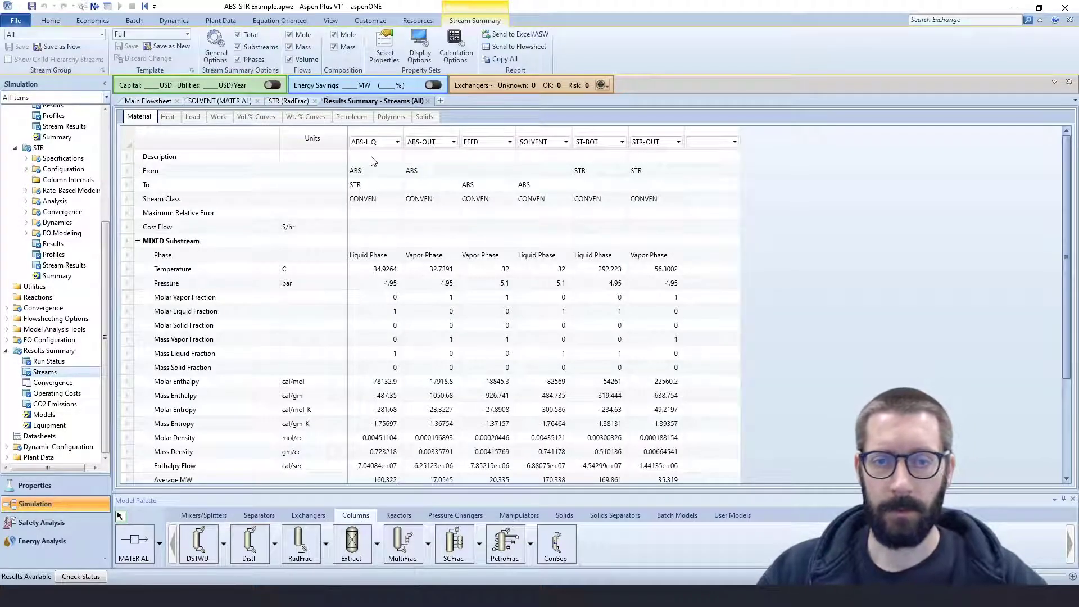
pyautogui.click(470, 141)
pyautogui.click(381, 136)
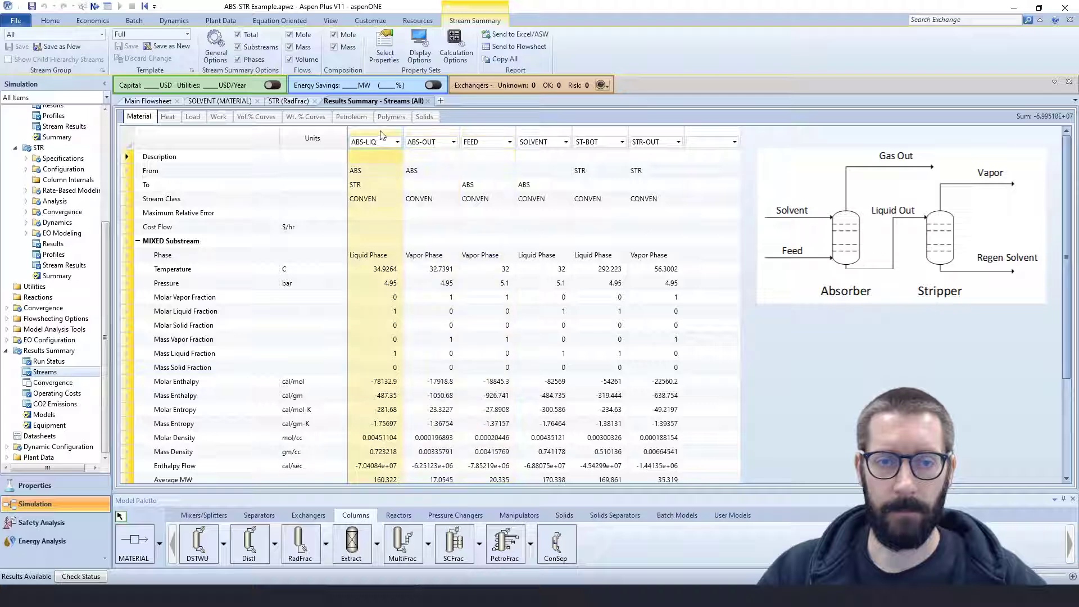
pyautogui.click(497, 136)
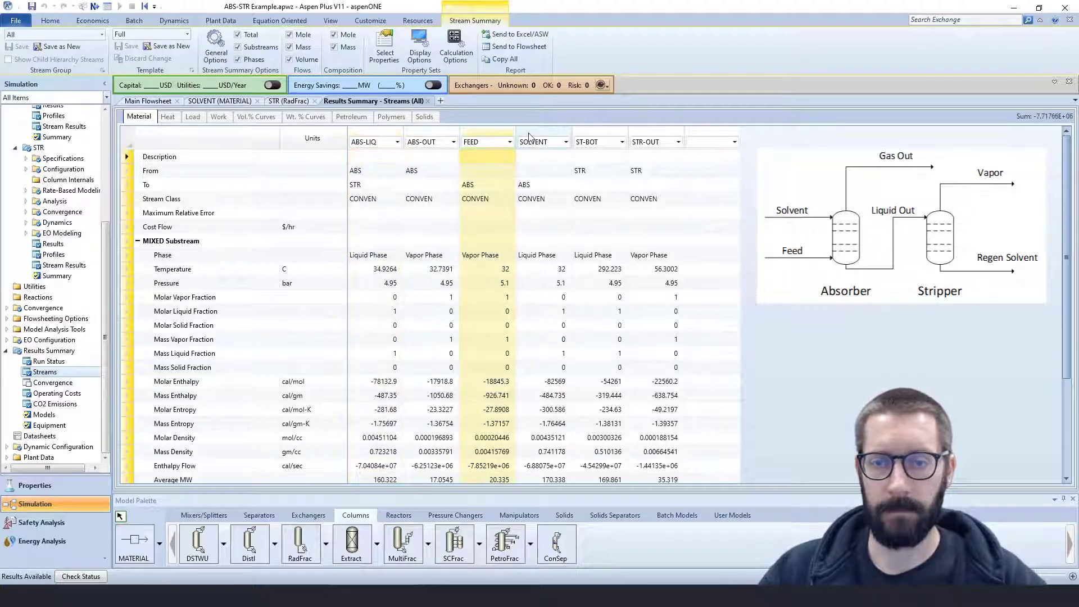
pyautogui.click(530, 137)
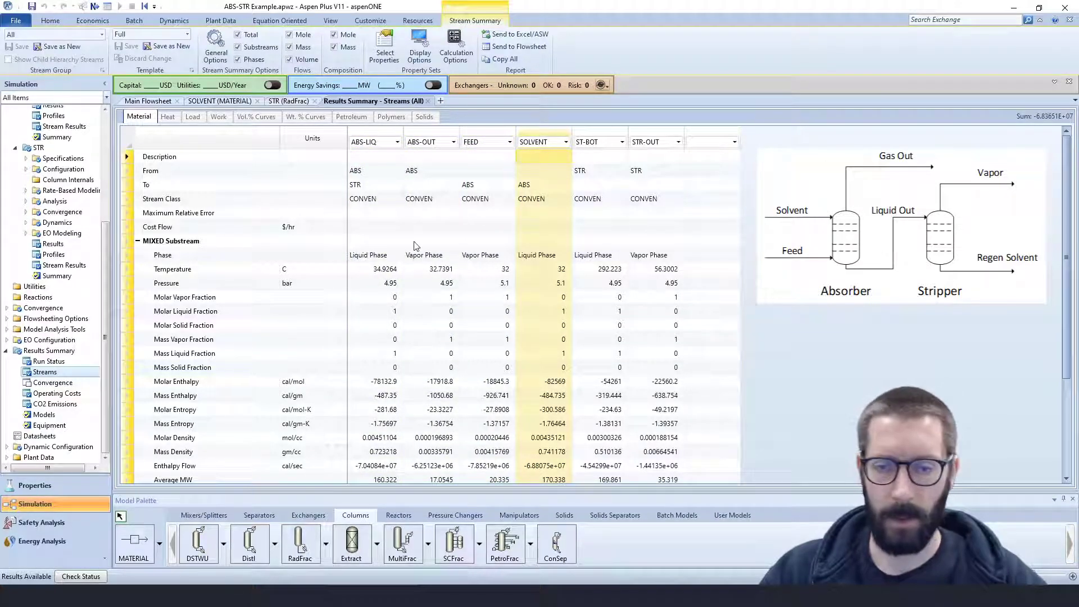
# Step: Switch the stream pressure units from bar to kPa and check the ST-BOT temperature
pyautogui.click(328, 285)
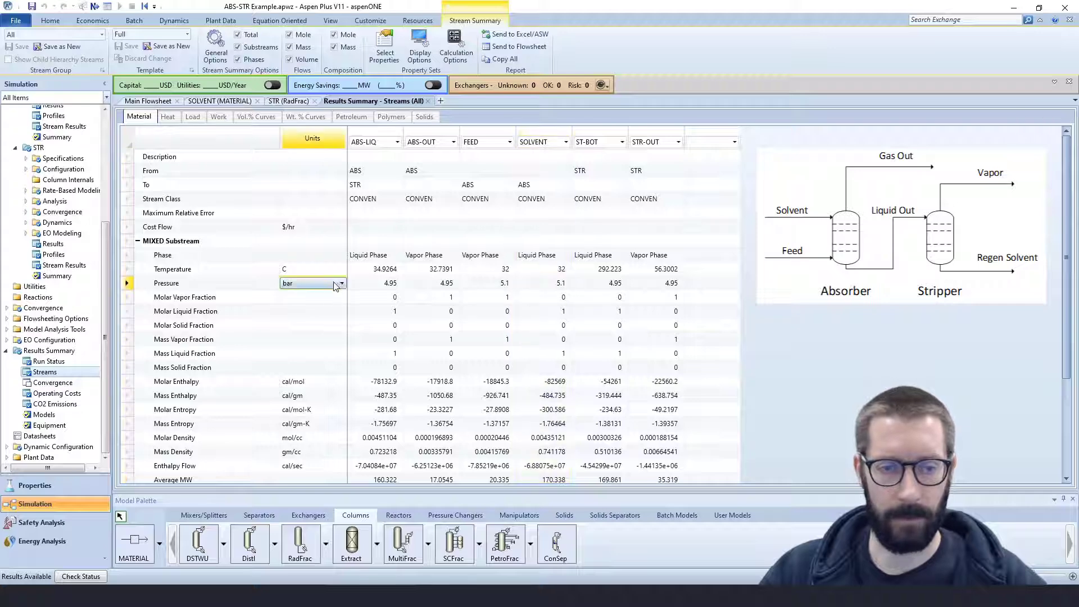
pyautogui.click(341, 283)
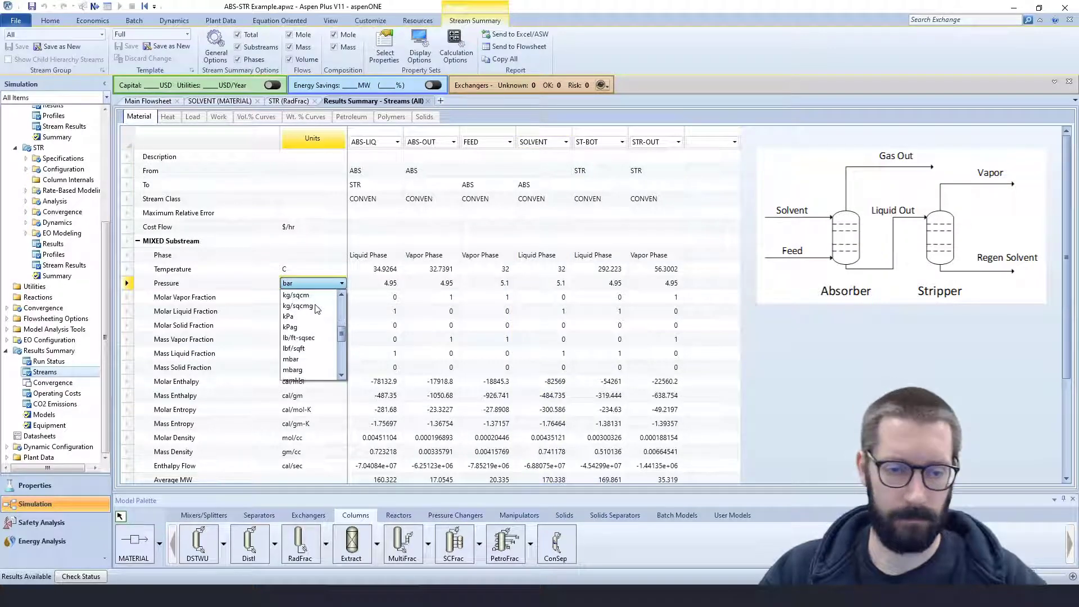
pyautogui.scroll(-3, 316, 308)
pyautogui.click(315, 308)
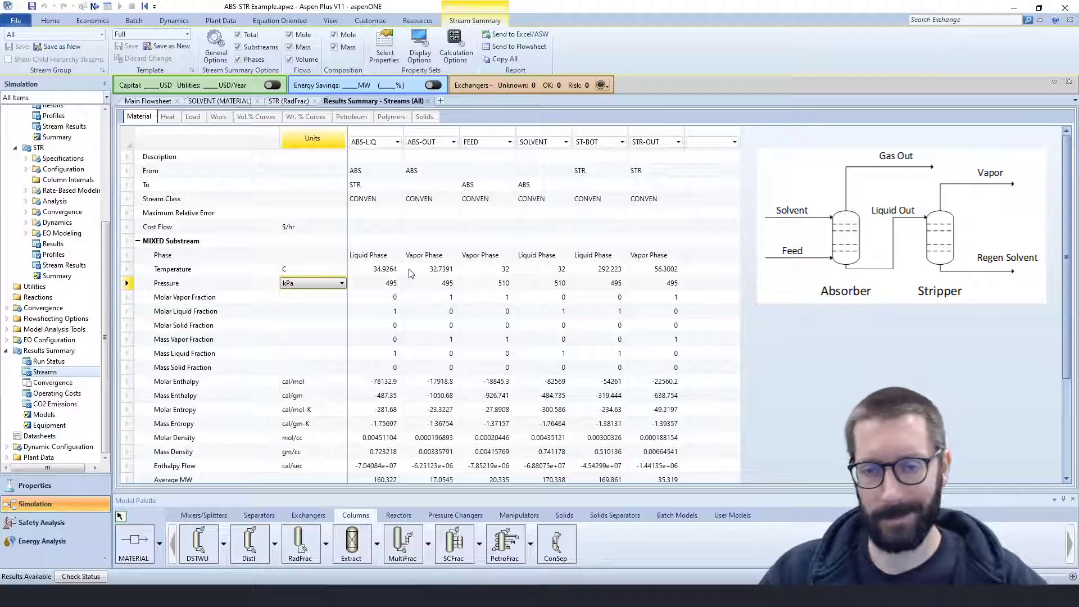
pyautogui.scroll(-3, 247, 290)
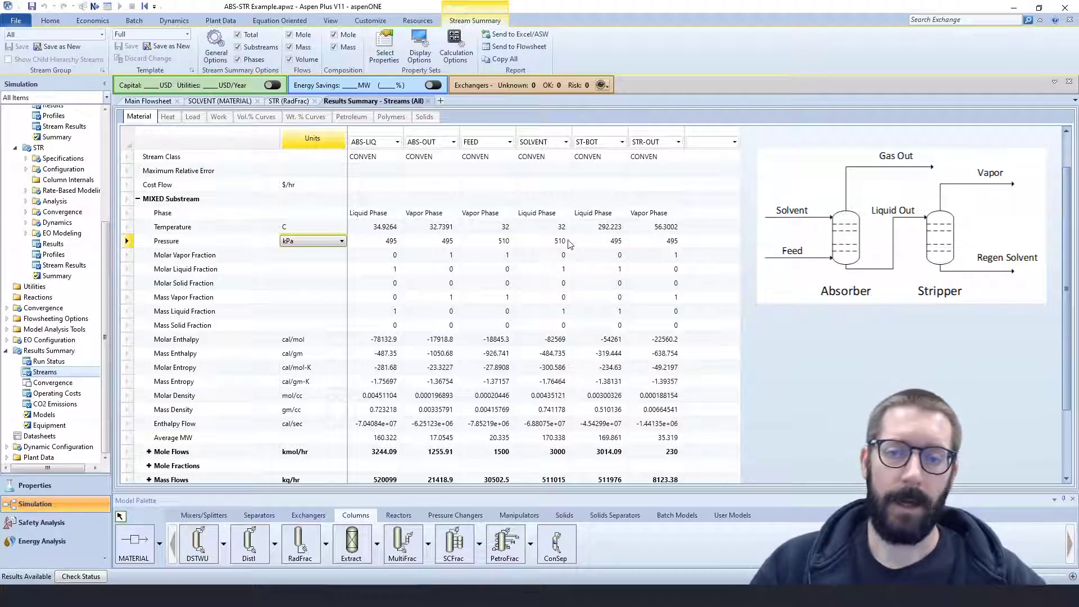
pyautogui.click(591, 230)
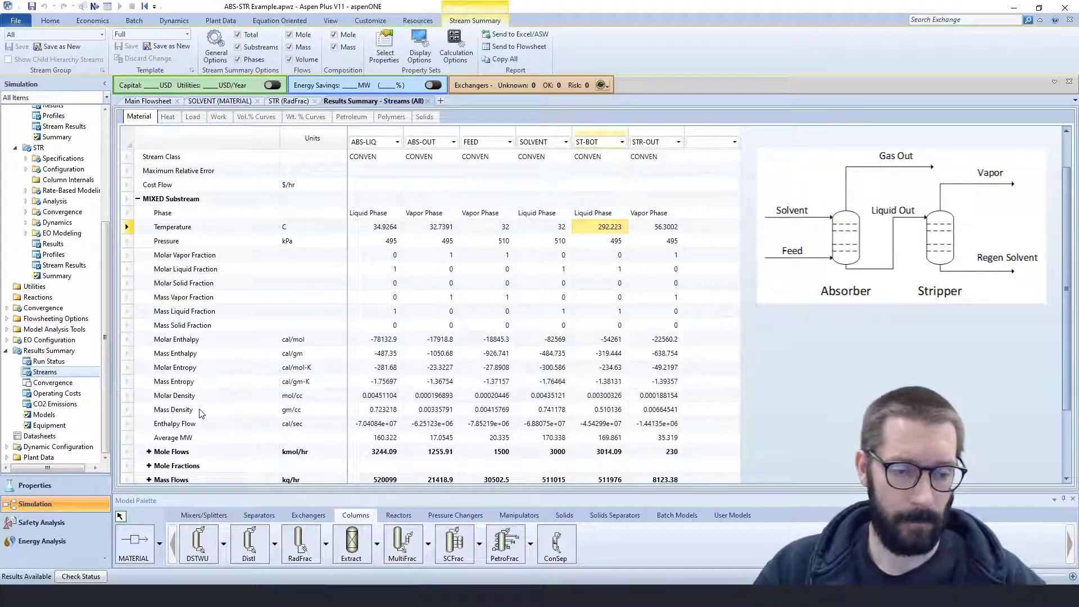
# Step: Expand and review component mole fractions in the stream table, then go back to Main Flowsheet
pyautogui.scroll(-2, 203, 416)
pyautogui.click(149, 410)
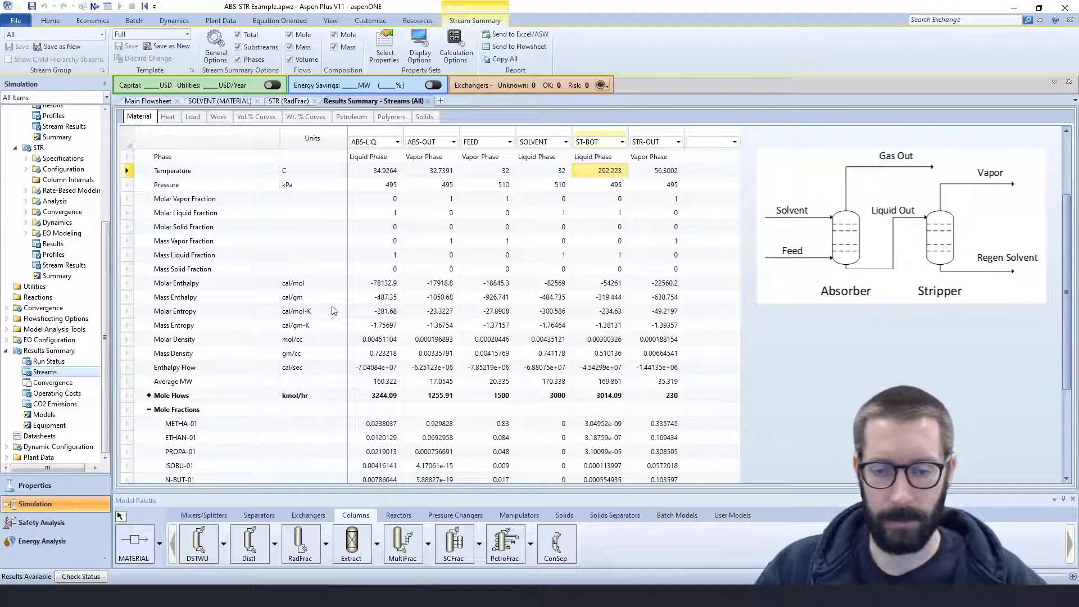
pyautogui.scroll(-4, 500, 171)
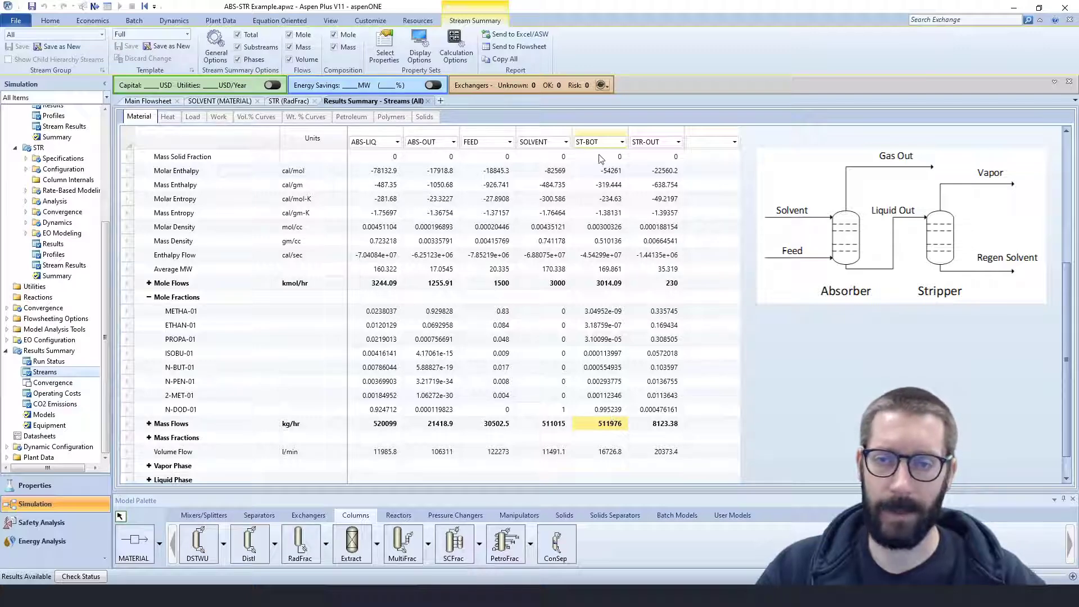
pyautogui.click(161, 101)
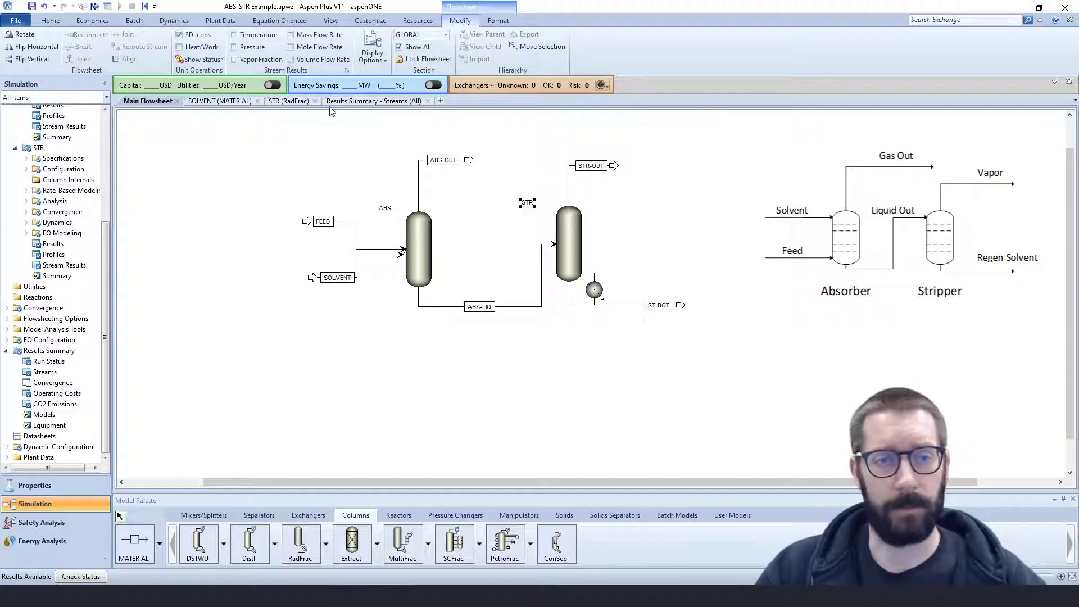
pyautogui.click(358, 101)
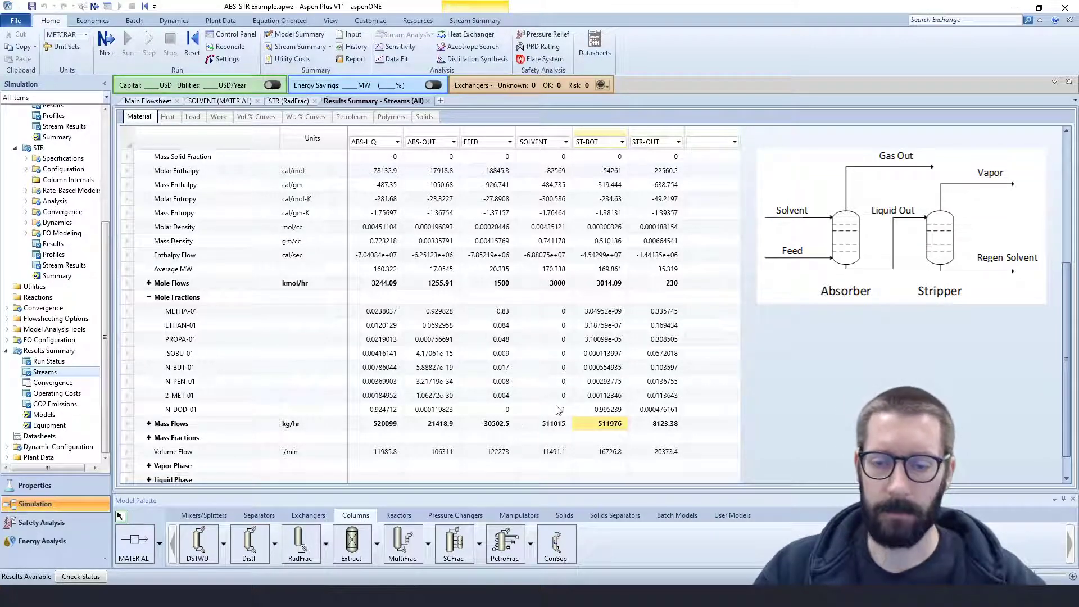
pyautogui.click(144, 103)
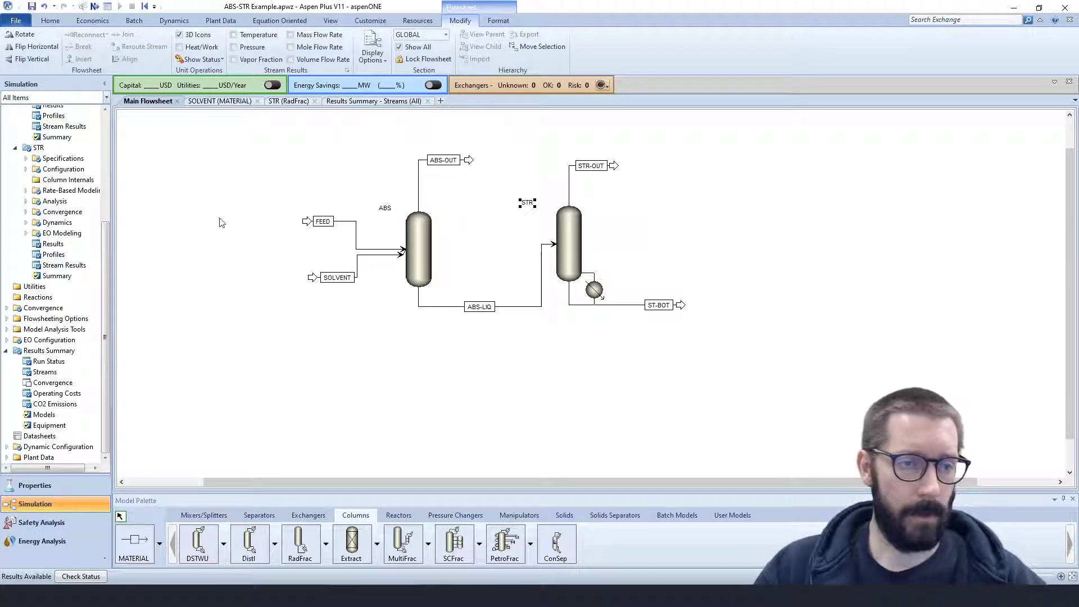
pyautogui.scroll(5, 54, 270)
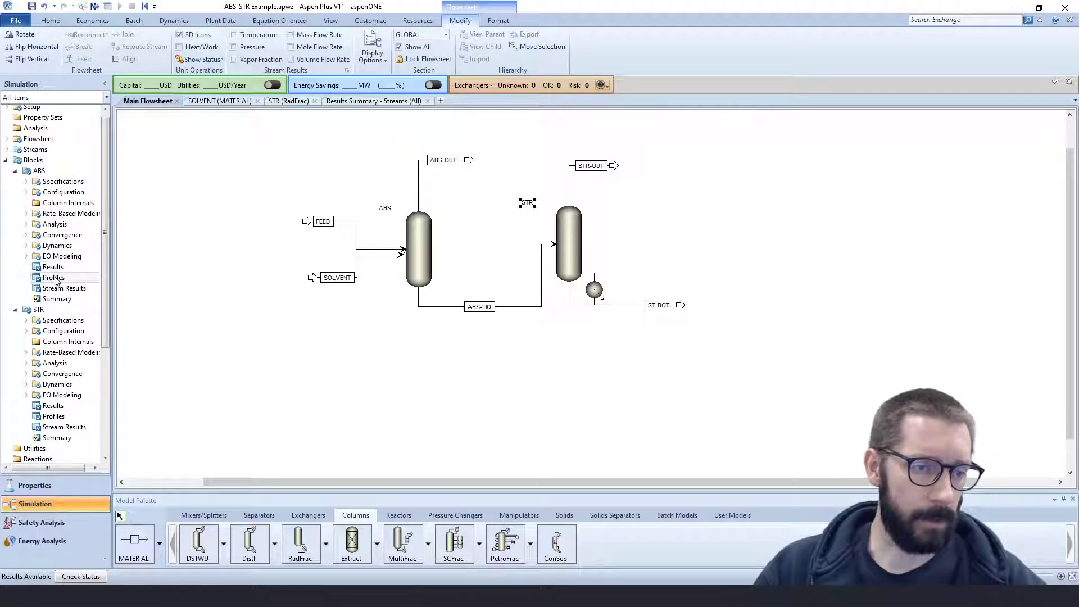
# Step: Plot the temperature profile of absorber ABS from its stage profiles
pyautogui.click(54, 277)
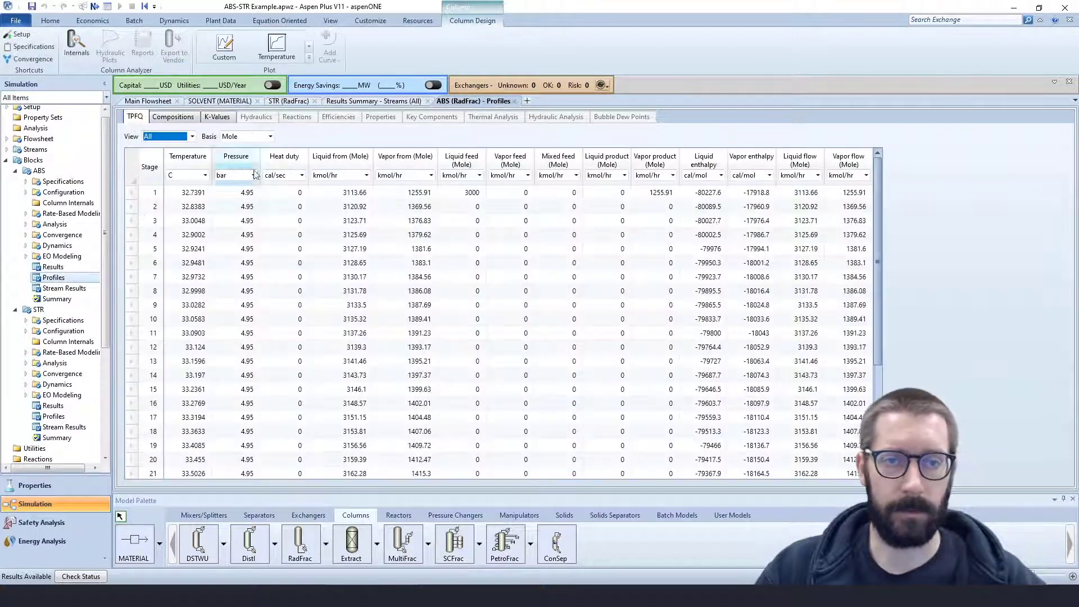
pyautogui.click(279, 47)
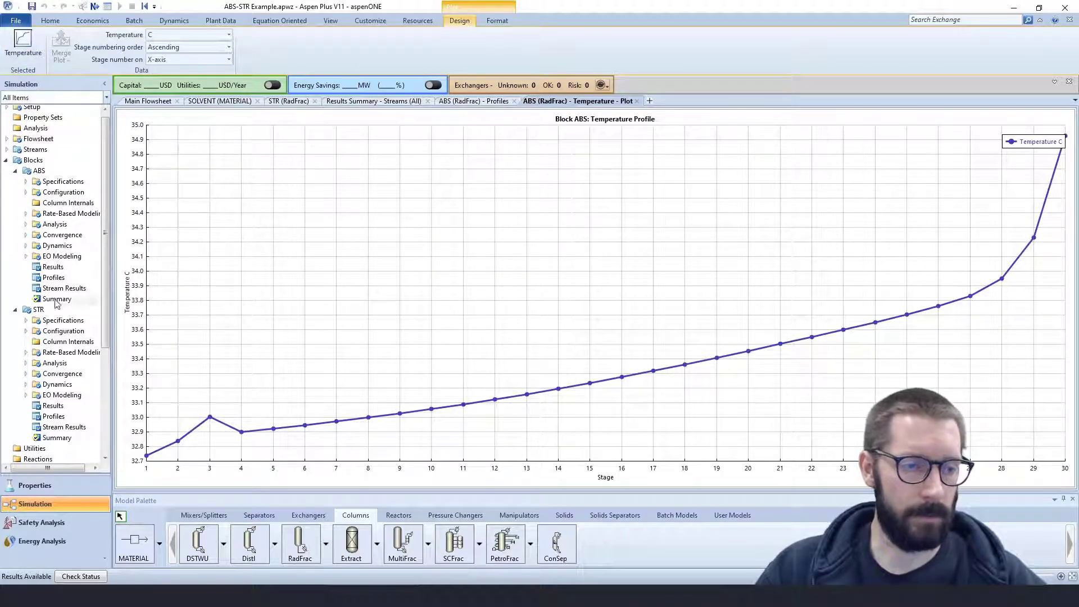
pyautogui.click(53, 278)
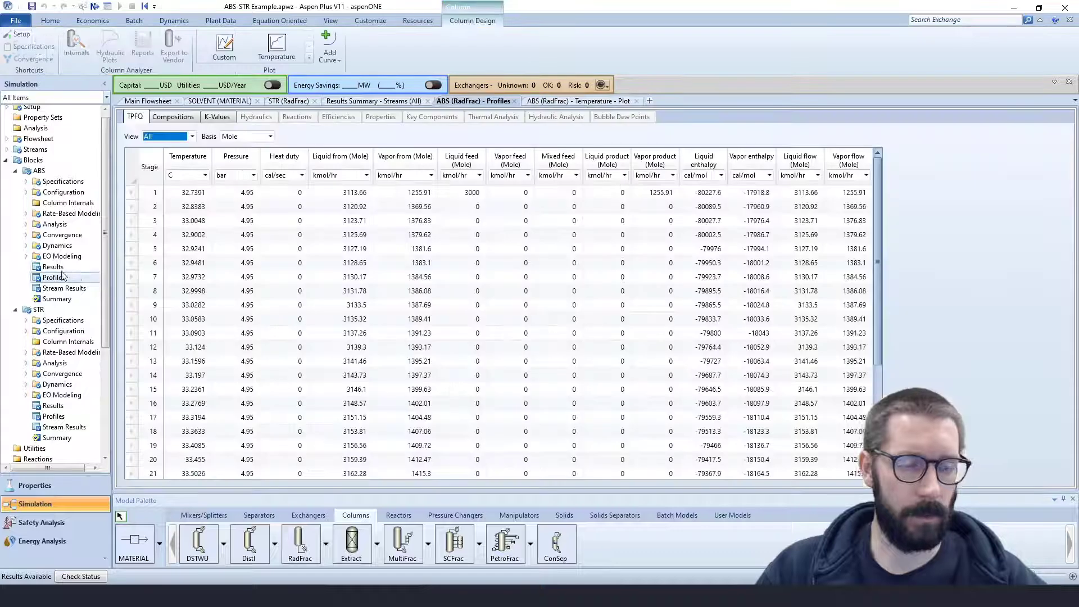
# Step: Plot the ABS vapor and liquid composition profiles for all components
pyautogui.click(309, 57)
pyautogui.click(272, 79)
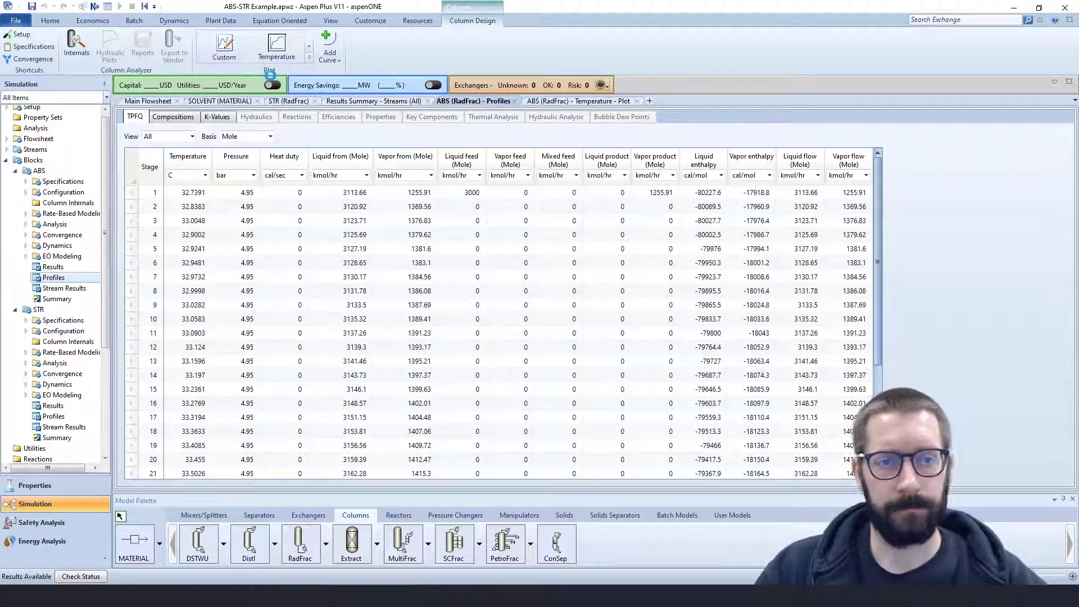
pyautogui.click(452, 262)
pyautogui.click(452, 276)
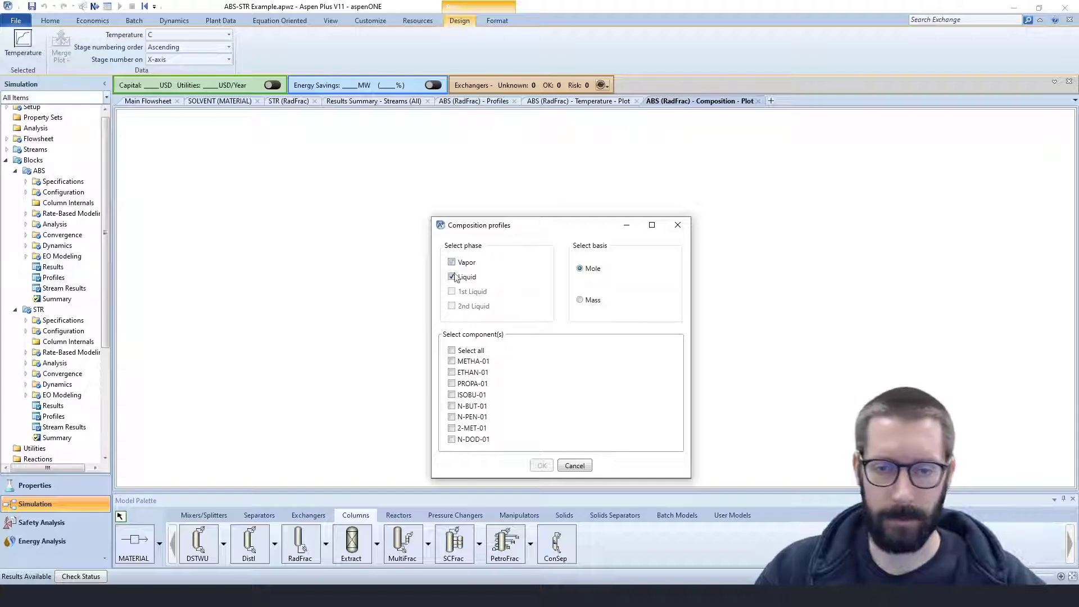
pyautogui.click(451, 350)
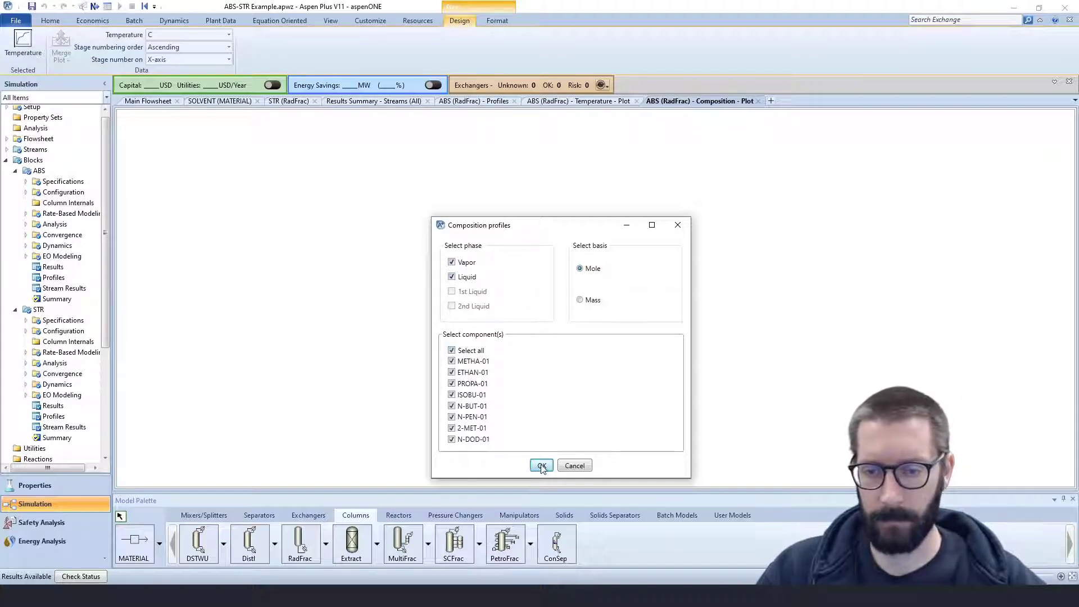
pyautogui.click(542, 466)
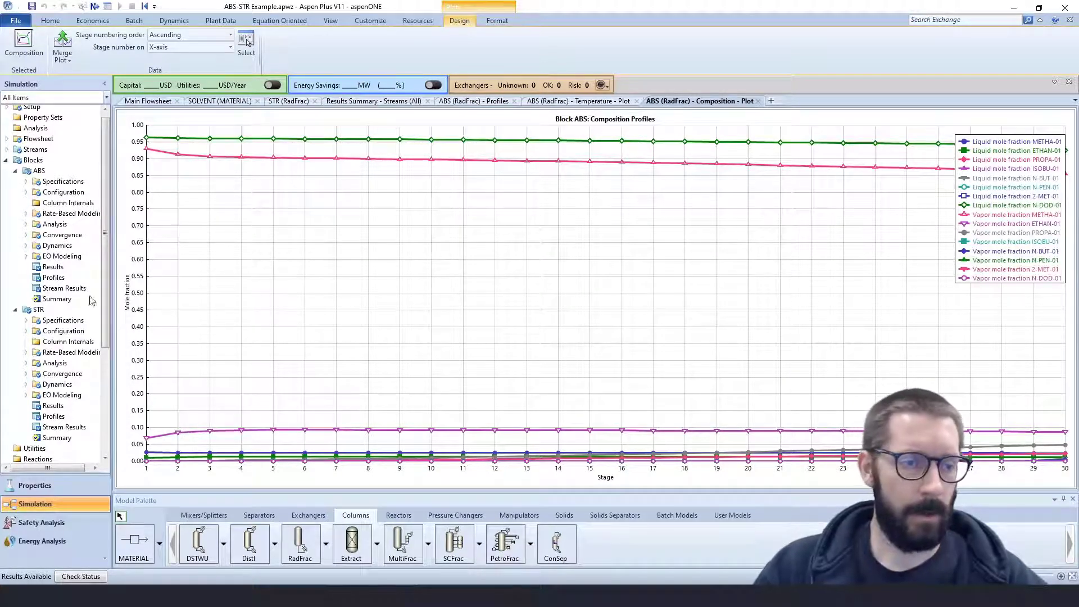
# Step: Plot the temperature profile of stripper STR from its stage profiles
pyautogui.doubleClick(54, 416)
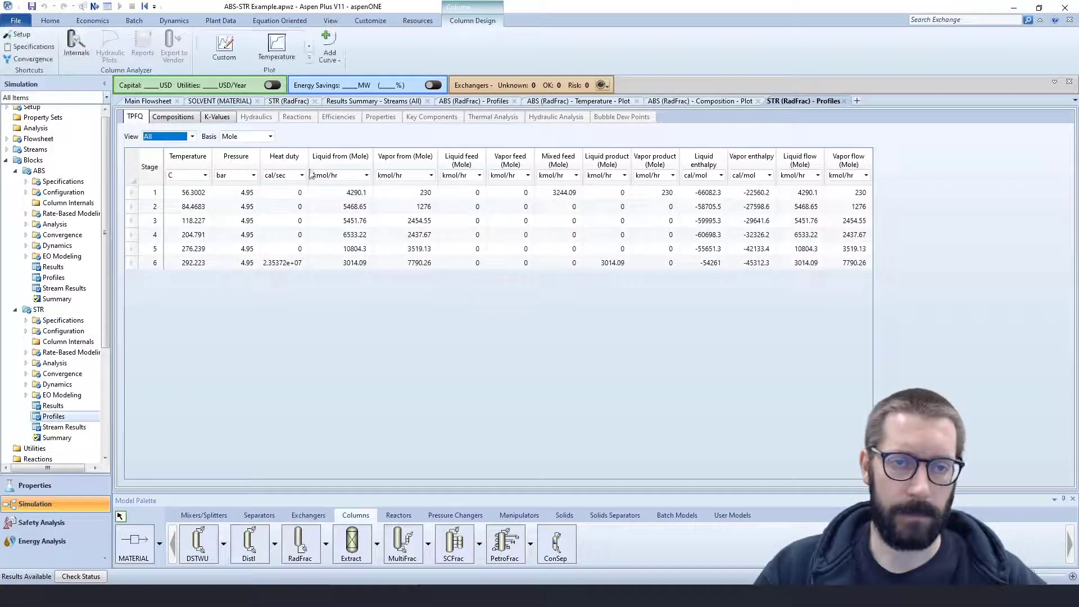
pyautogui.click(308, 57)
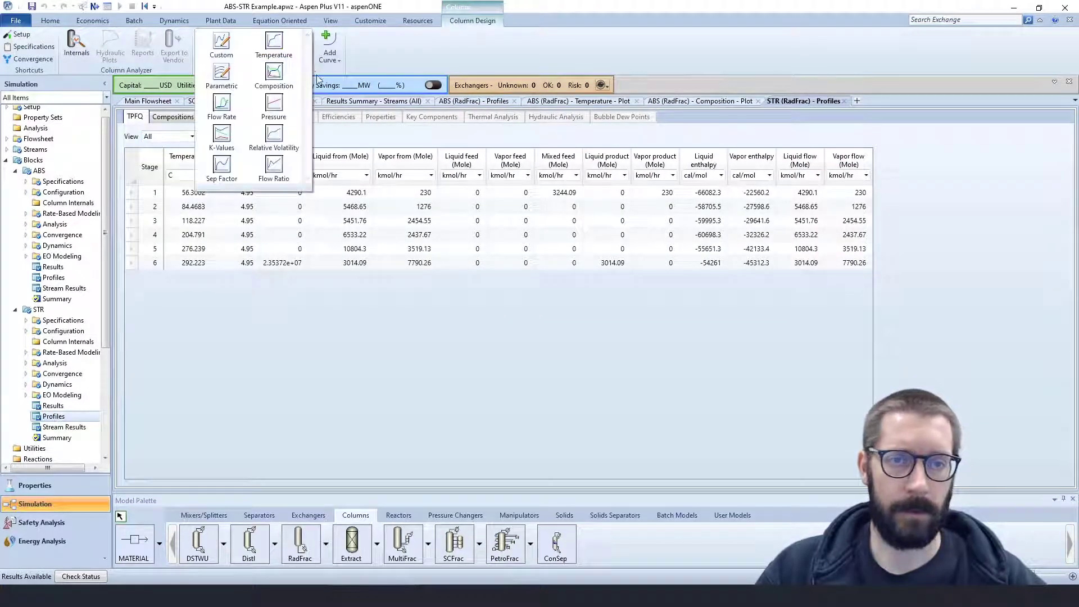
pyautogui.click(273, 48)
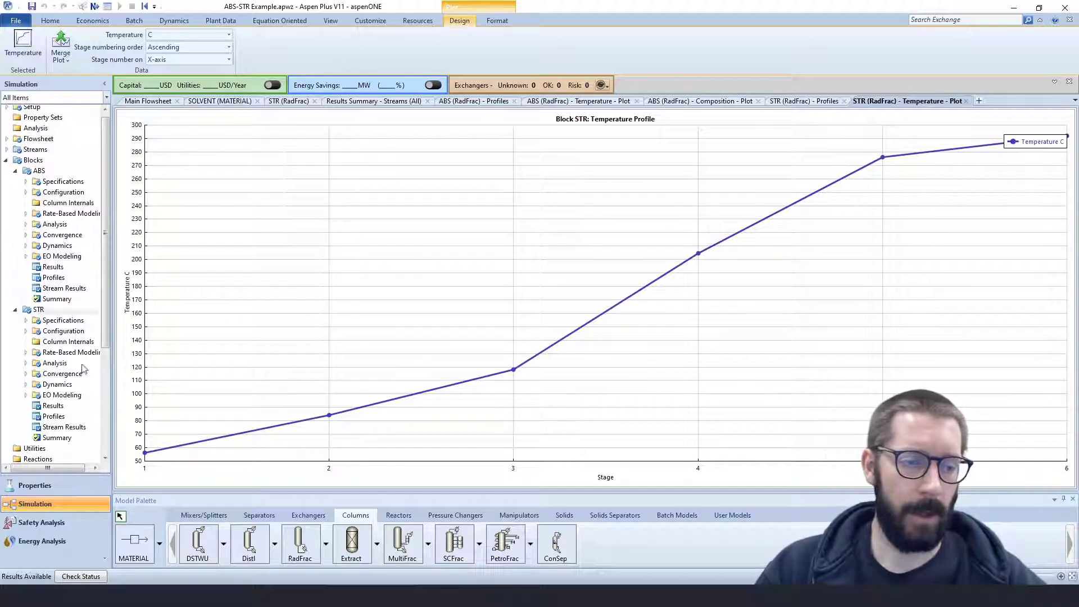
# Step: Plot the STR liquid composition profile for all components, then return to Main Flowsheet
pyautogui.click(53, 417)
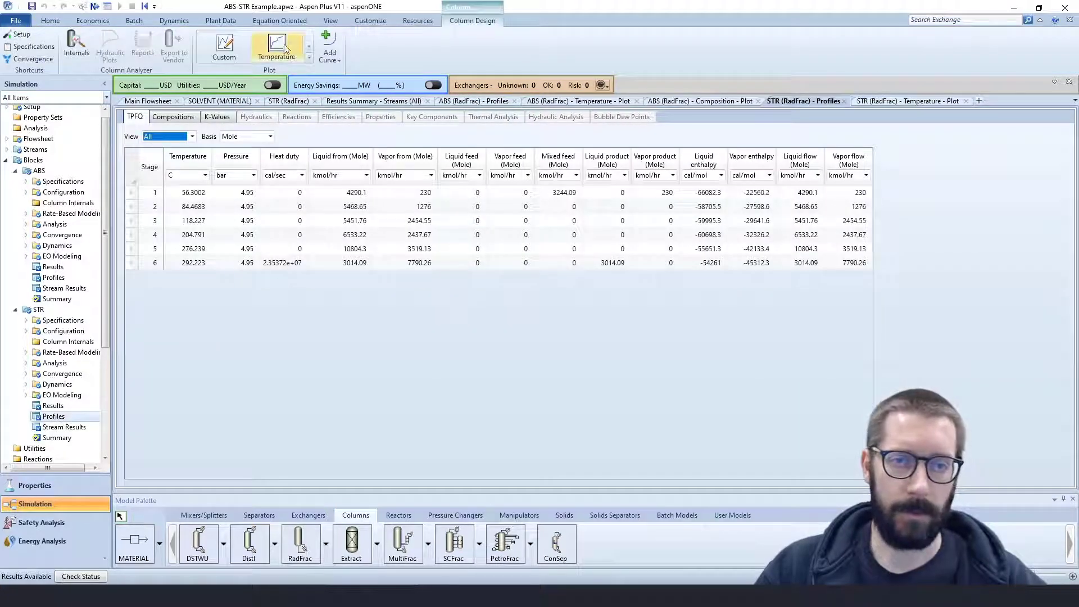
pyautogui.click(309, 58)
pyautogui.click(276, 75)
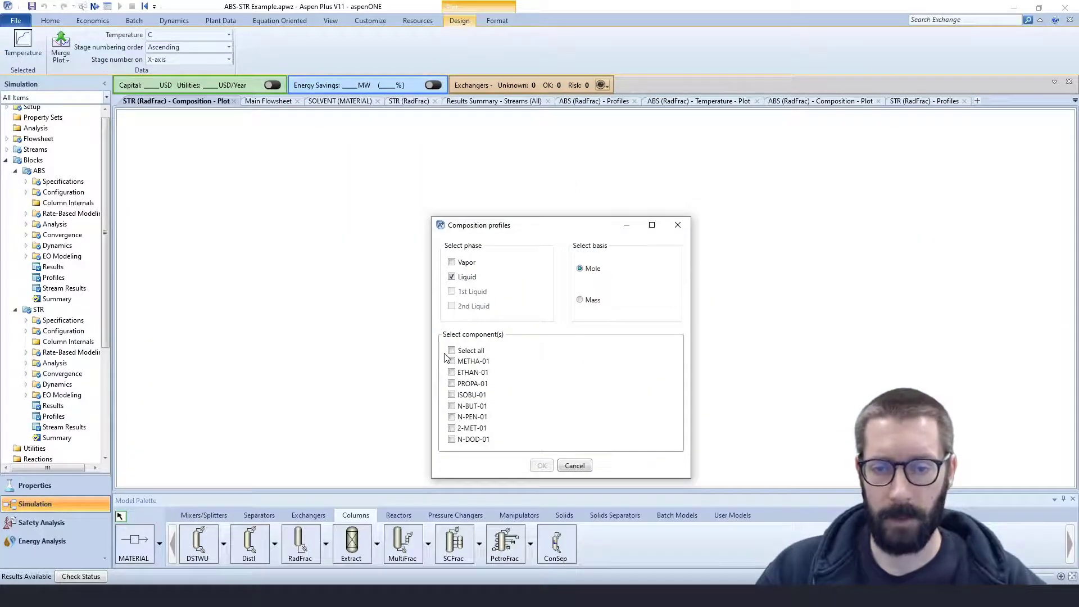
pyautogui.click(451, 351)
pyautogui.click(540, 466)
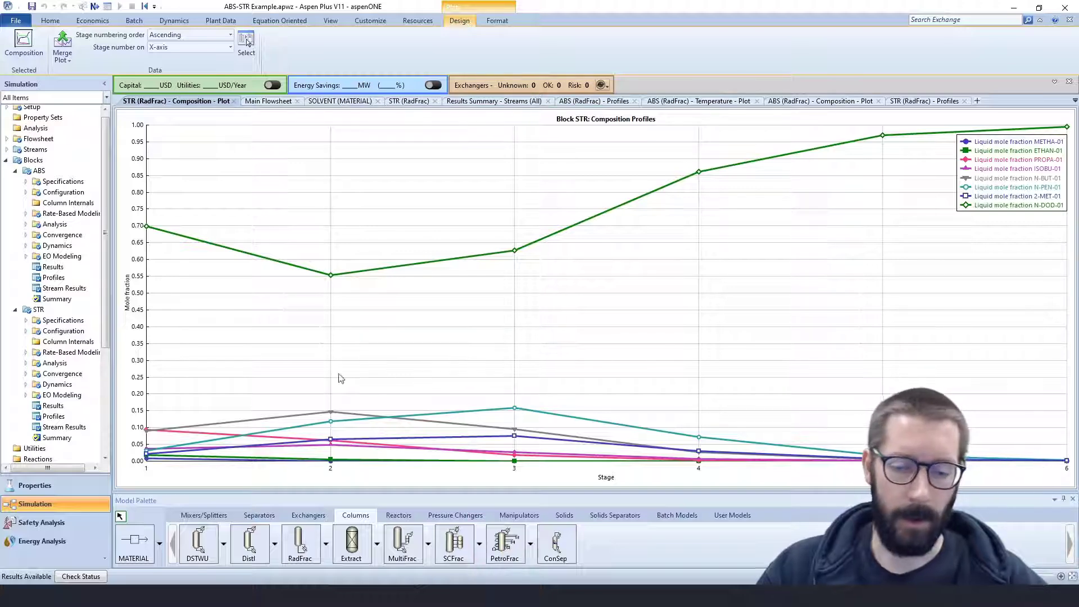
pyautogui.click(269, 101)
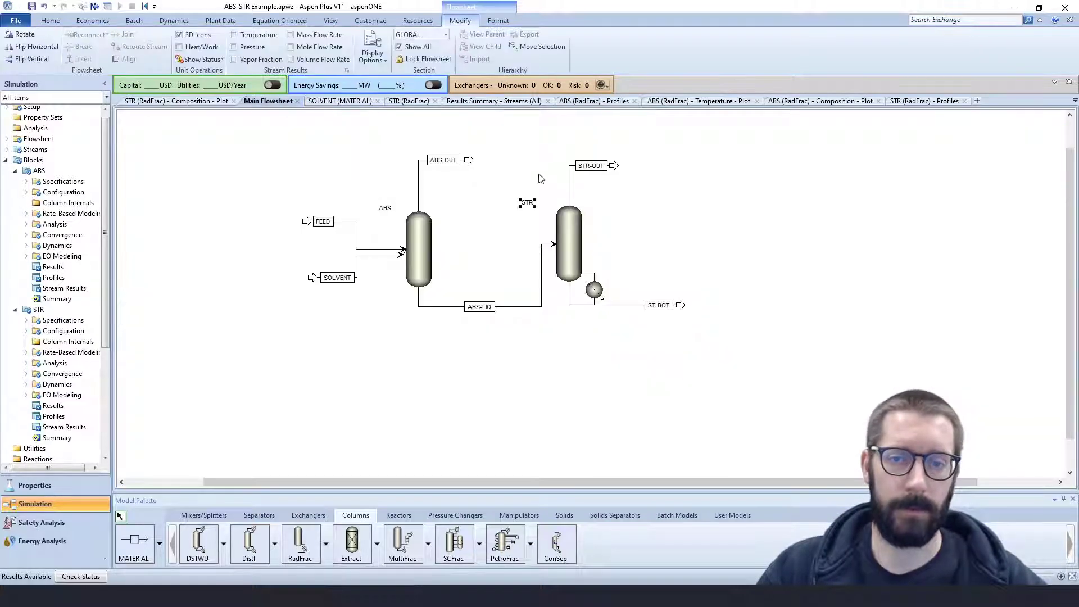